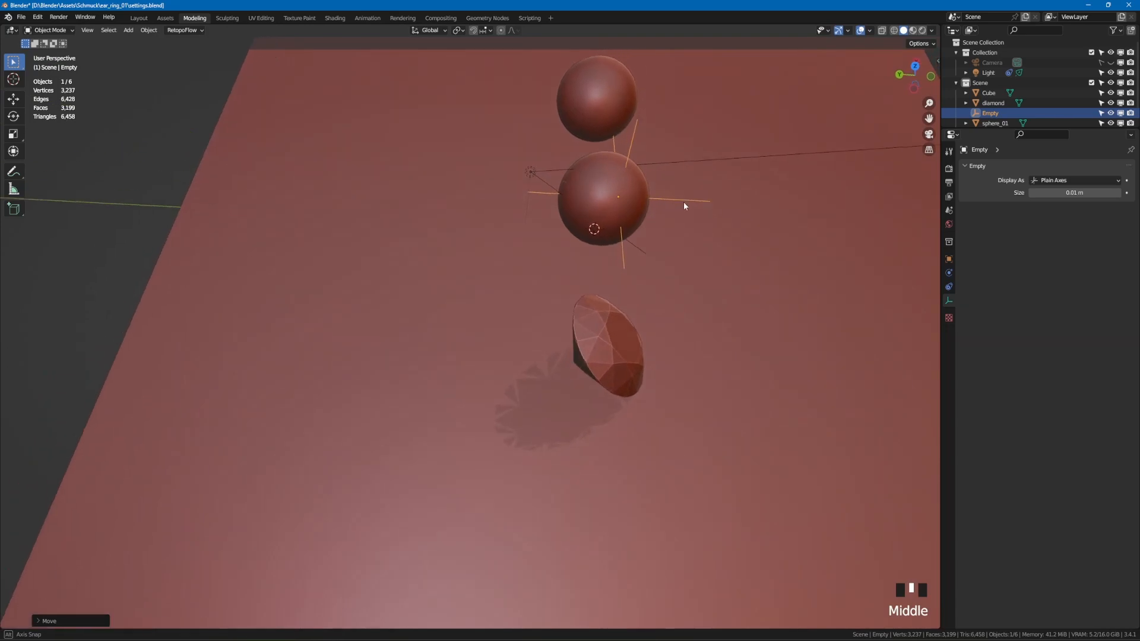
Convert the spot light into a disk-shaped area light with a size of 0.01 m and a power of 20 mW.
click(530, 174)
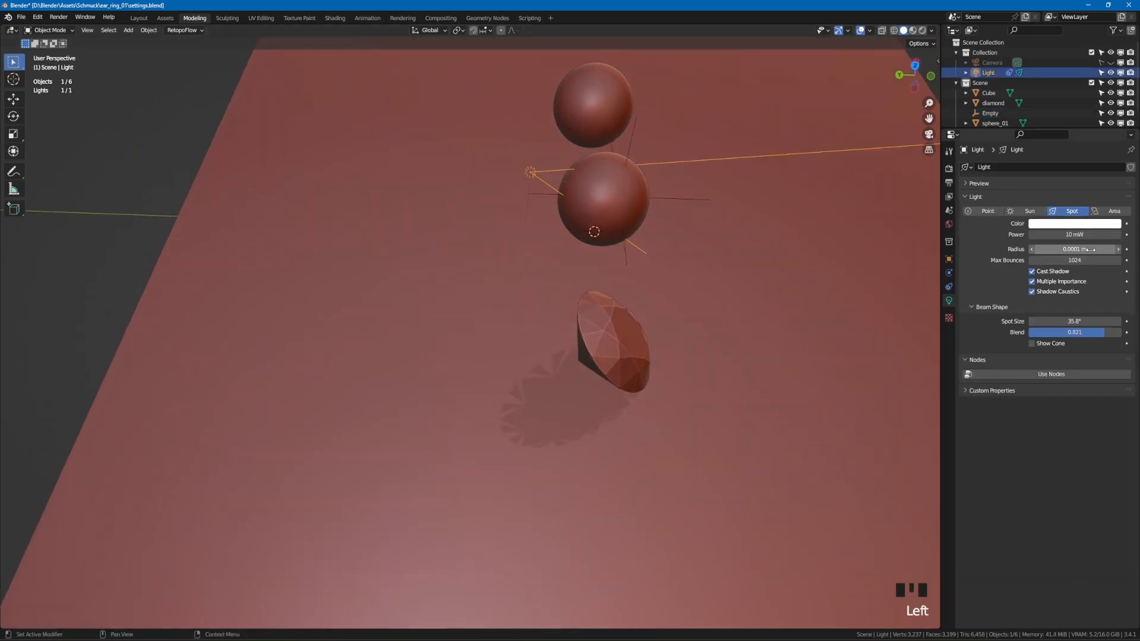
click(1113, 211)
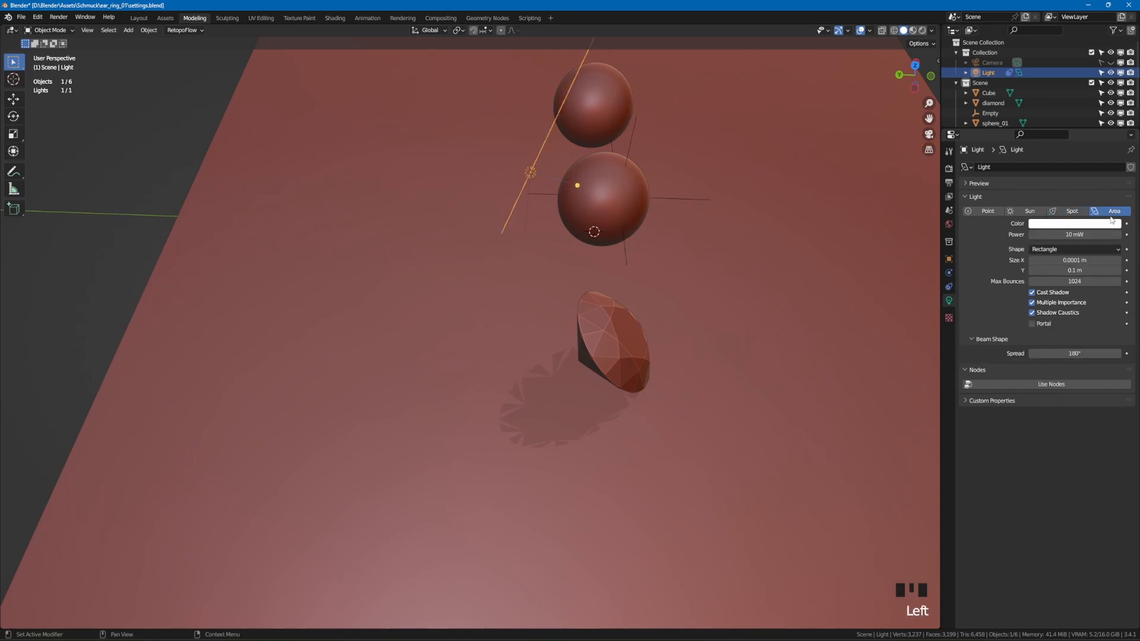
click(1074, 251)
click(1076, 284)
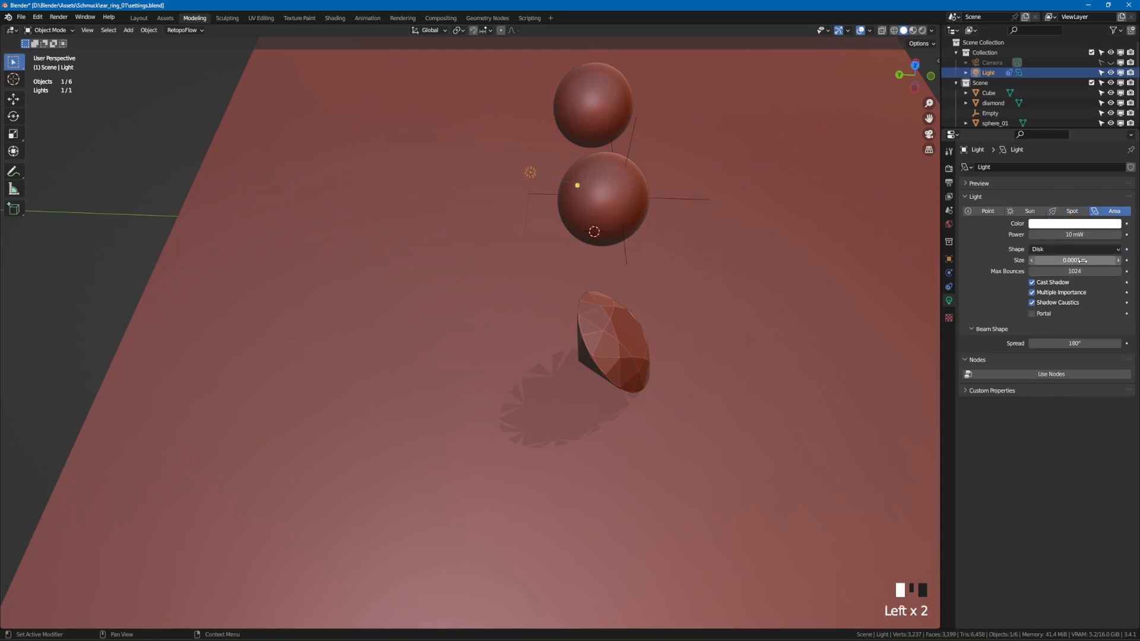
click(1082, 261)
text(0.01)
key(Return)
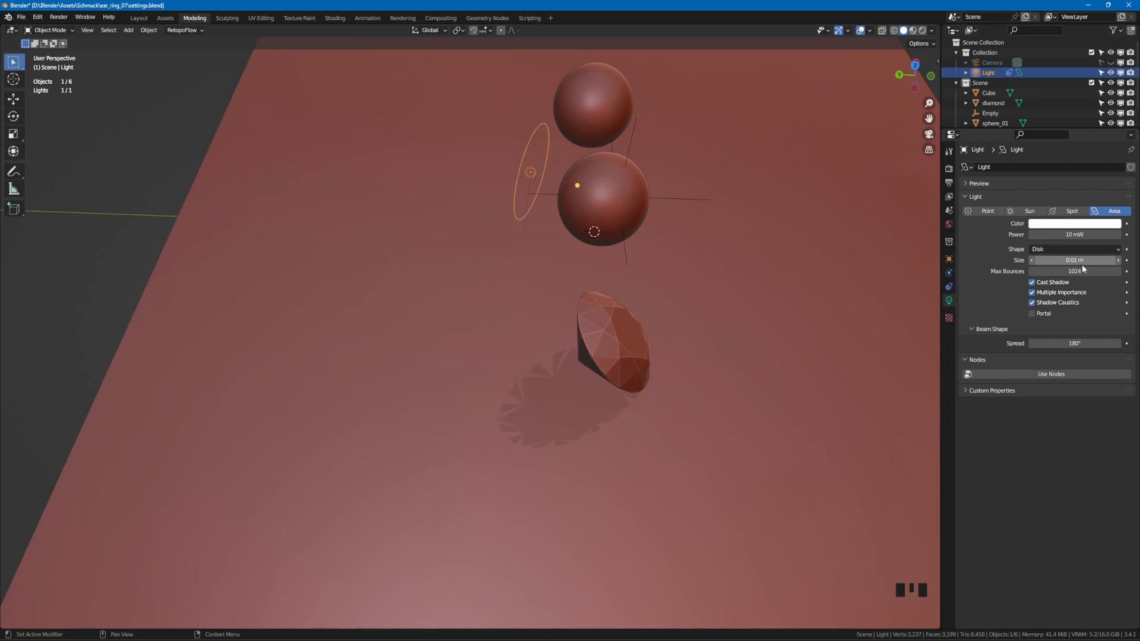
click(1083, 235)
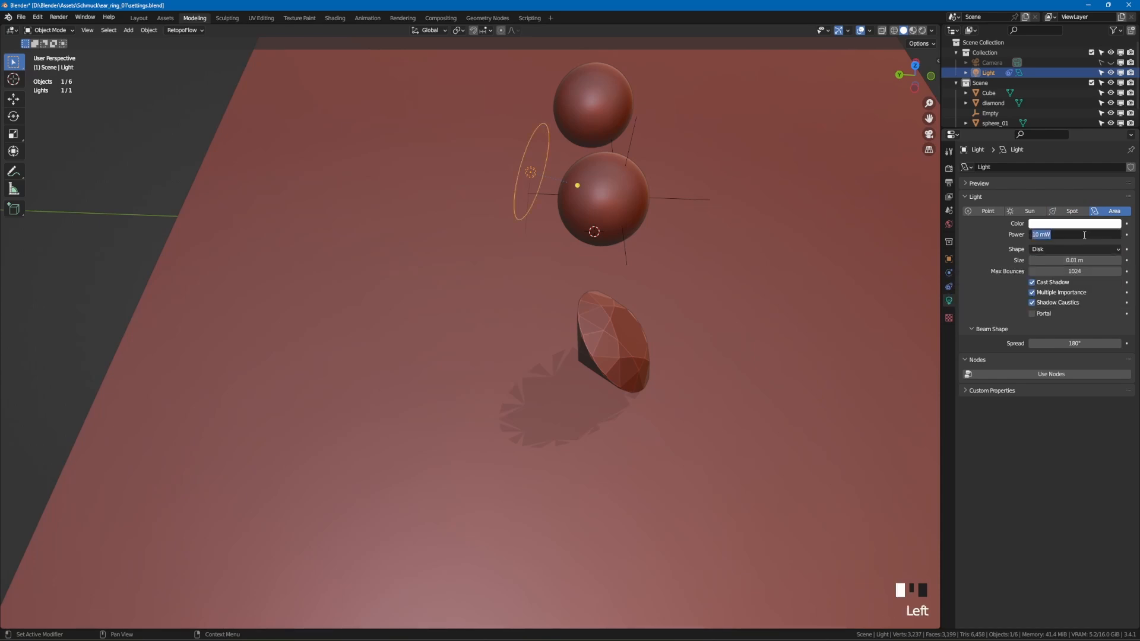
text(.02)
key(Return)
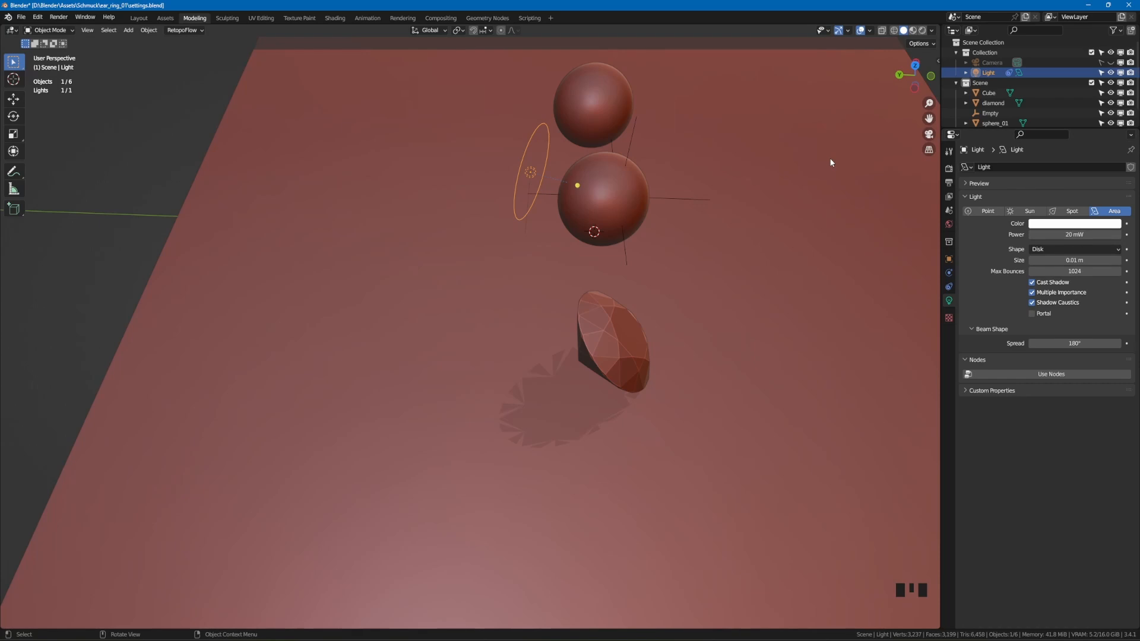
Preview the scene with rendered viewport shading and inspect the diamond and both glass spheres from another angle.
click(922, 30)
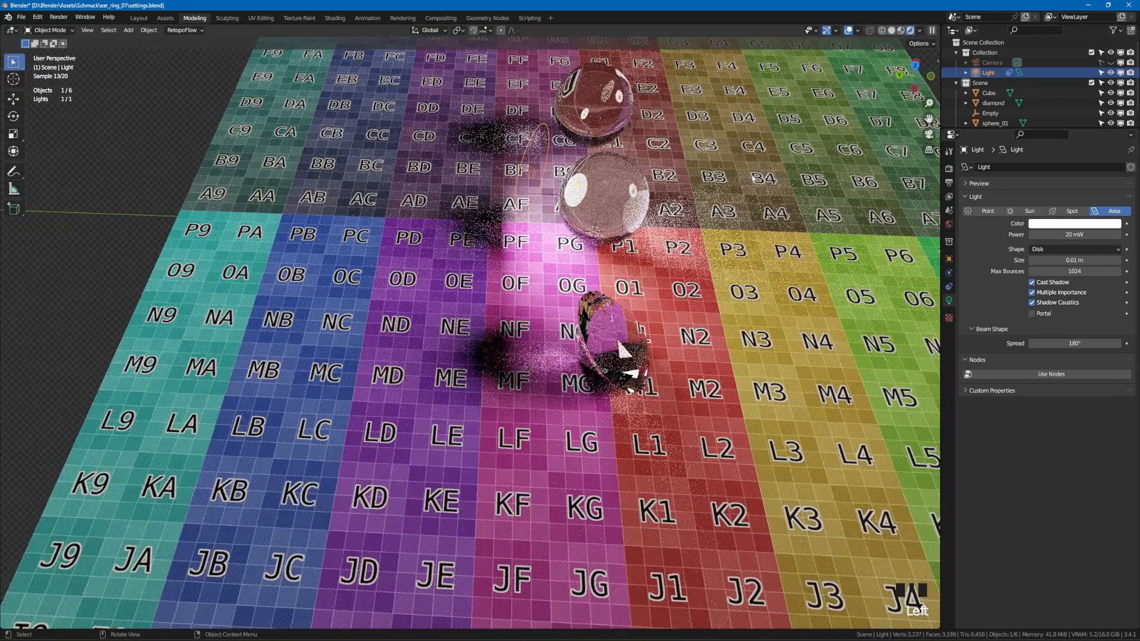
middle_drag(739, 184, 666, 159)
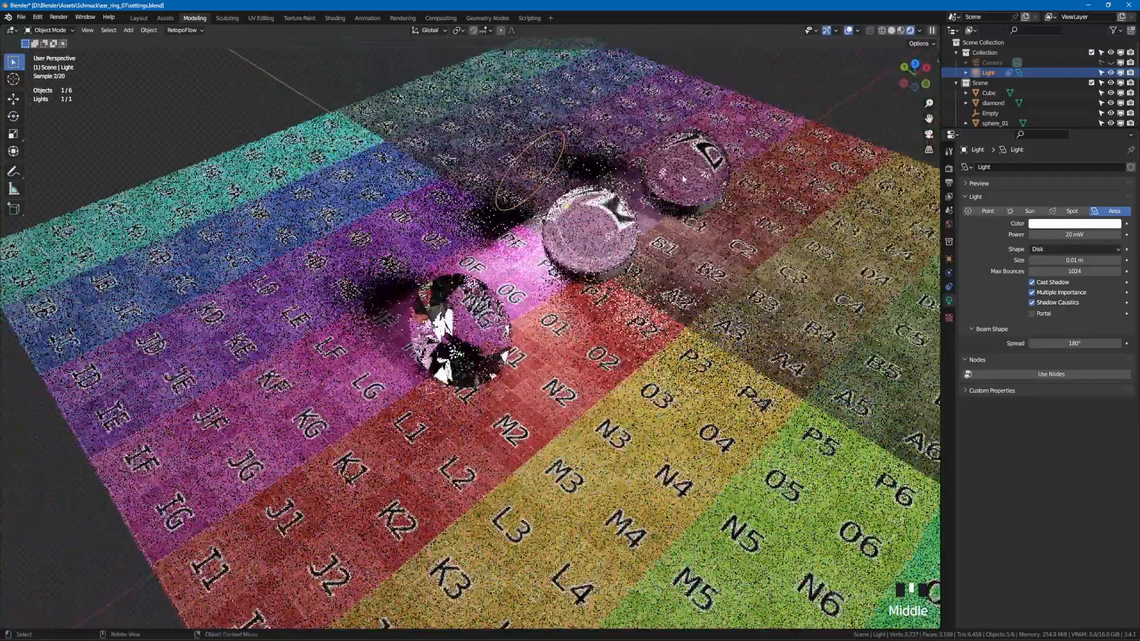
middle_drag(675, 298, 635, 327)
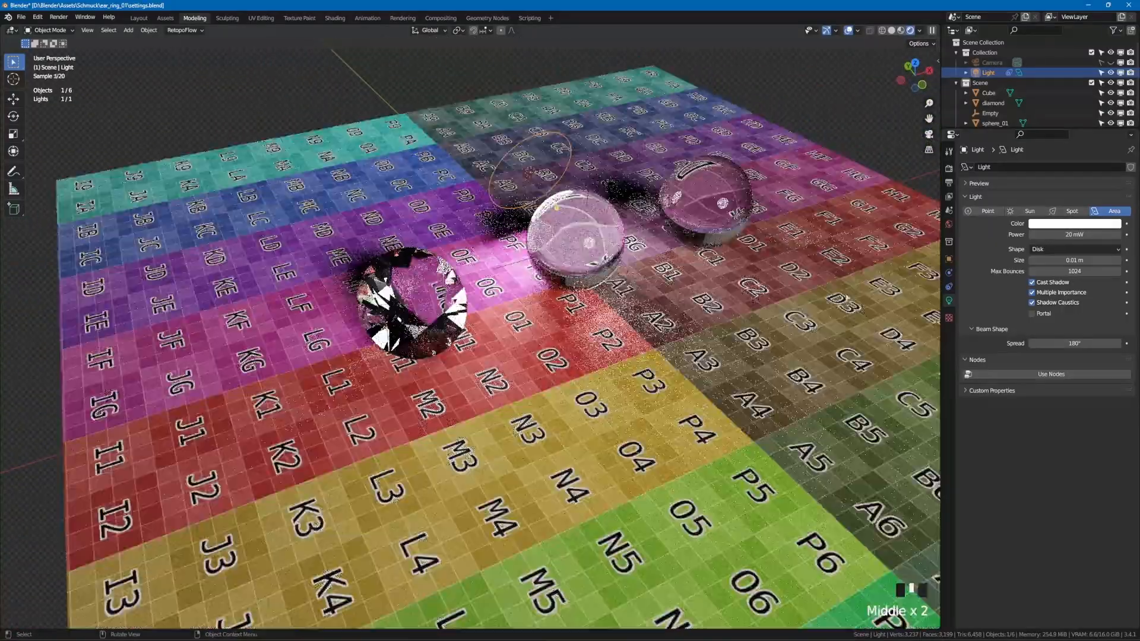
Set all Cycles light path max bounces, from Total through Transparent, to 128.
click(948, 168)
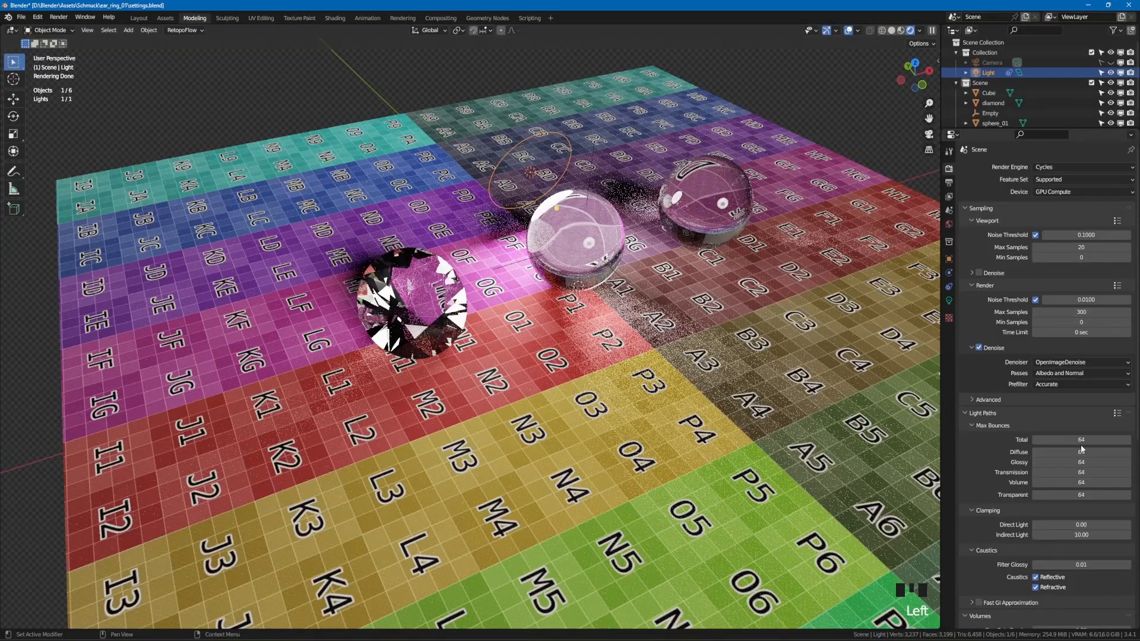
click(1101, 442)
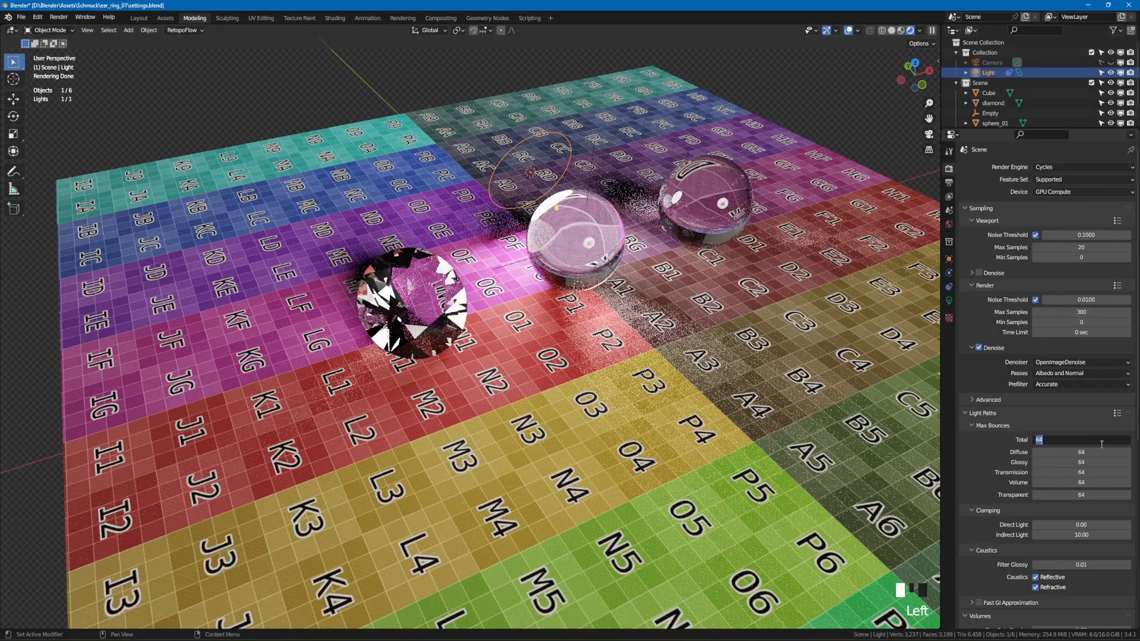
text(128)
key(Tab)
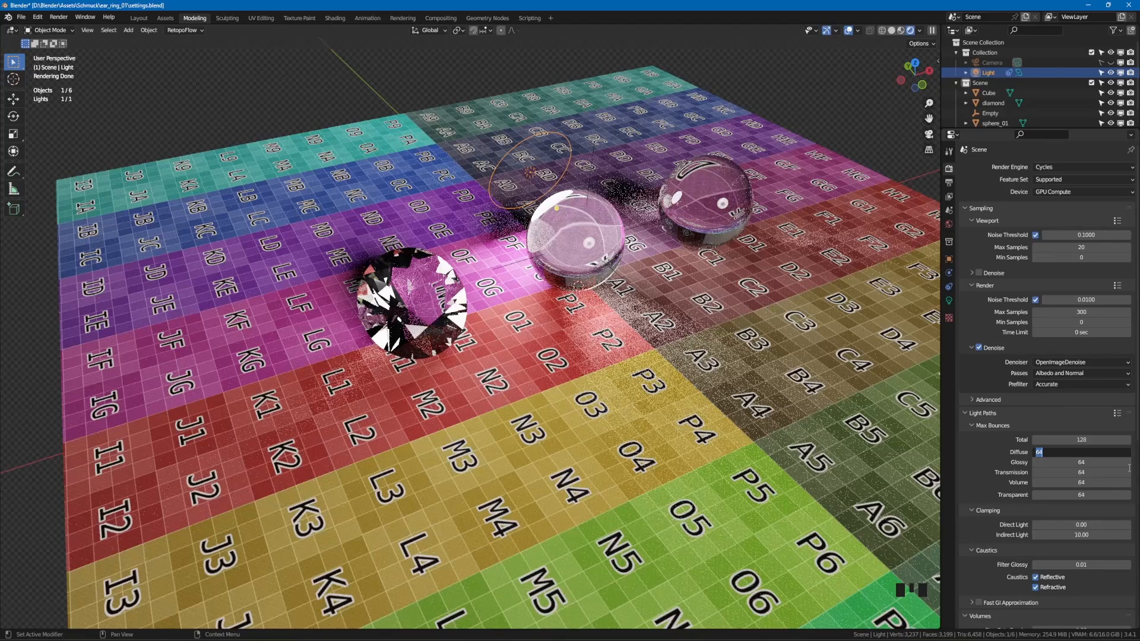
click(976, 466)
drag(1067, 454, 1066, 496)
text(128)
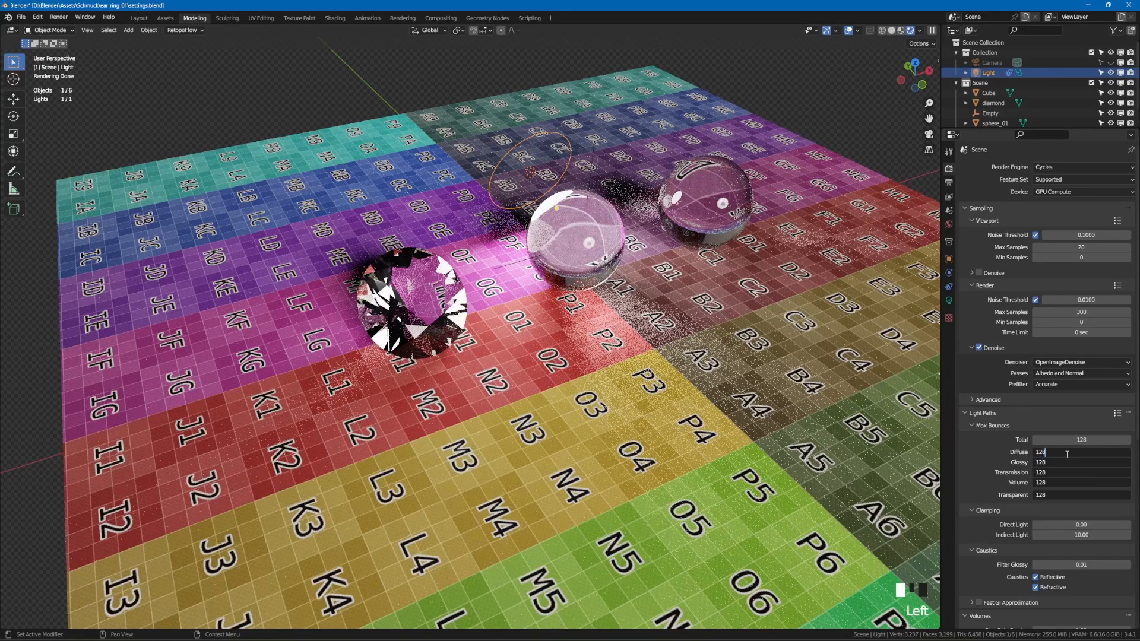
key(Return)
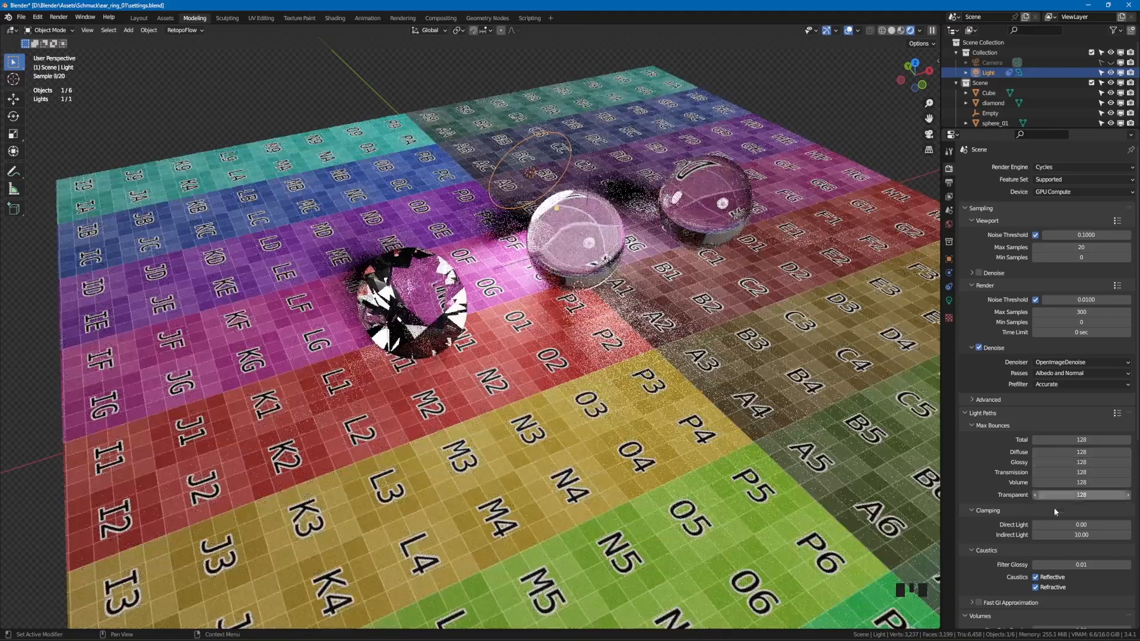
Set both the direct and indirect light clamping to 400.
click(1074, 526)
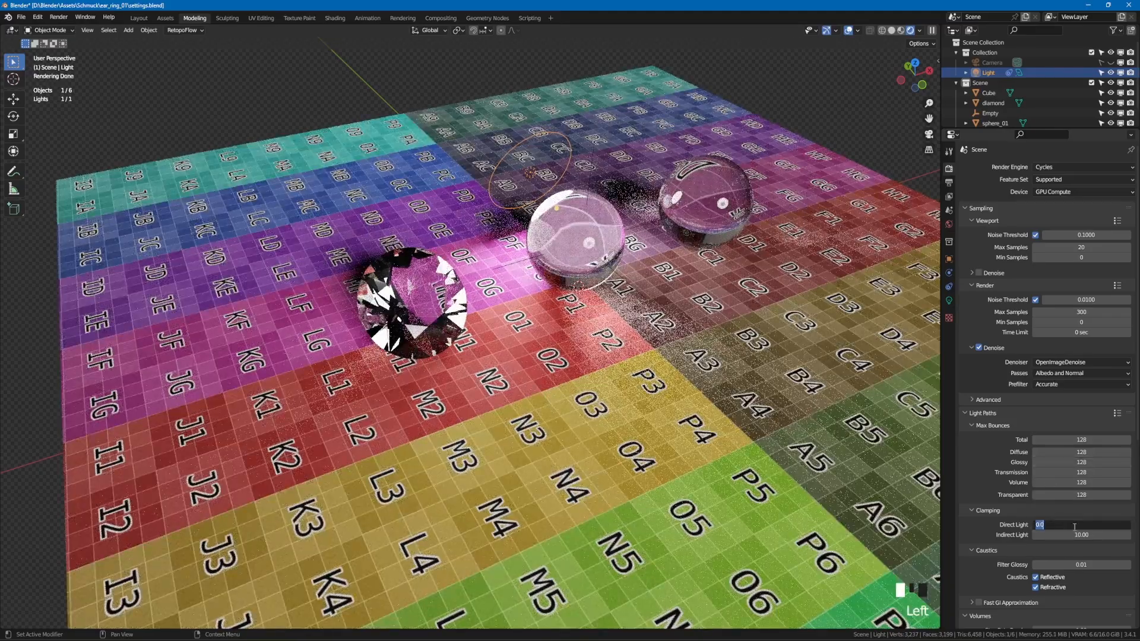
text(400)
key(Tab)
text(40)
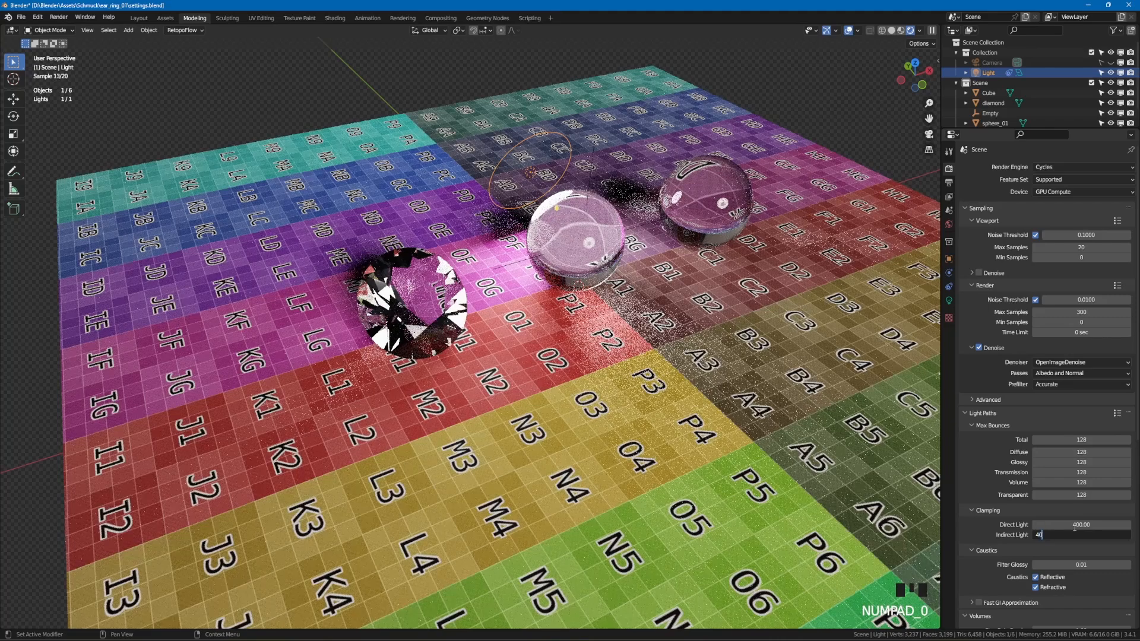
text(0)
key(Return)
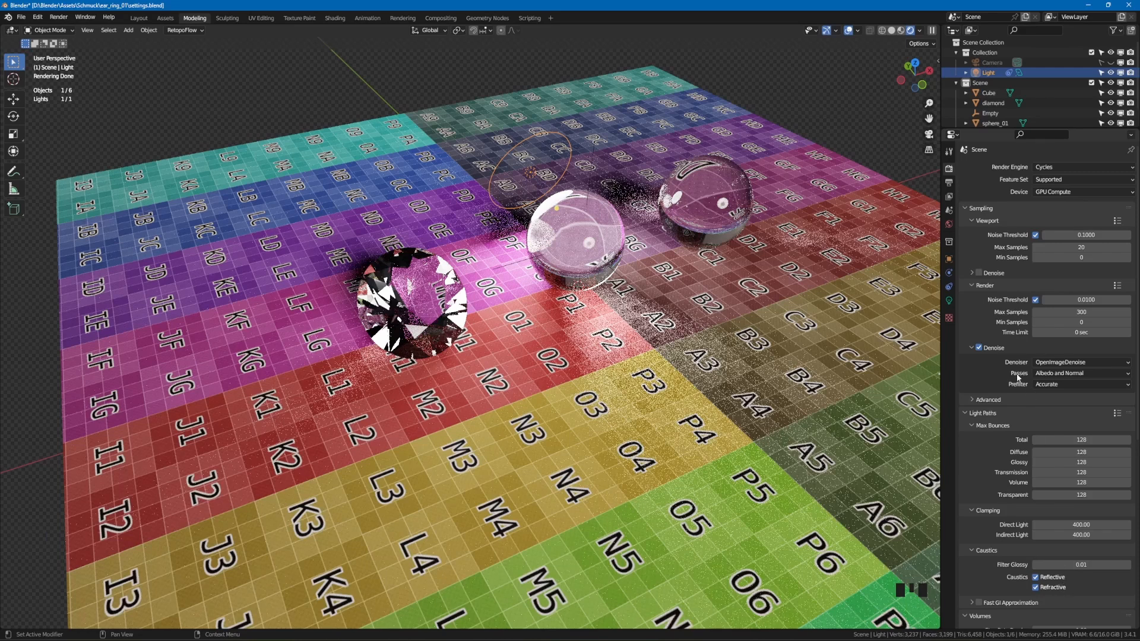
Run a test render from the existing camera angle and close it.
key(F12)
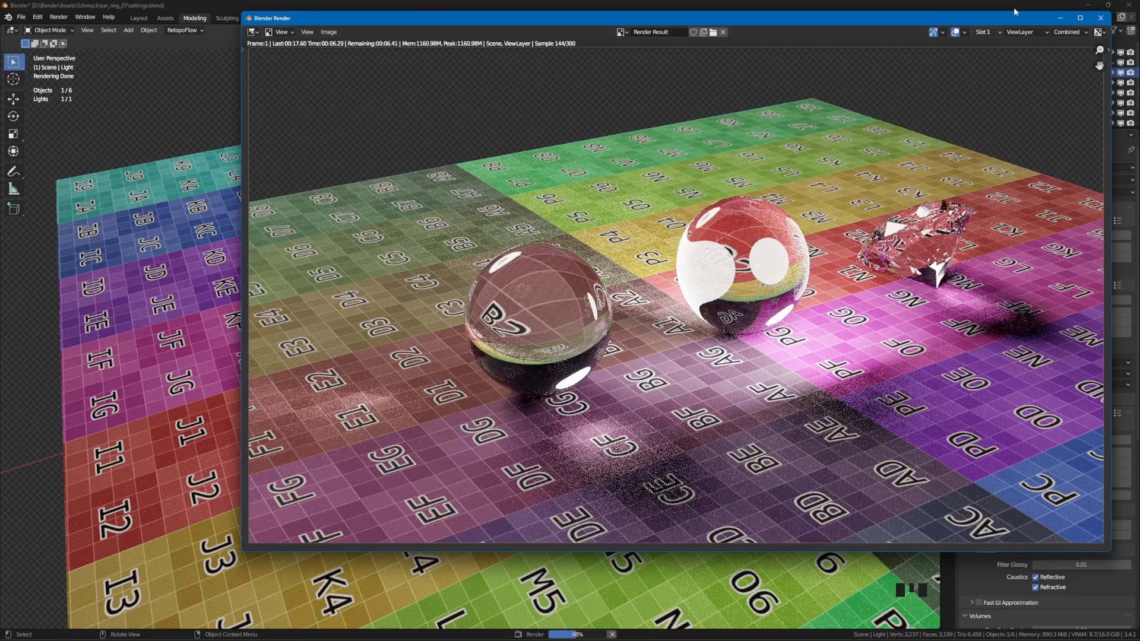
click(1099, 21)
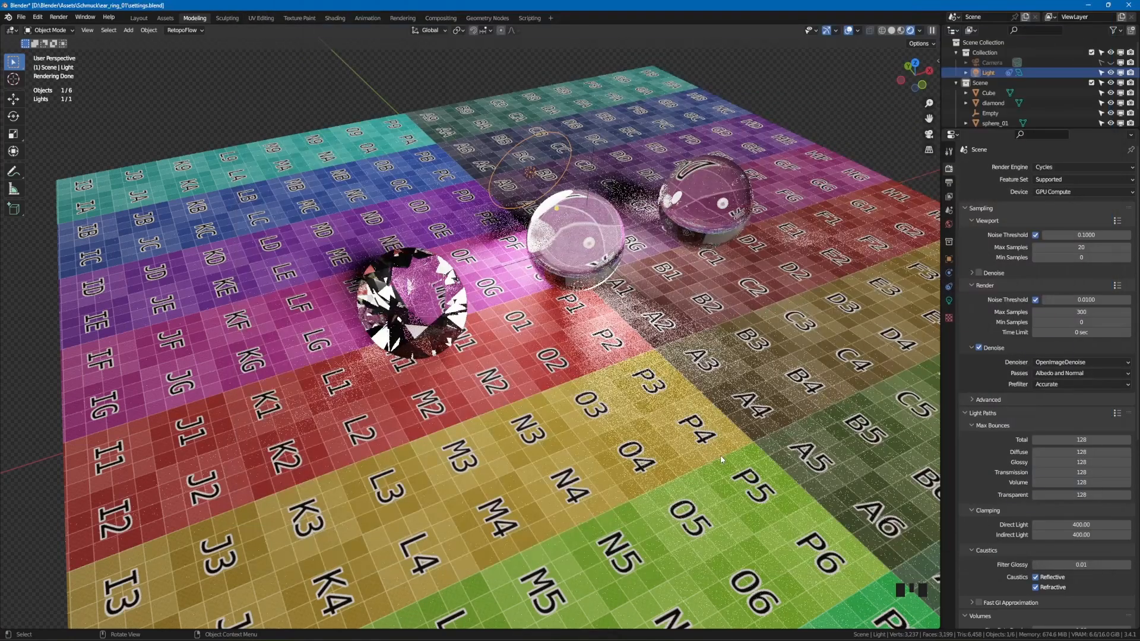
With the camera locked to the view, reframe it closer on the diamond and both spheres from the opposite side of the grid.
key(KP_0)
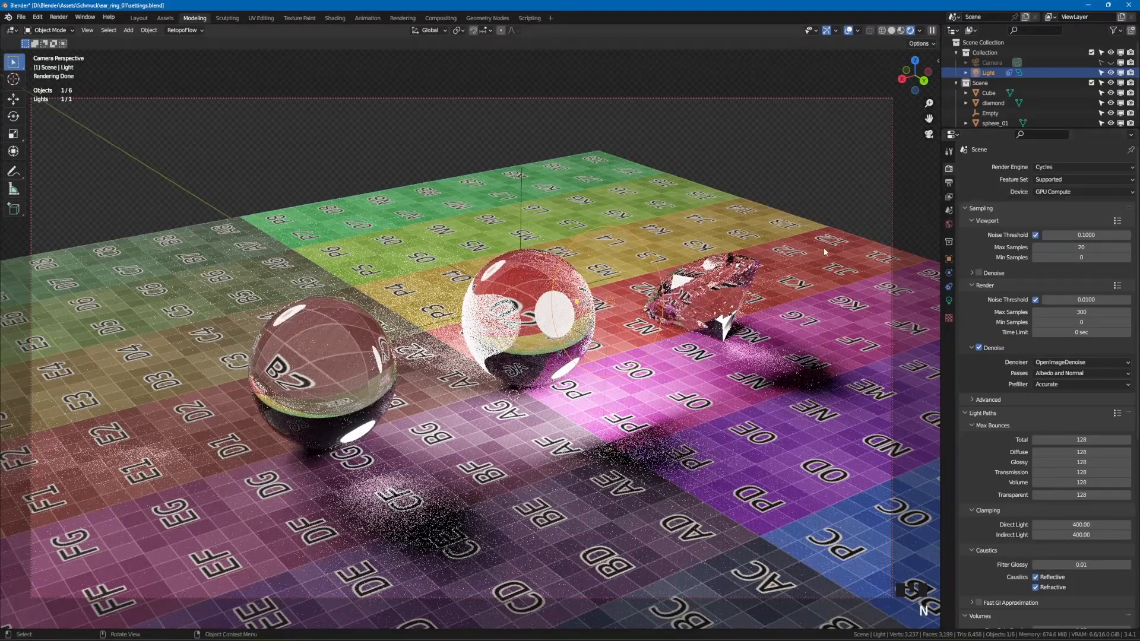
key(n)
key(n)
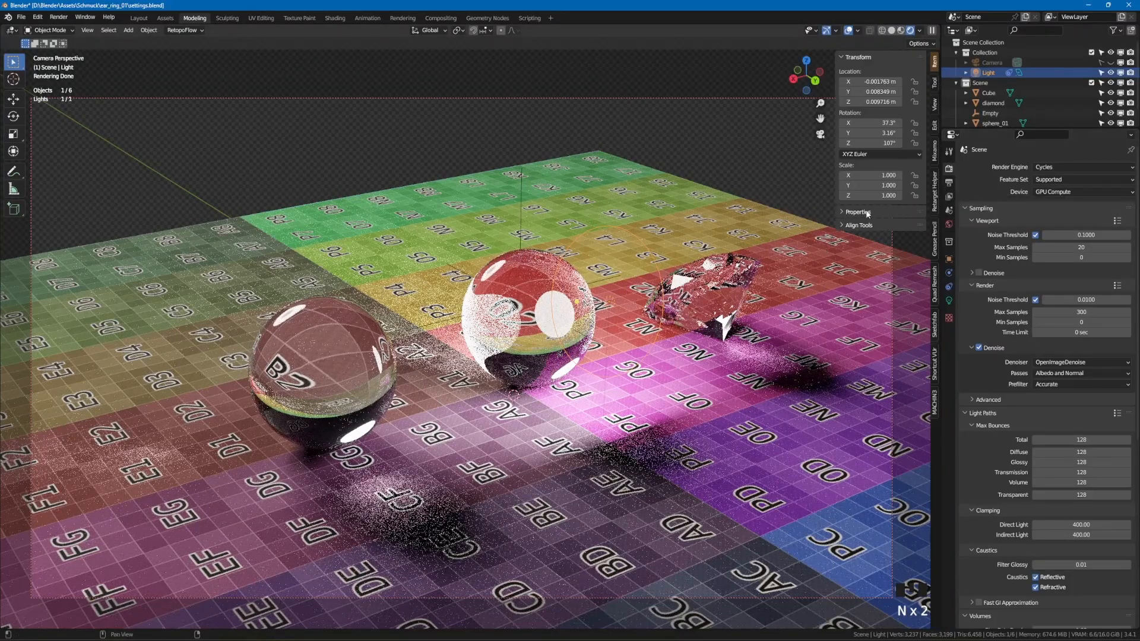
click(935, 105)
middle_drag(434, 385, 490, 369)
scroll(534, 380, down, 5)
scroll(432, 346, up, 2)
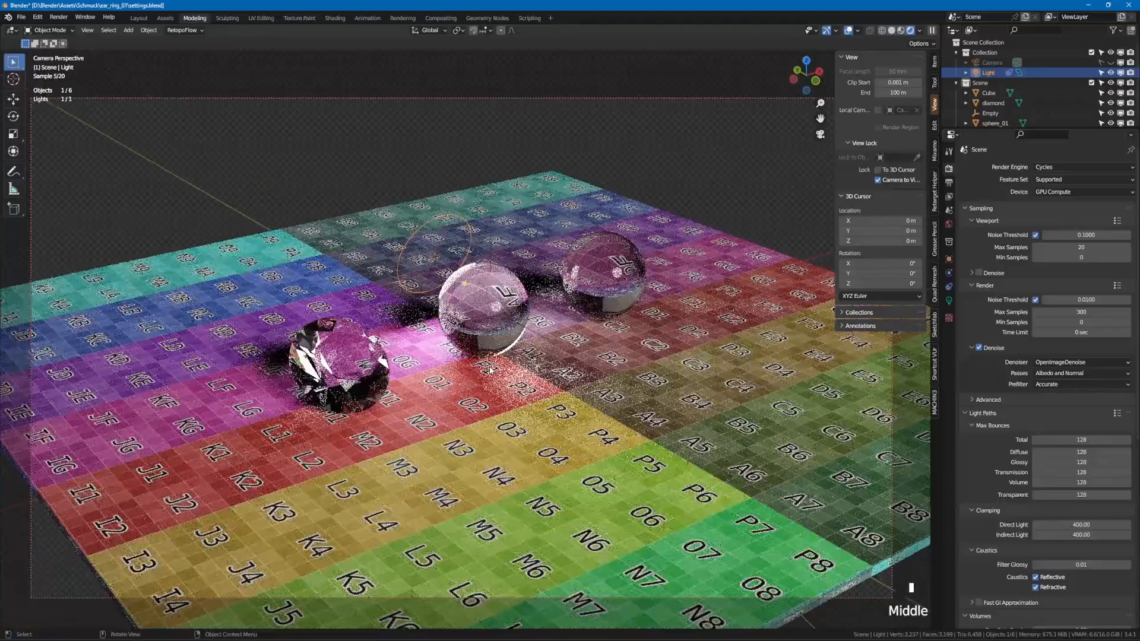
scroll(491, 370, up, 3)
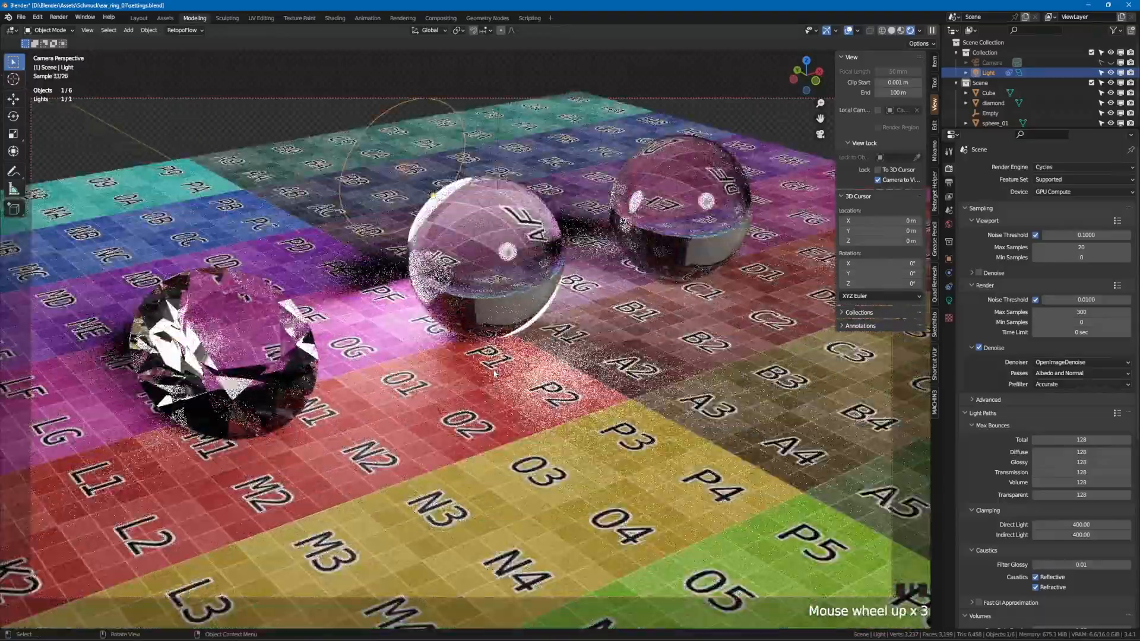
key(KP_0)
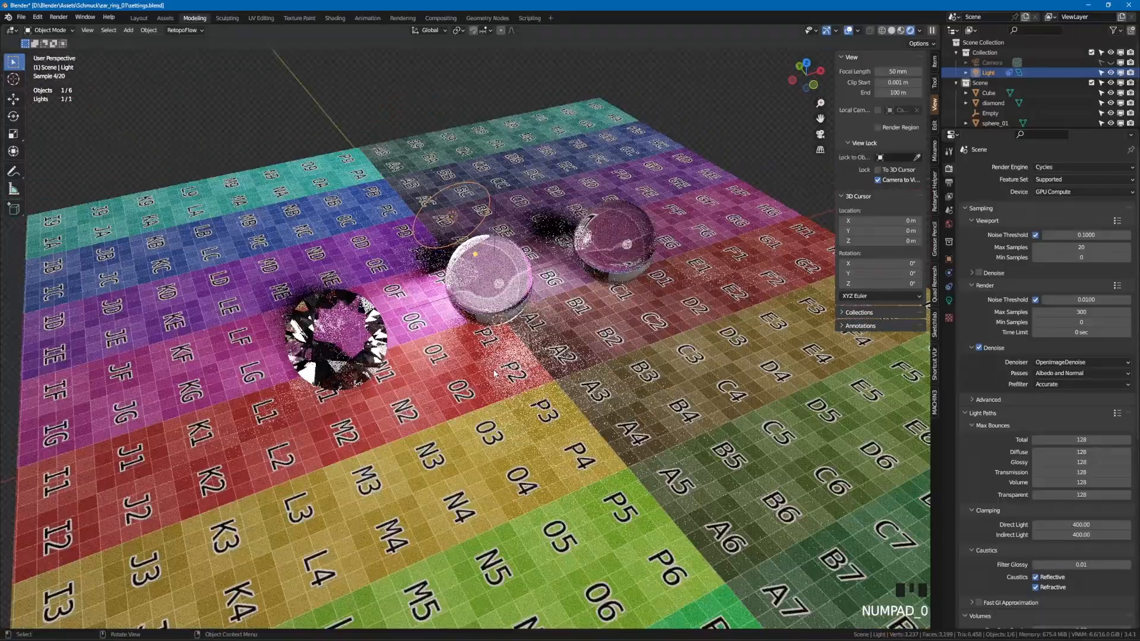
Render the image from the new camera angle, examine the result and close it.
key(F12)
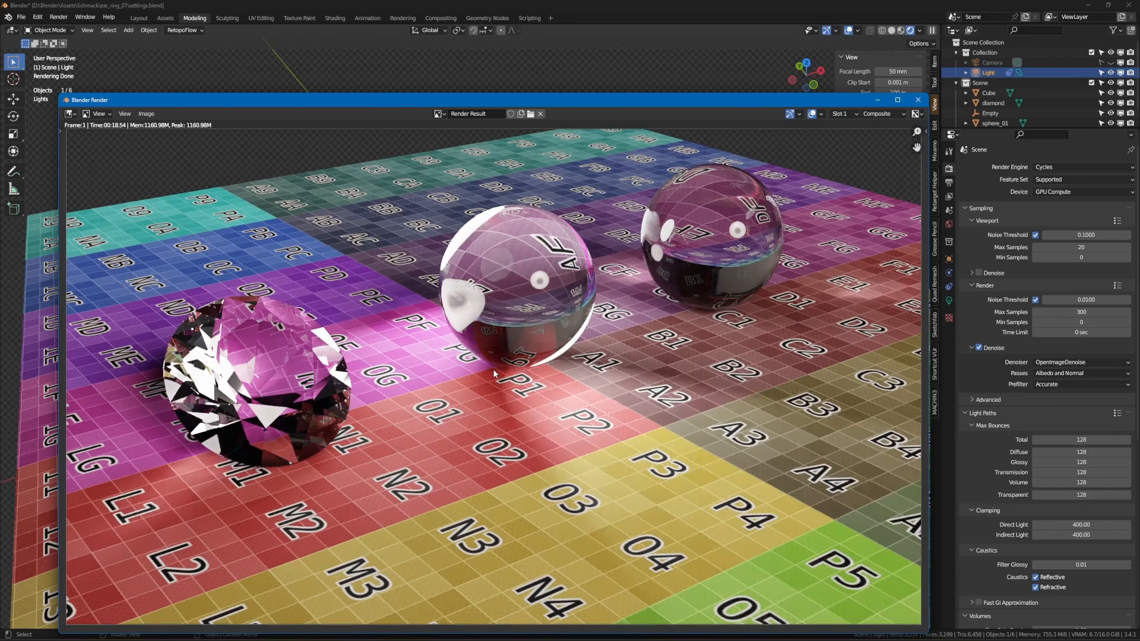
drag(581, 102, 569, 72)
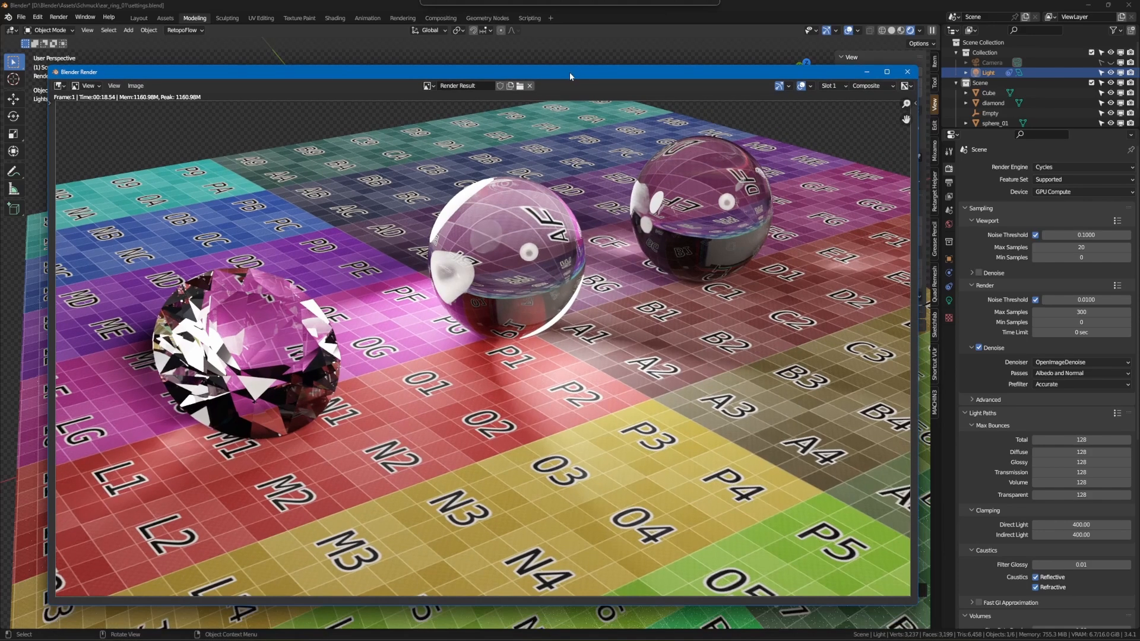
click(906, 74)
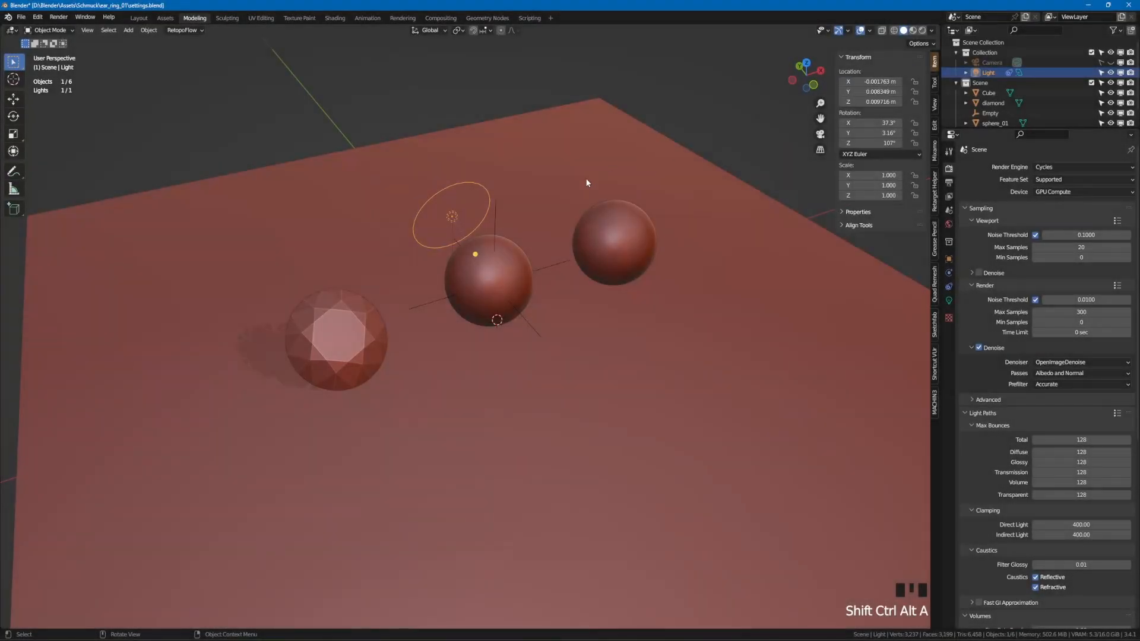
Apply the scale of both spheres and the diamond together, leaving nothing selected.
click(612, 249)
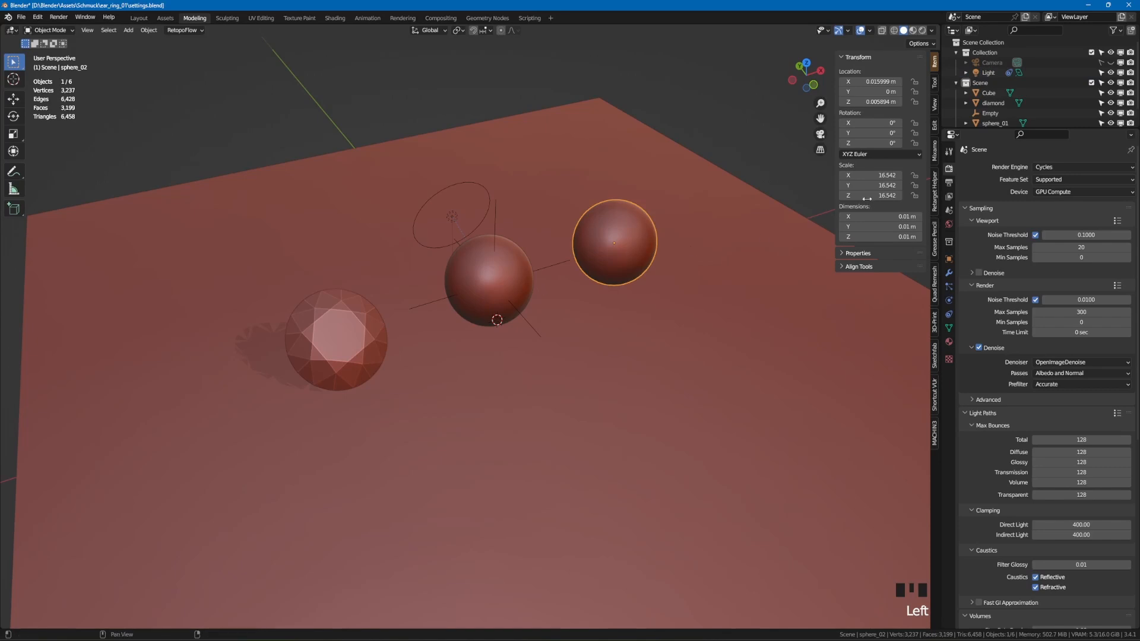
shift+click(513, 279)
shift+click(380, 339)
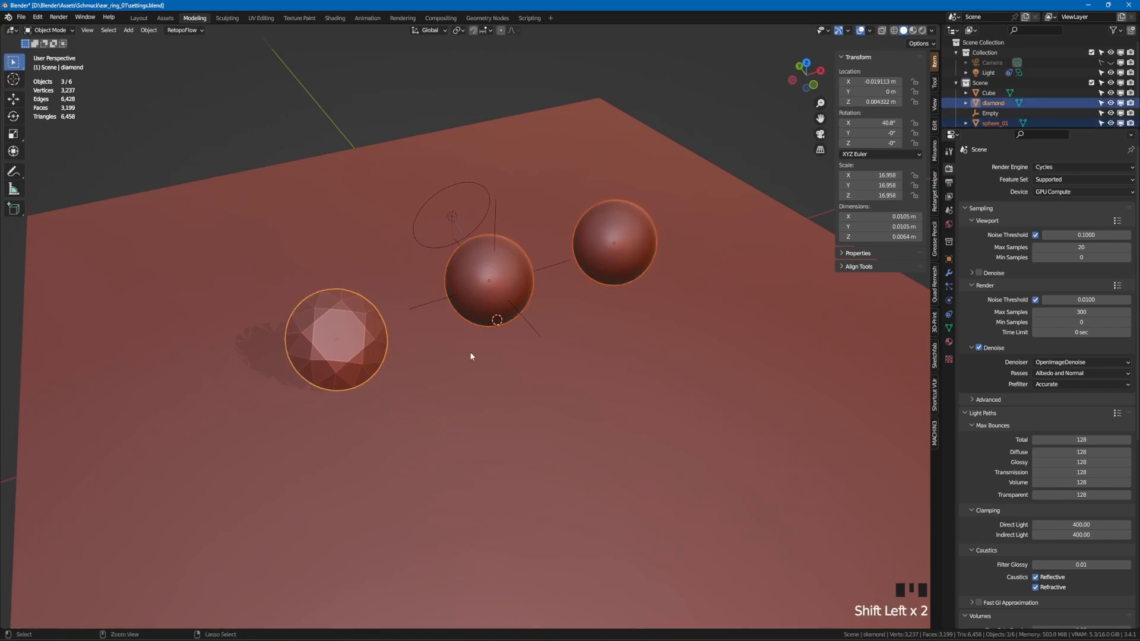
key(ctrl+a)
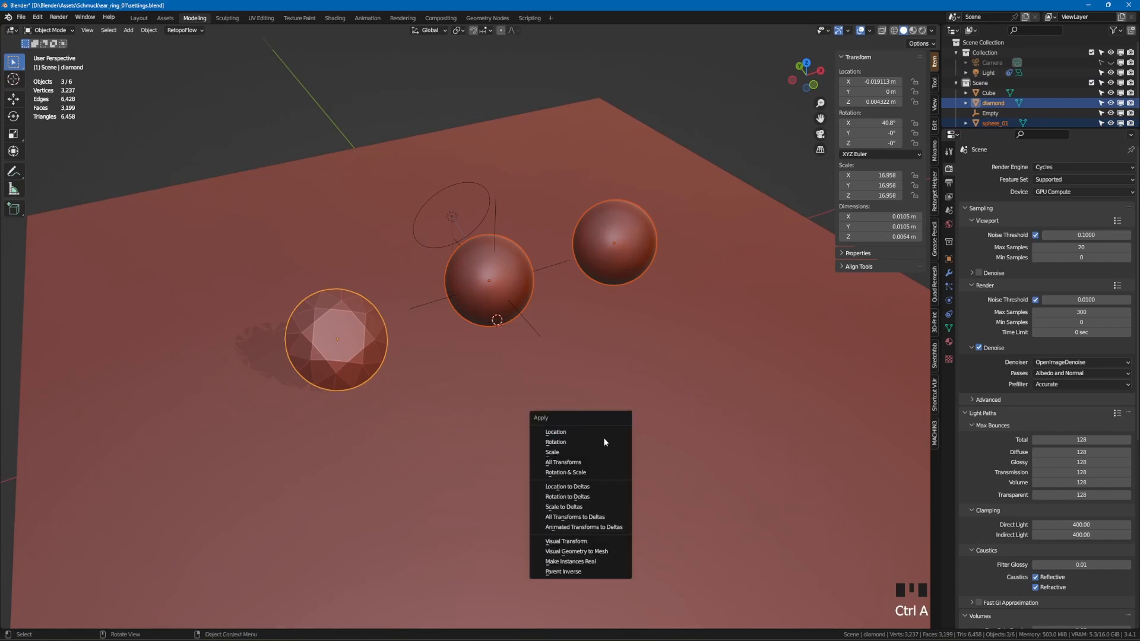
click(590, 453)
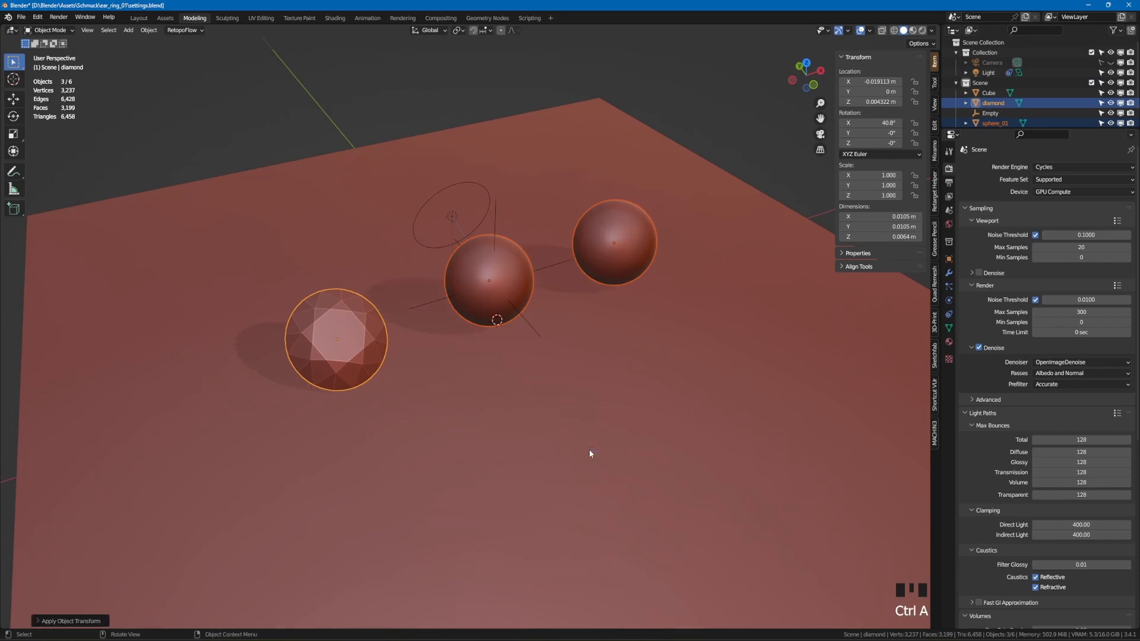
click(630, 410)
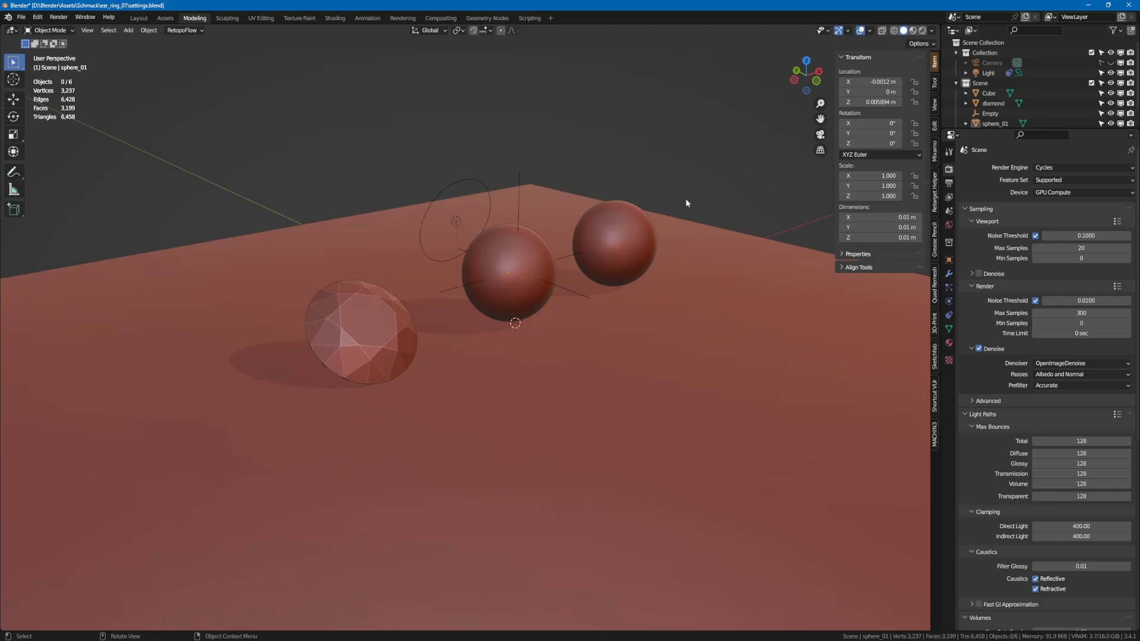
Give the middle sphere its own copy of the glass material and name it Disperson Shader.
click(524, 280)
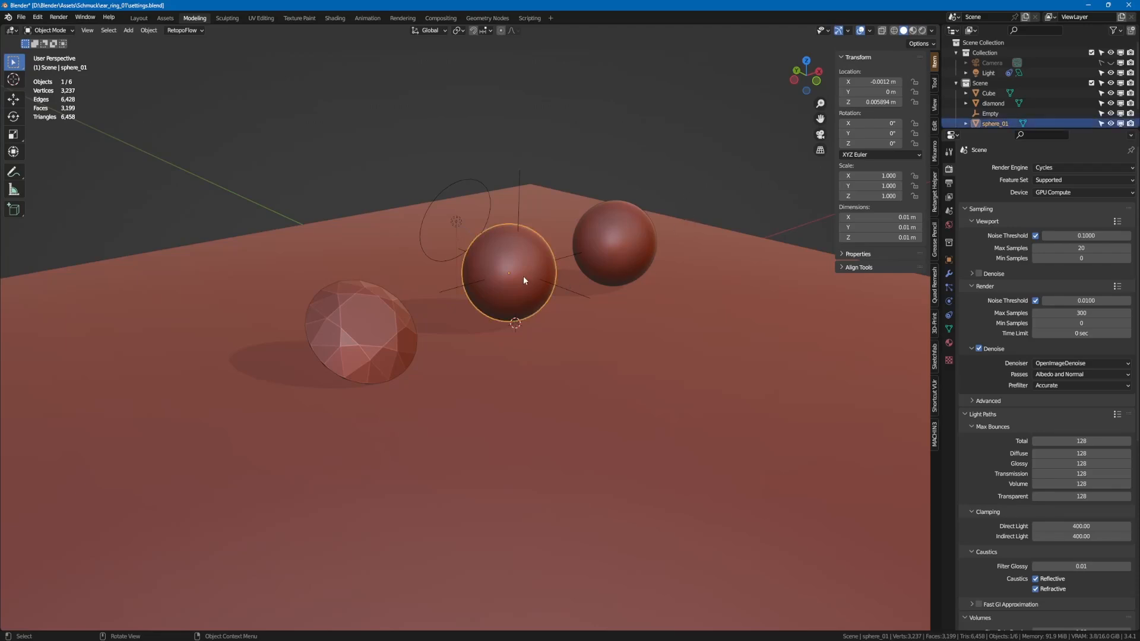
click(949, 344)
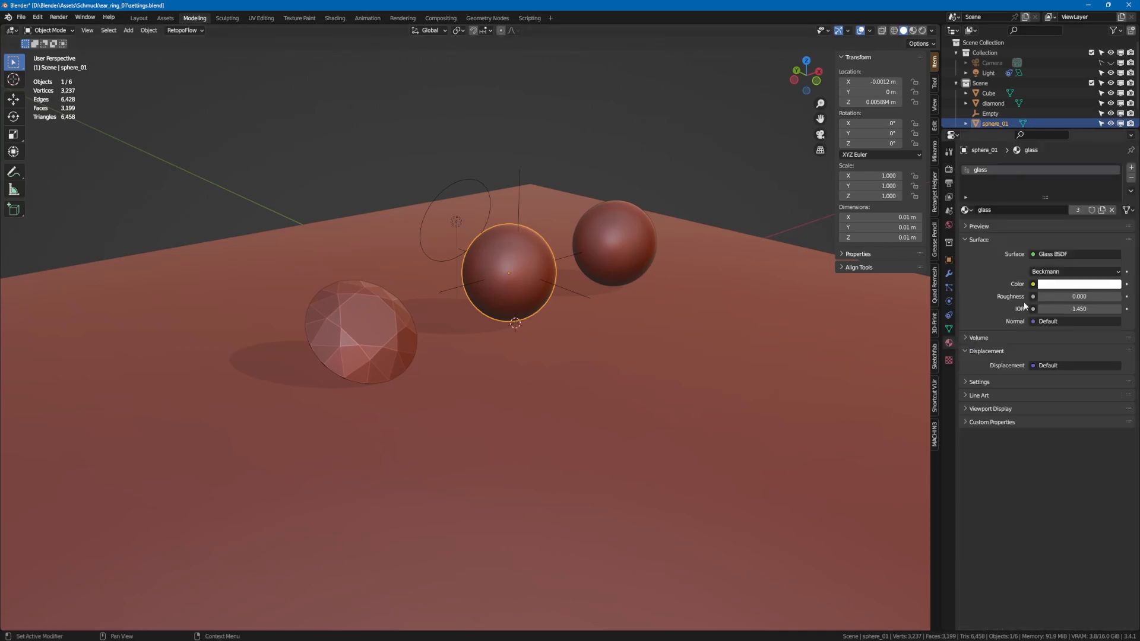
click(1101, 210)
click(1009, 210)
text(Disperson Shader)
key(Return)
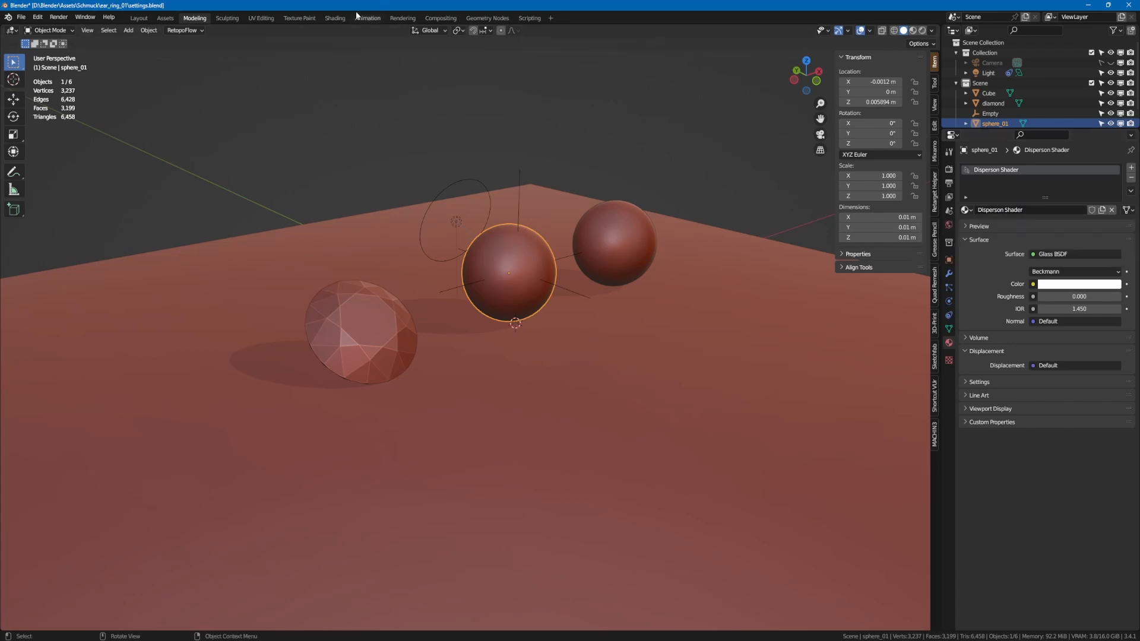
Switch to the Shading workspace and show the middle sphere in the rendered viewport preview.
click(334, 19)
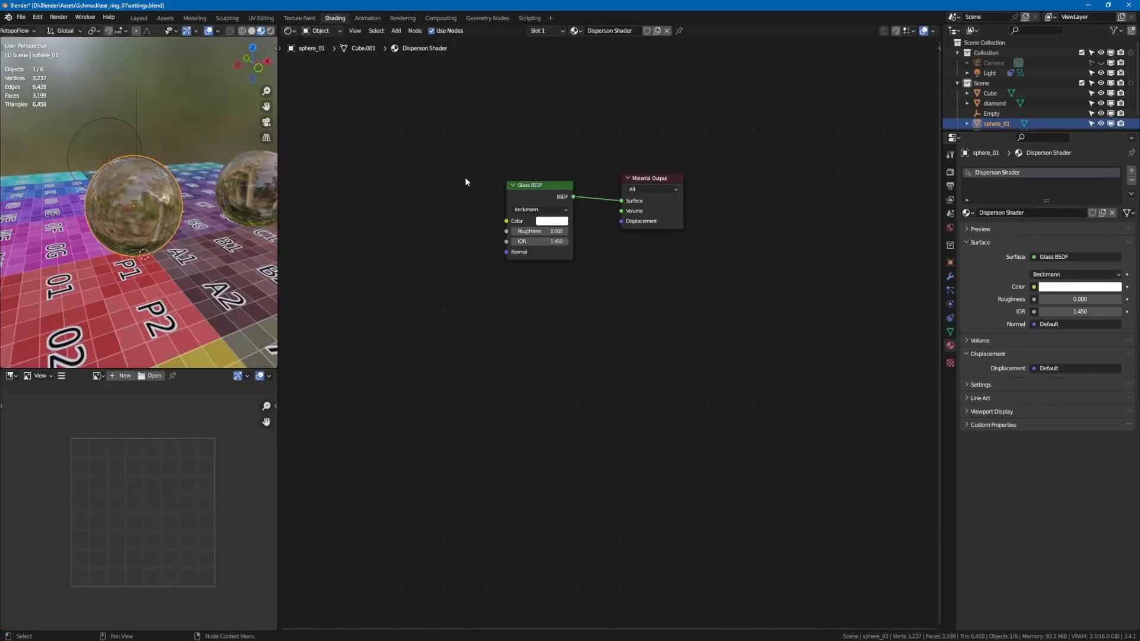
click(271, 30)
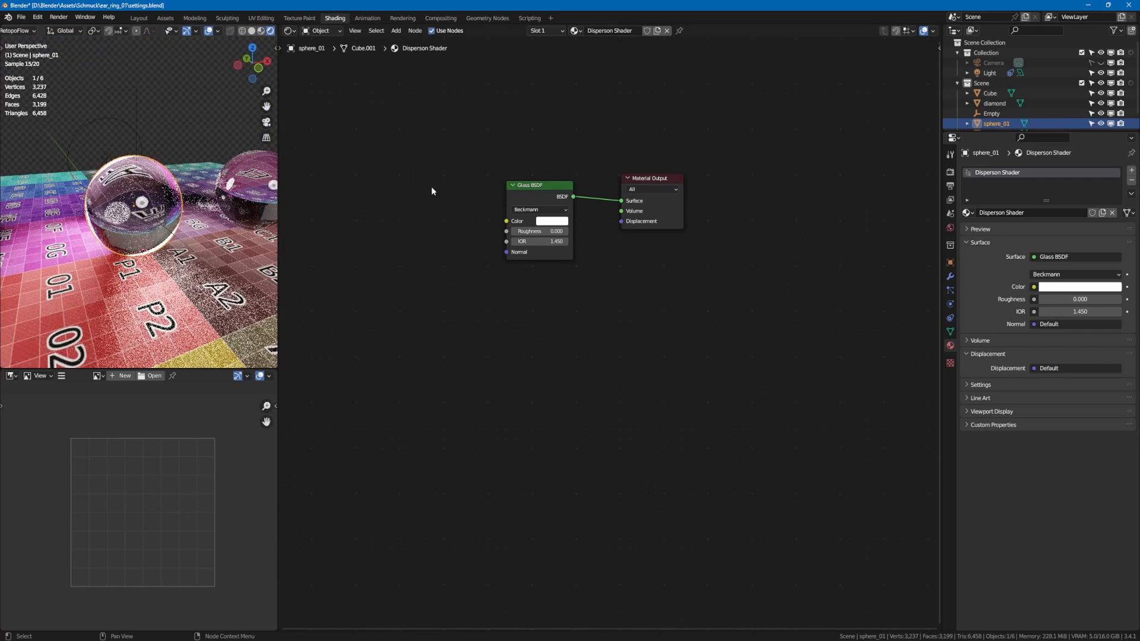
middle_drag(226, 279, 190, 286)
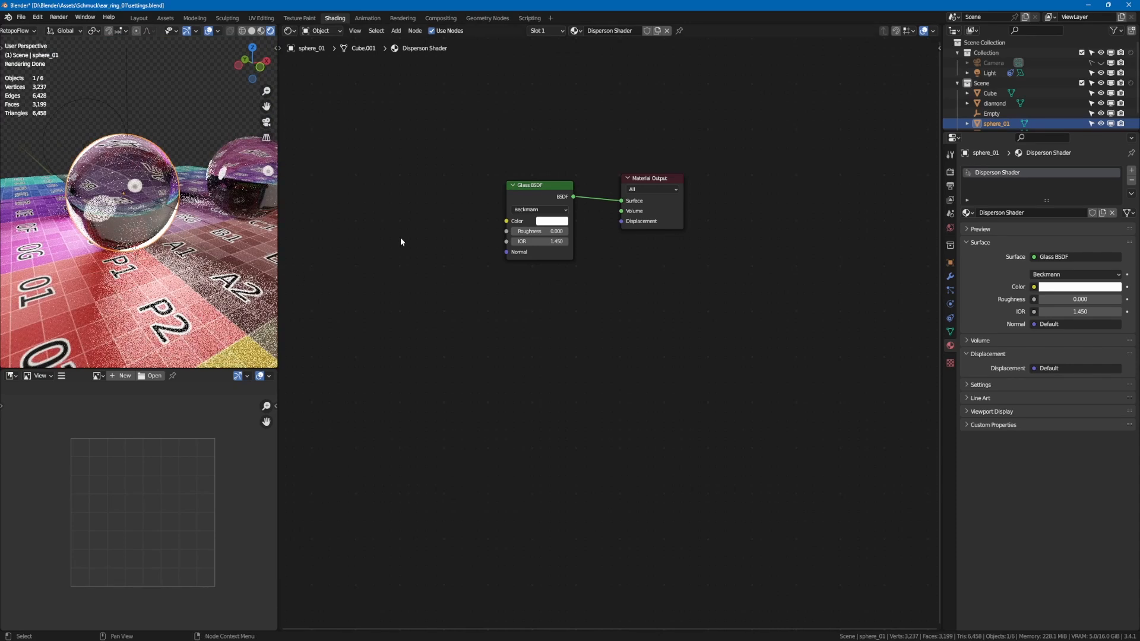
Delete the Glass BSDF and Material Output nodes from the Disperson Shader material and add a Geometry node.
drag(447, 140, 725, 304)
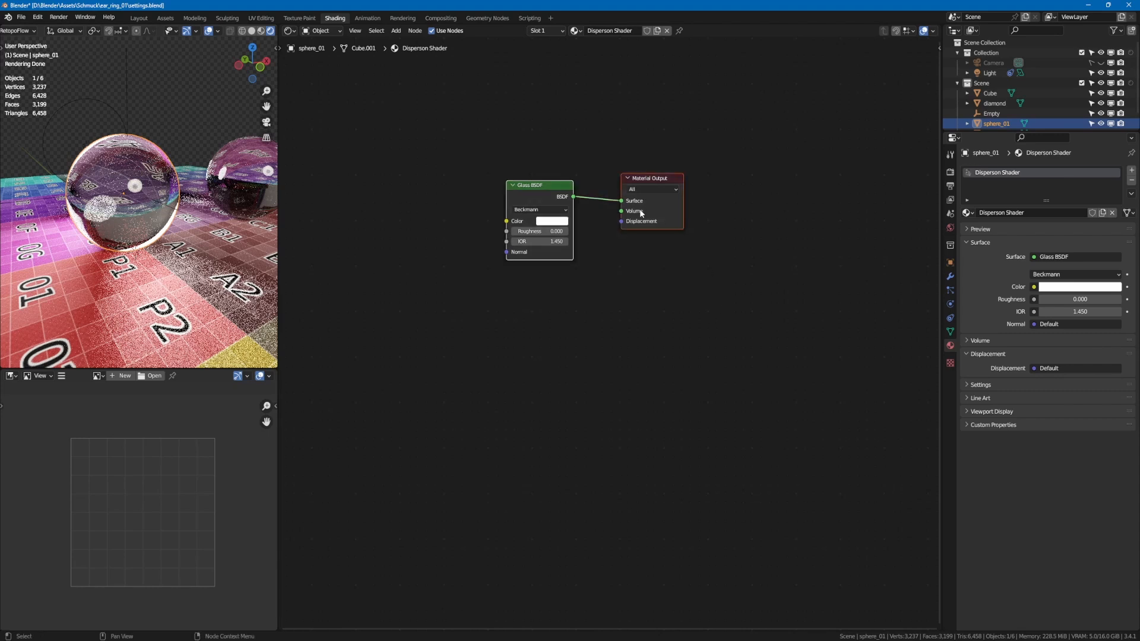
key(Delete)
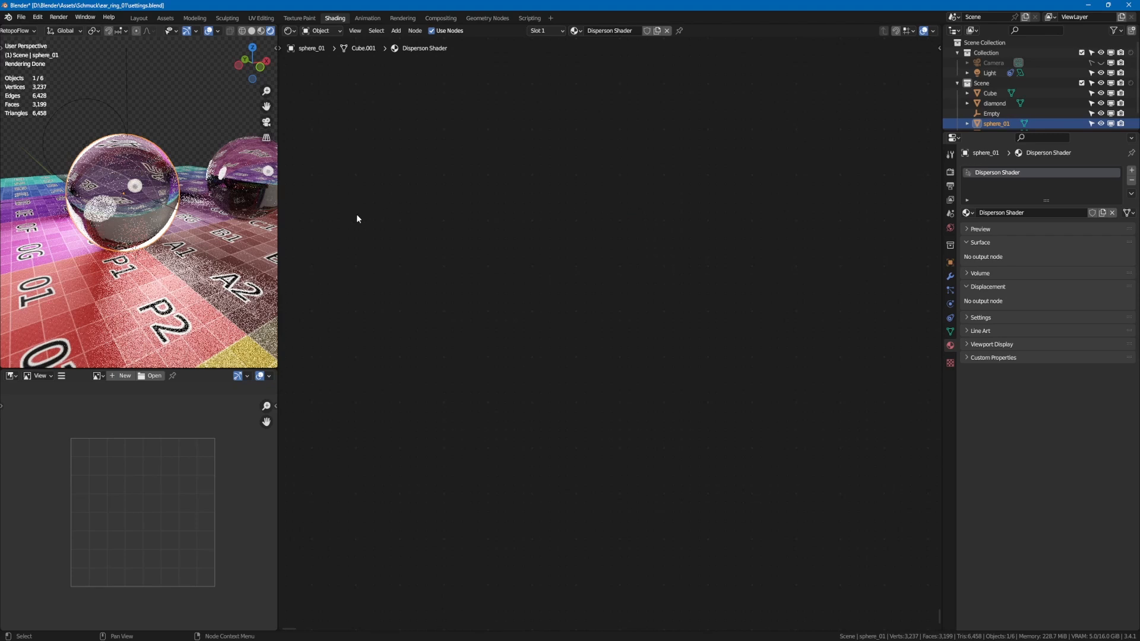
key(shift+a)
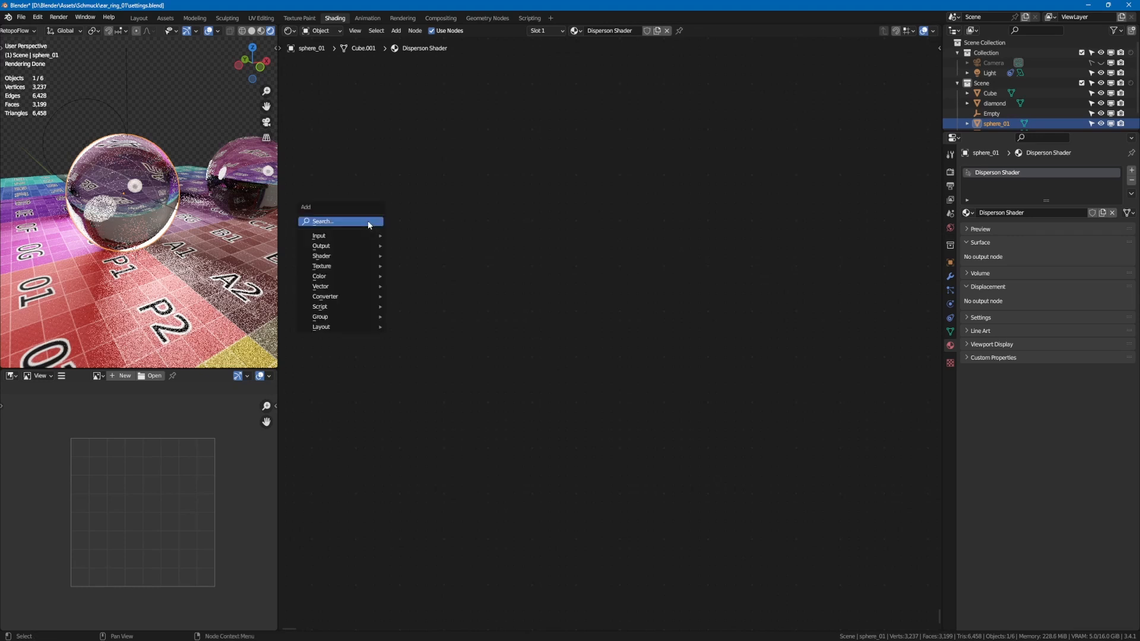
click(368, 221)
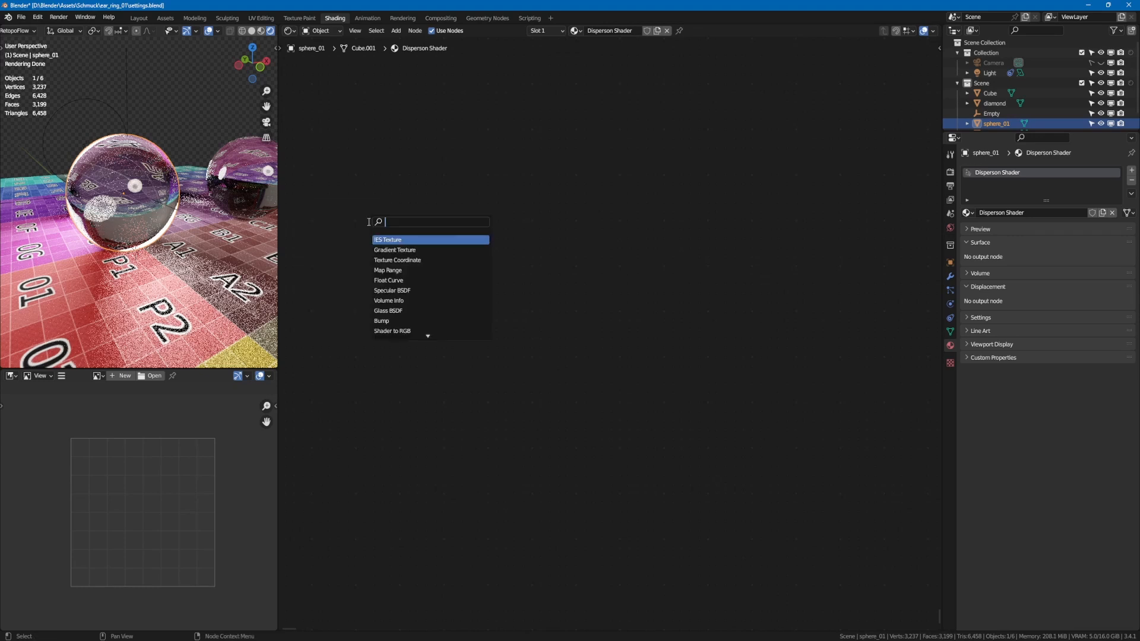
text(geo)
key(Return)
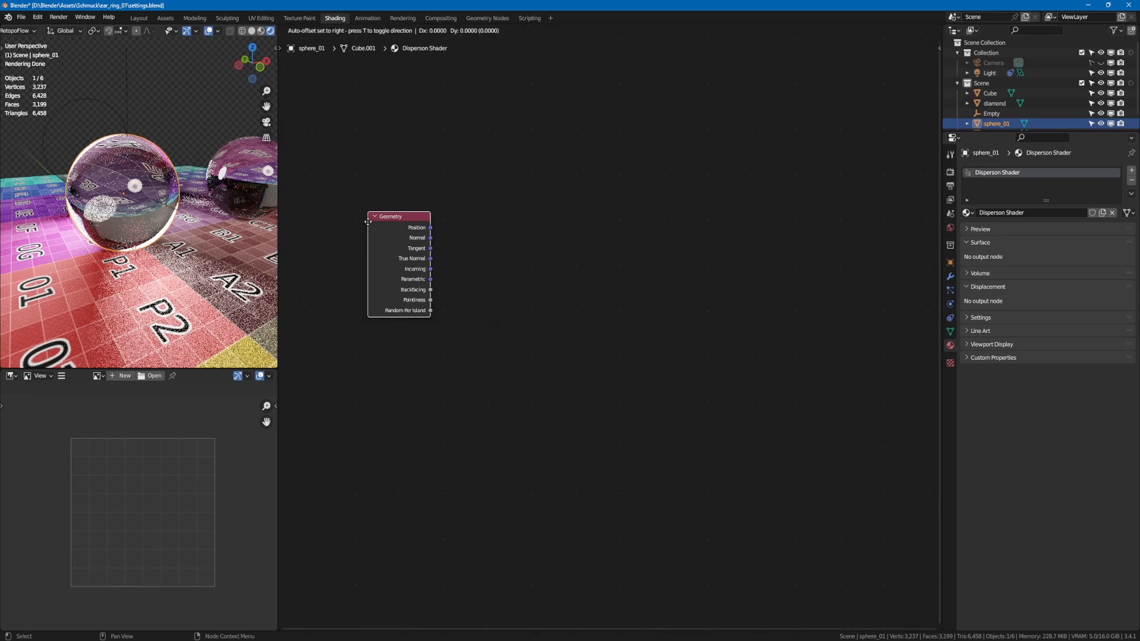
click(361, 231)
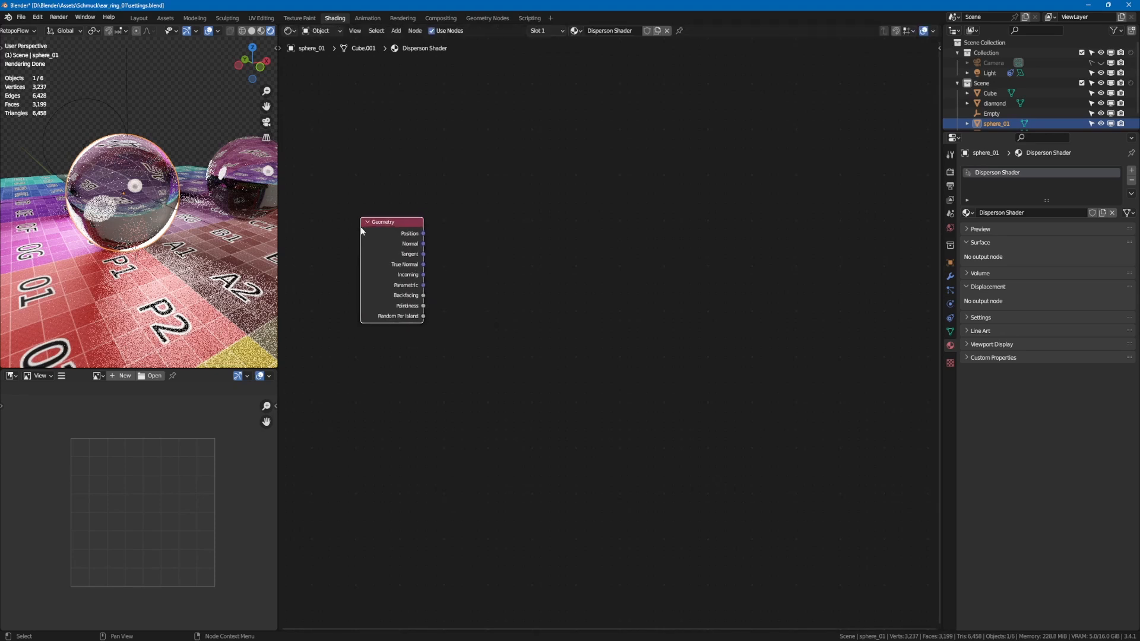
key(alt+Tab)
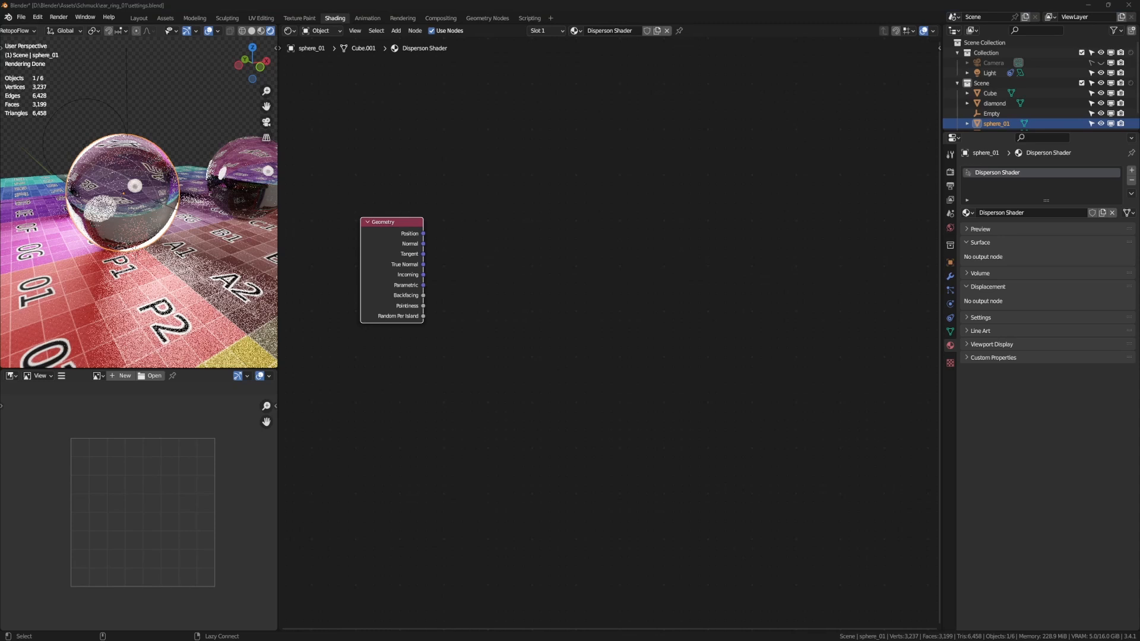
key(alt+Tab)
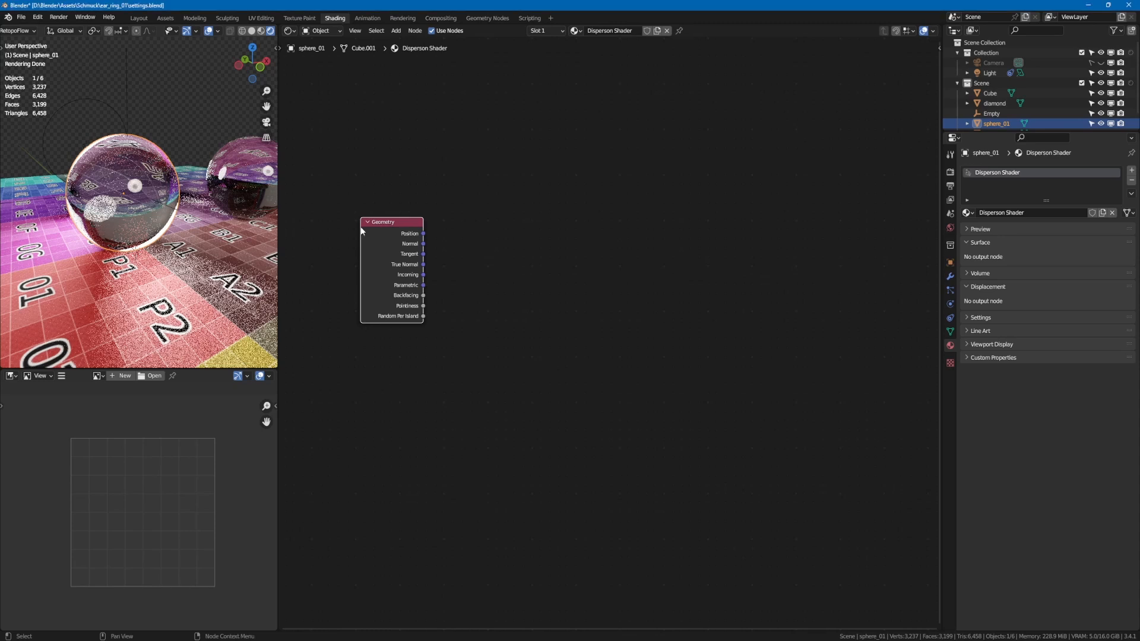
Add a White Noise Texture node slightly above and beside the Geometry node.
key(shift+a)
click(466, 226)
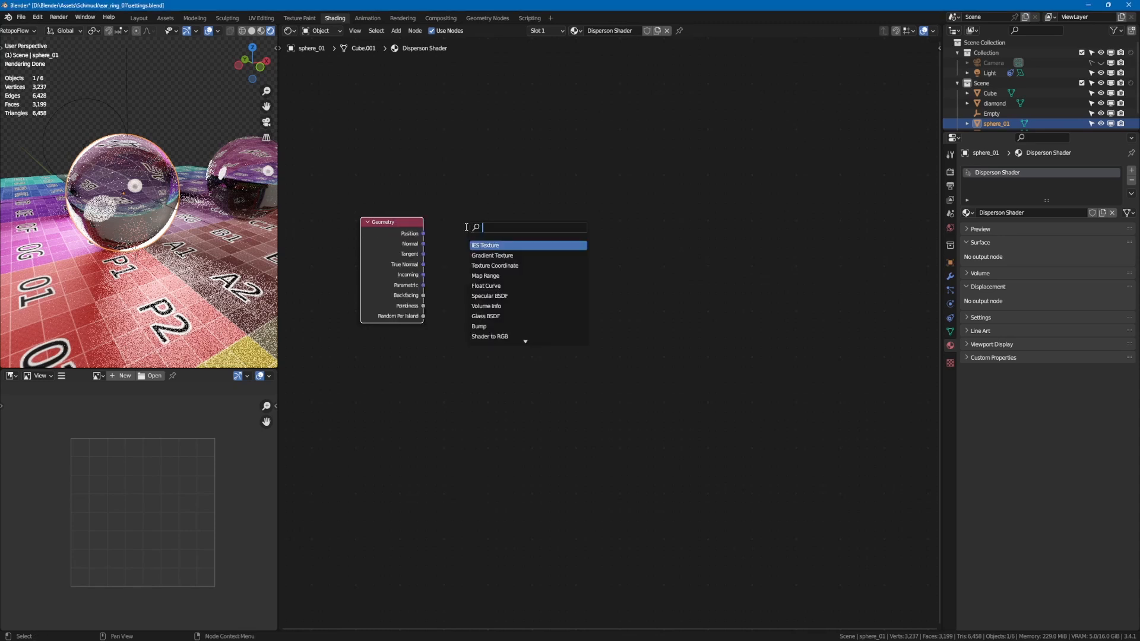
text(white)
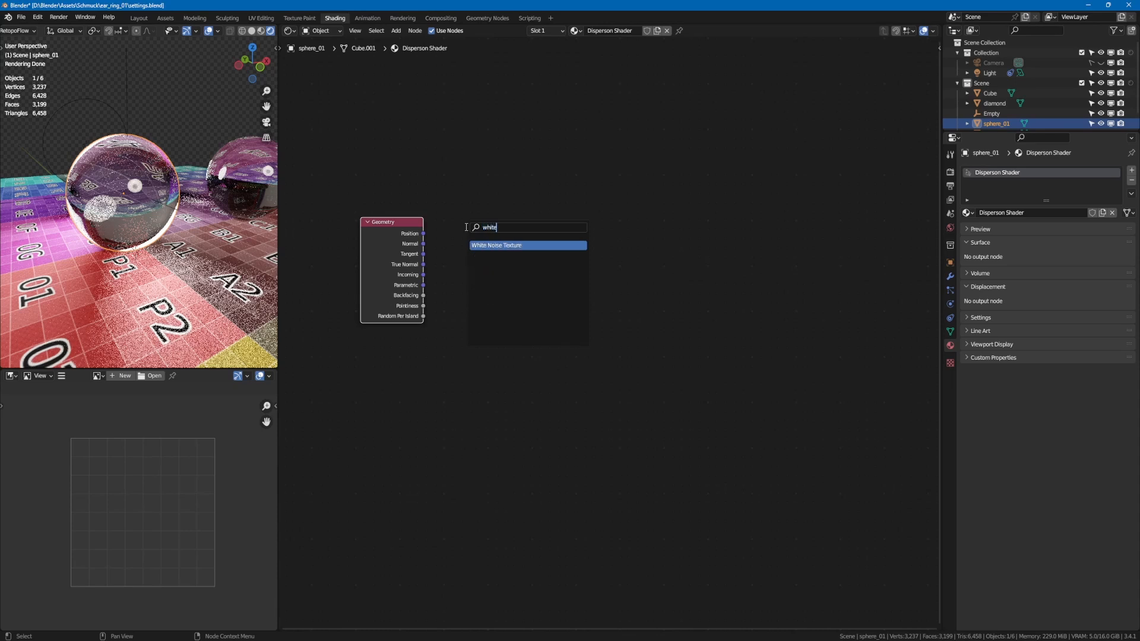
key(Return)
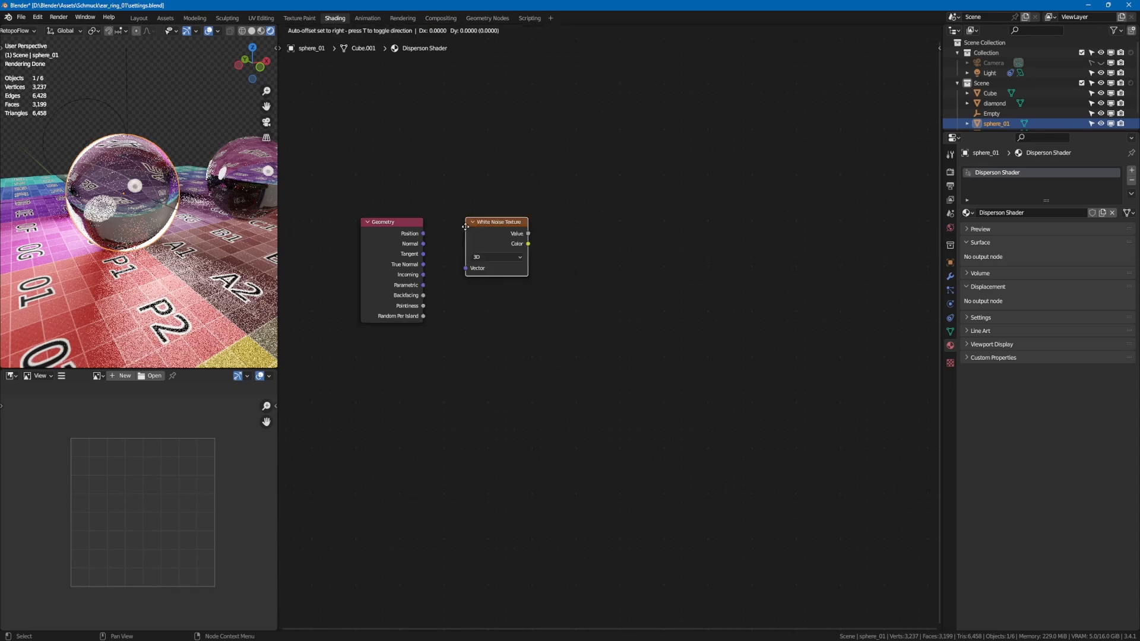
click(470, 178)
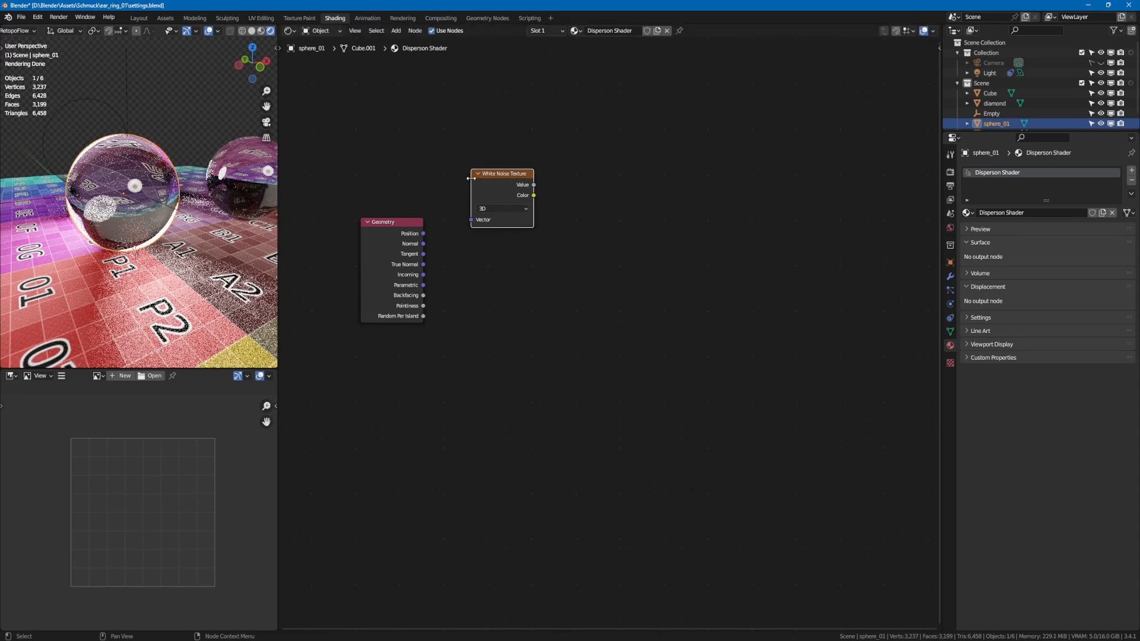
Connect the Geometry node's Position to the White Noise Texture's Vector and set the noise to 2D.
drag(423, 233, 472, 220)
click(487, 208)
click(487, 228)
drag(492, 173, 475, 182)
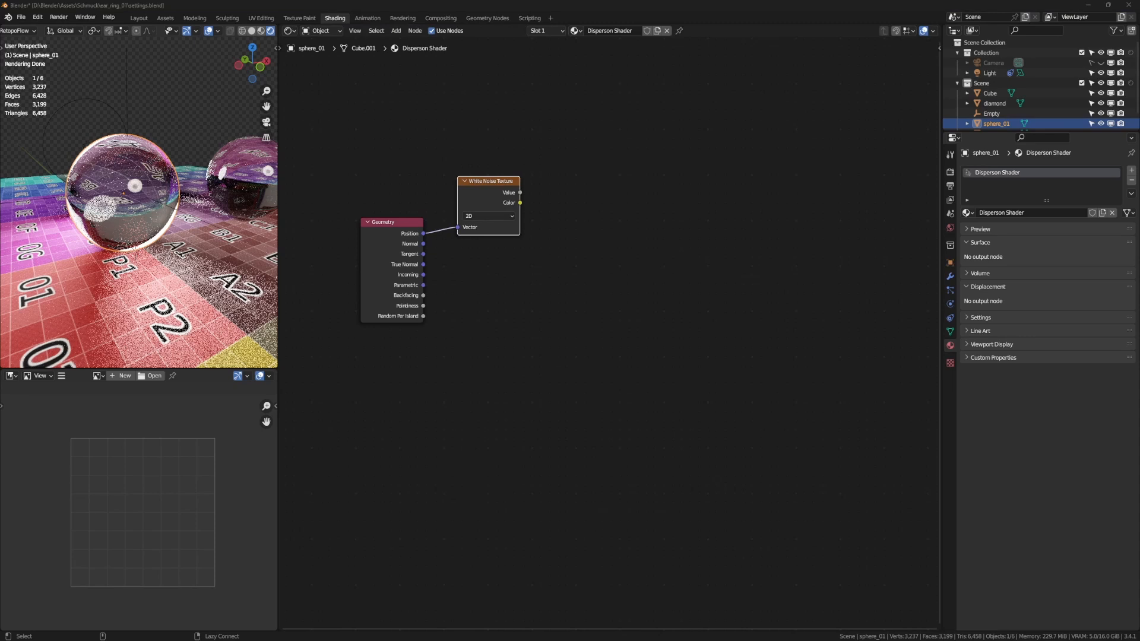
key(alt+Tab)
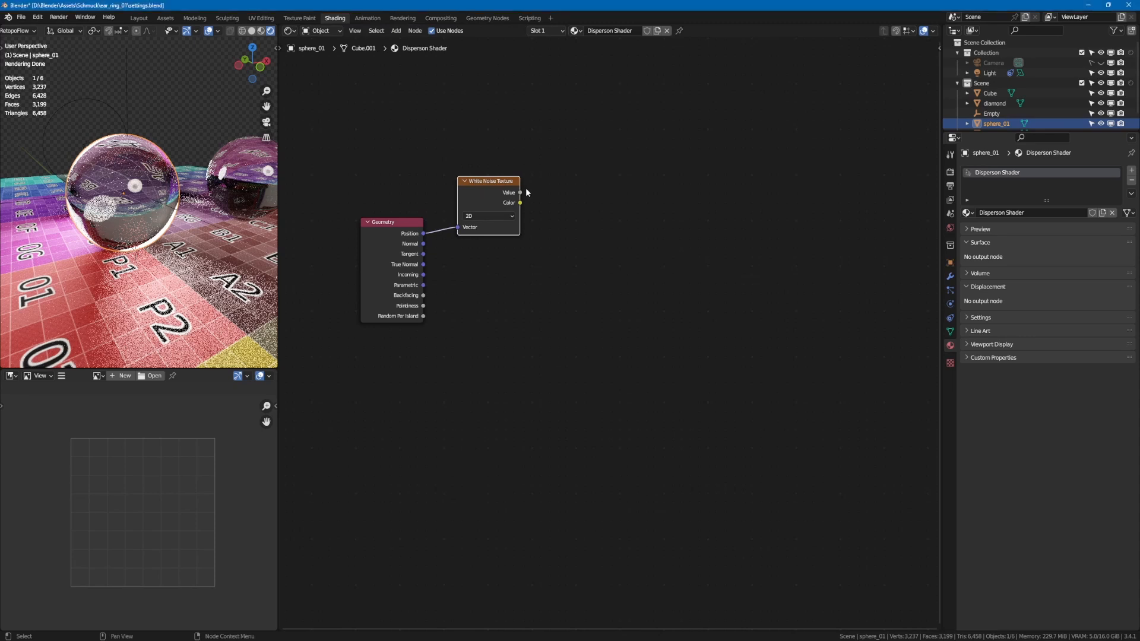
key(alt+Tab)
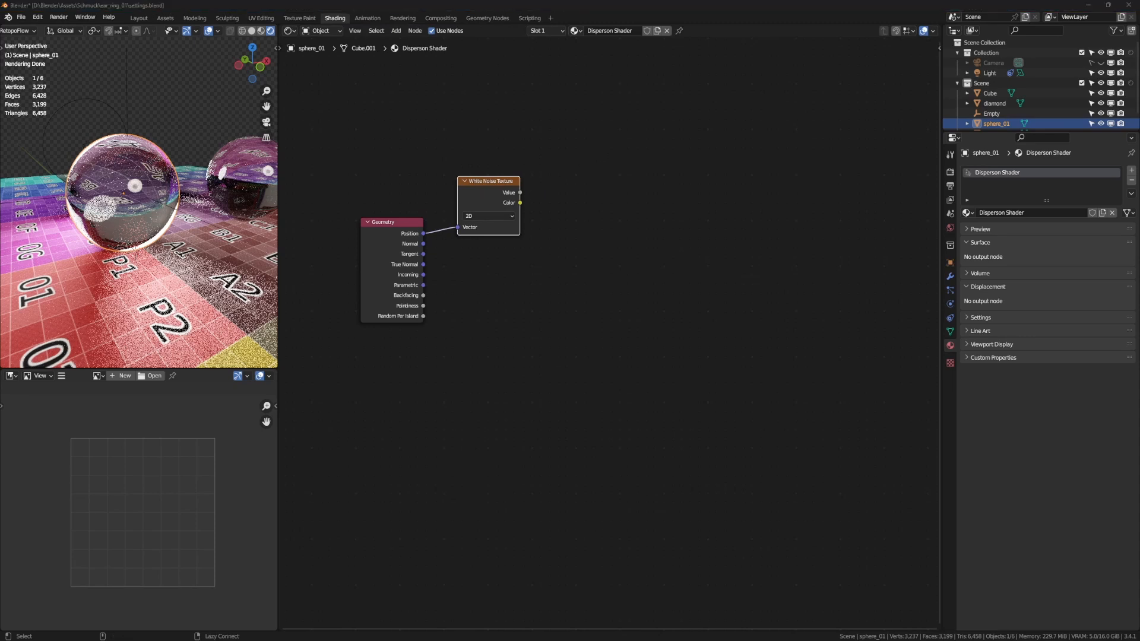
key(alt+Tab)
Add a ColorRamp node and connect the White Noise Texture's Value to its Fac input.
key(shift+a)
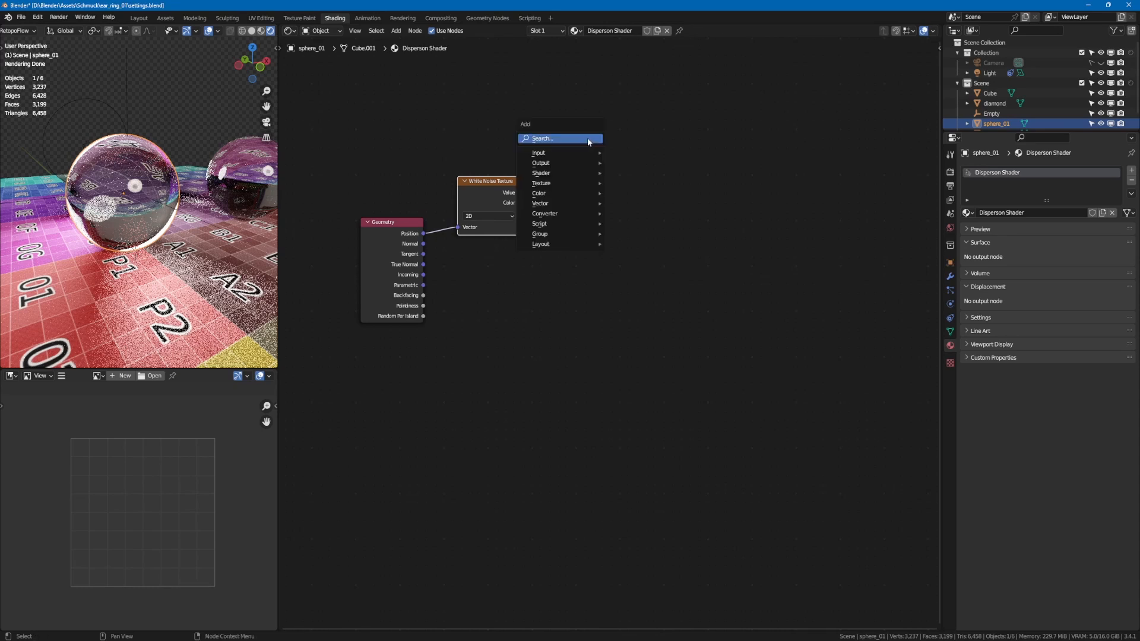
click(587, 140)
text(color)
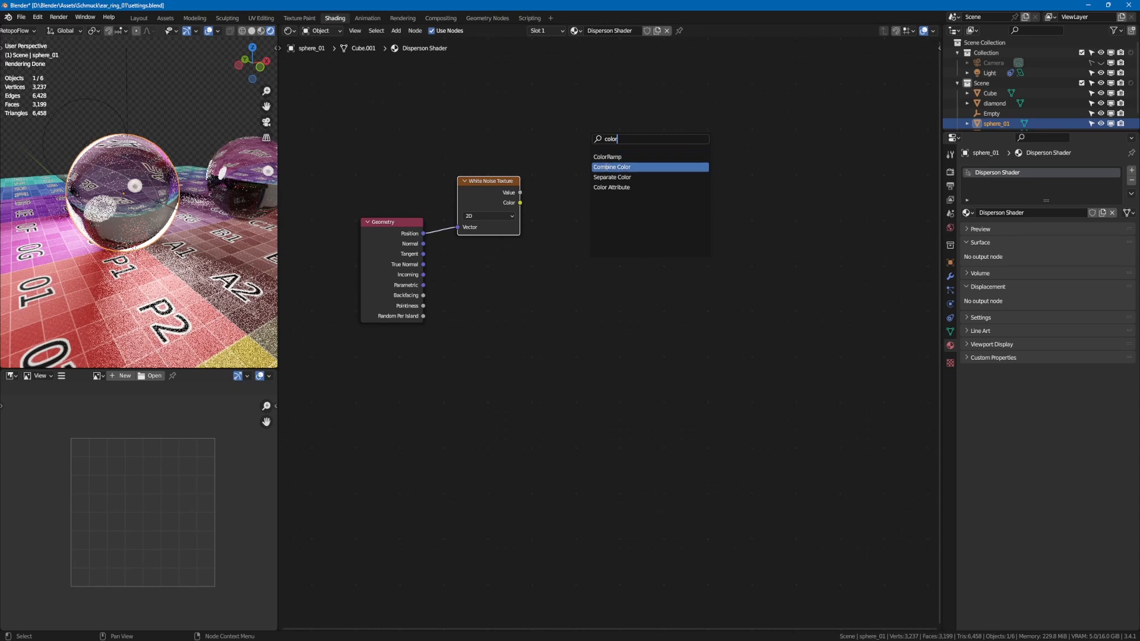
click(611, 157)
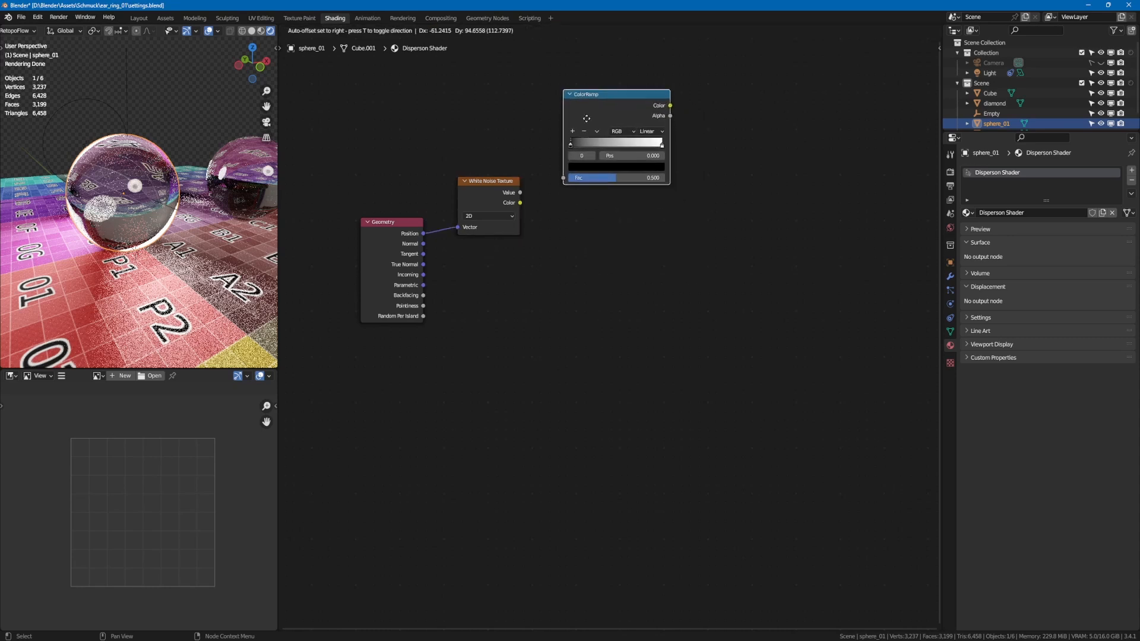
click(588, 117)
drag(521, 193, 563, 178)
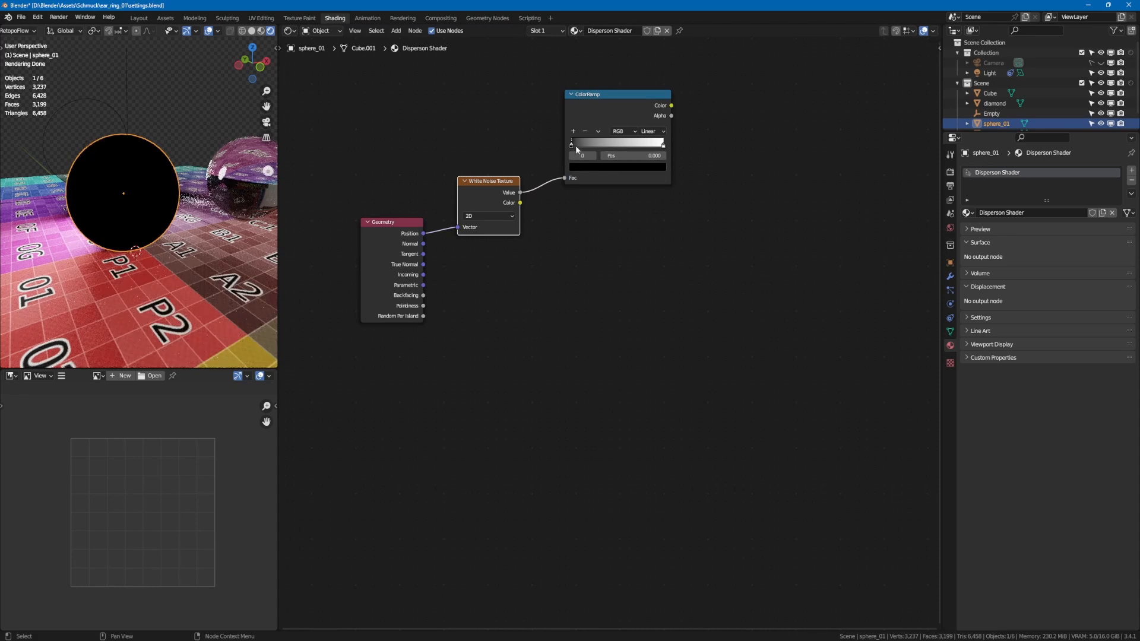
Change the ColorRamp's white end stop to black and add three more stops to the ramp.
click(664, 144)
click(652, 168)
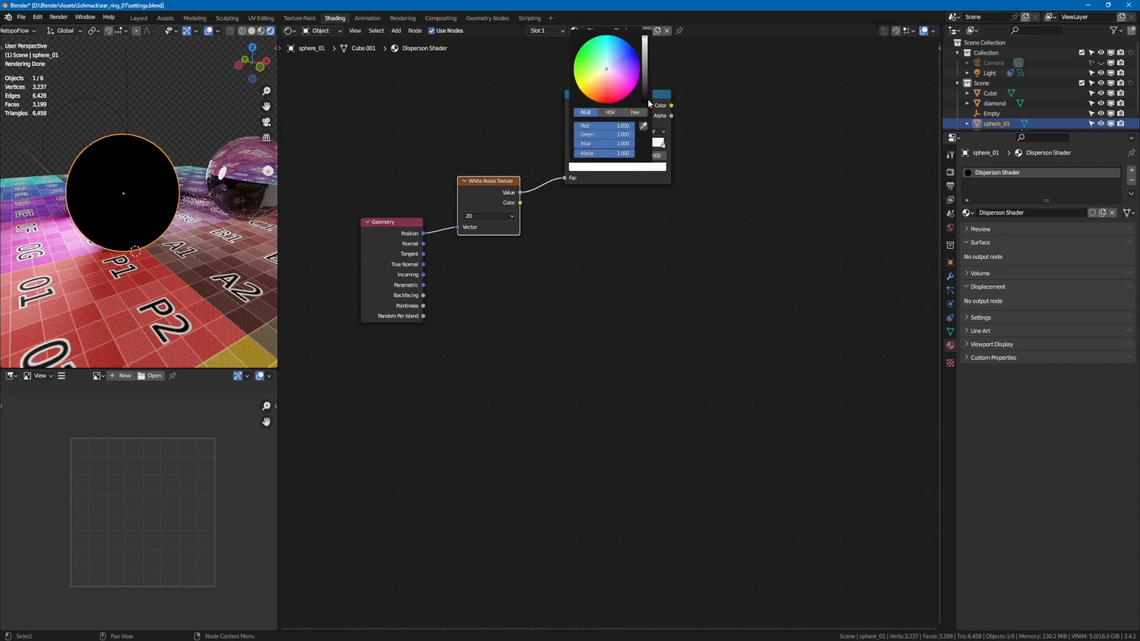
drag(646, 94, 645, 106)
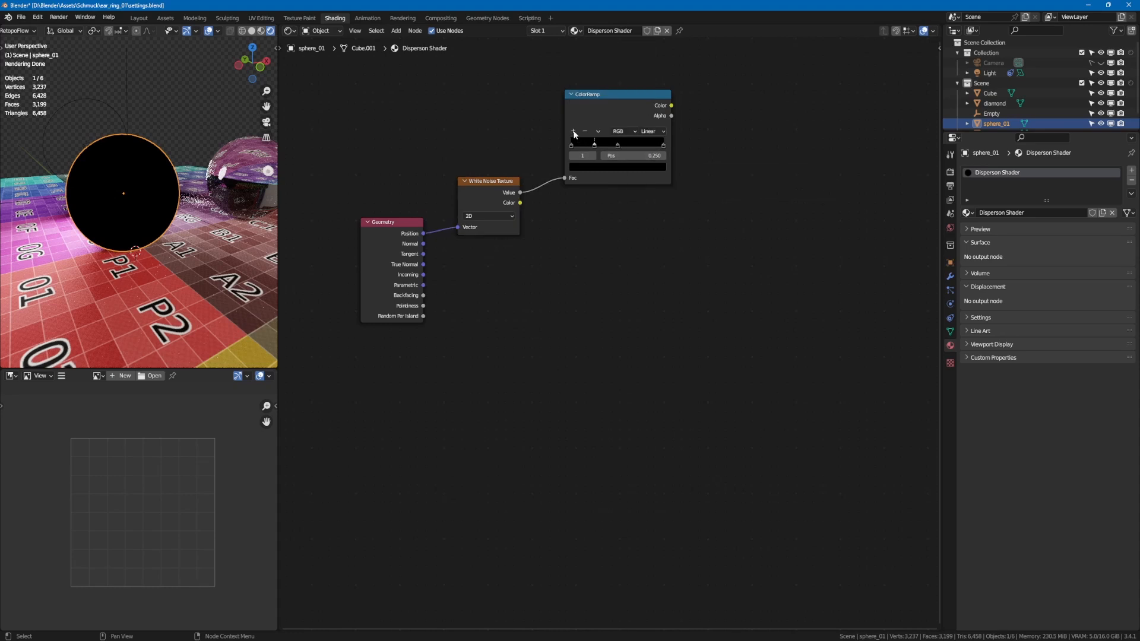
click(573, 131)
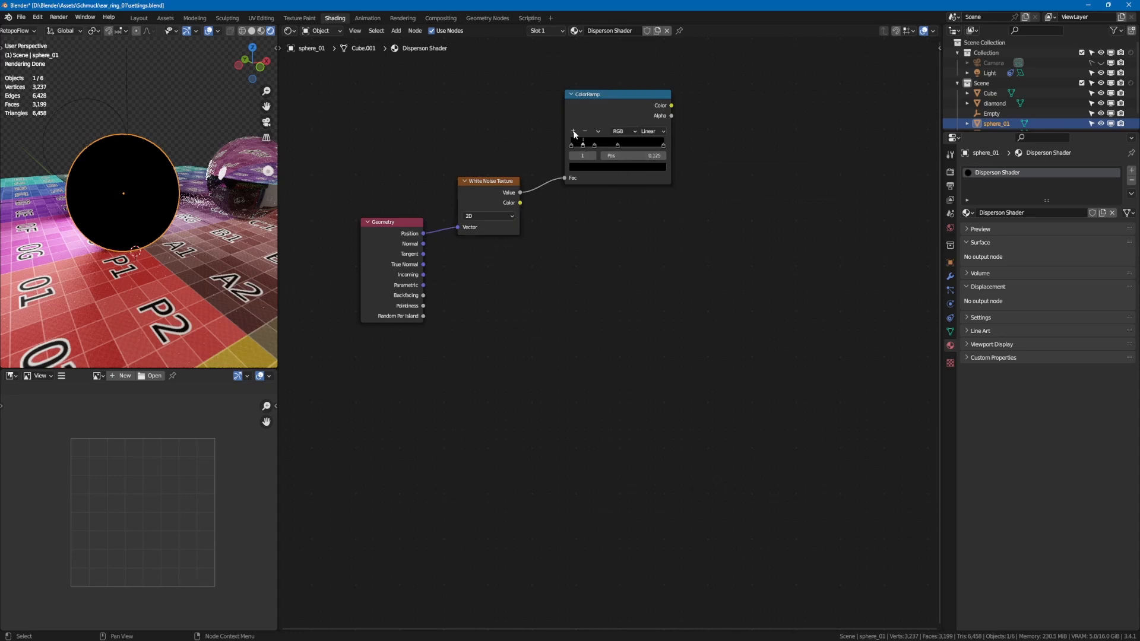
Move ColorRamp stop 3 to position 0.75 and set its red value to 4.
click(617, 145)
click(621, 155)
text(.75)
key(Return)
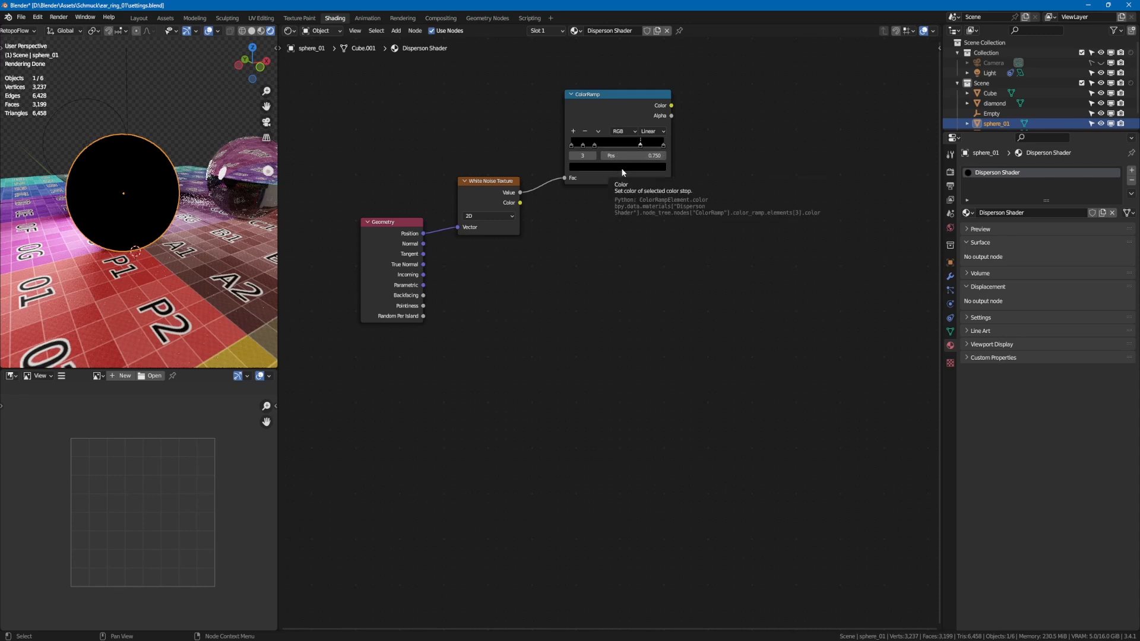
click(622, 168)
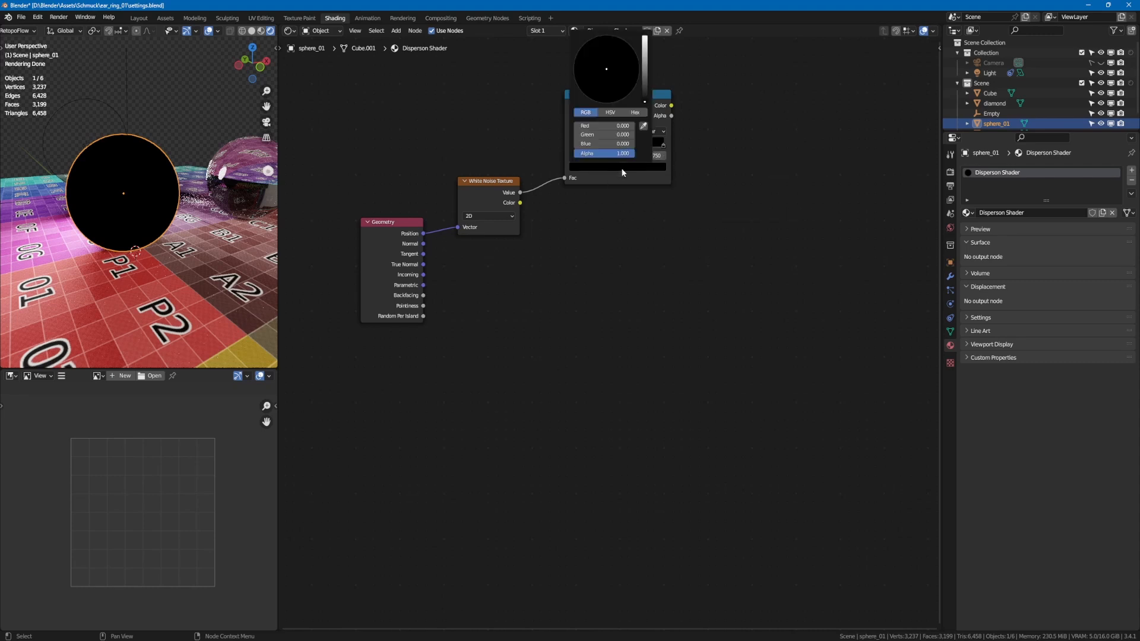
click(593, 126)
text(4)
key(Return)
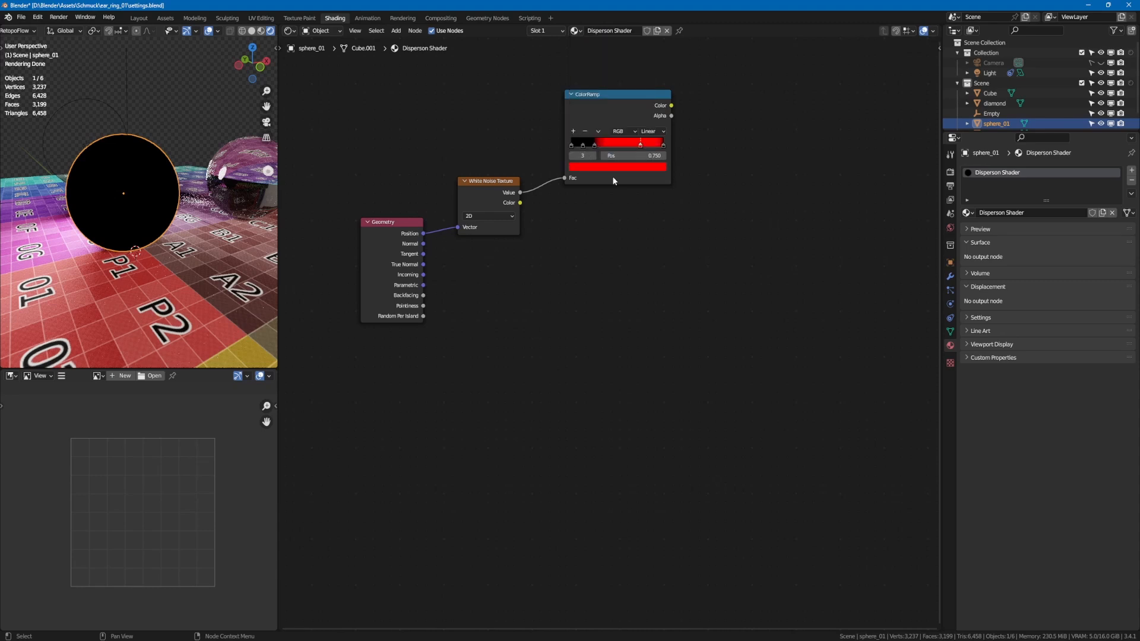
Move ColorRamp stop 2 to position 0.5 and set its green value to 4.
click(594, 145)
click(636, 156)
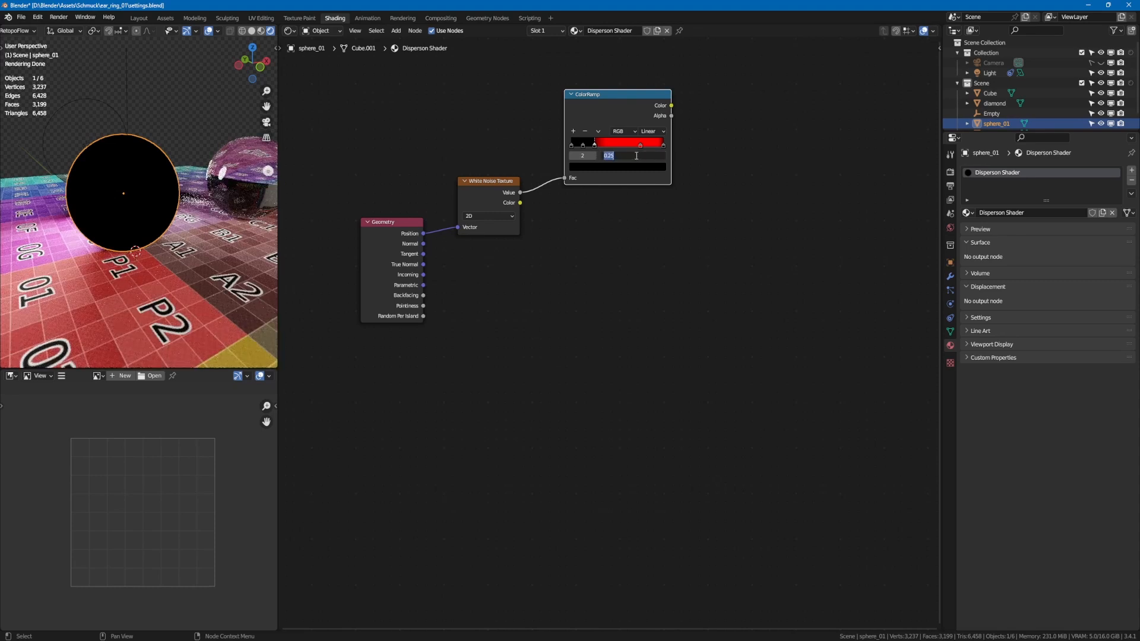
text(0.5)
key(Return)
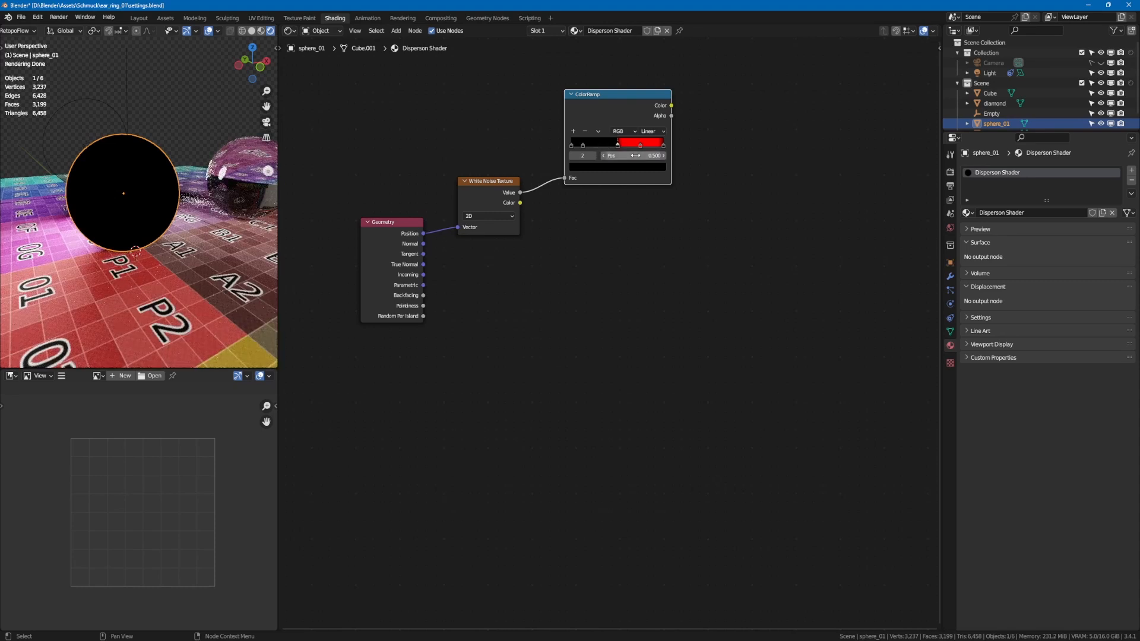
click(626, 166)
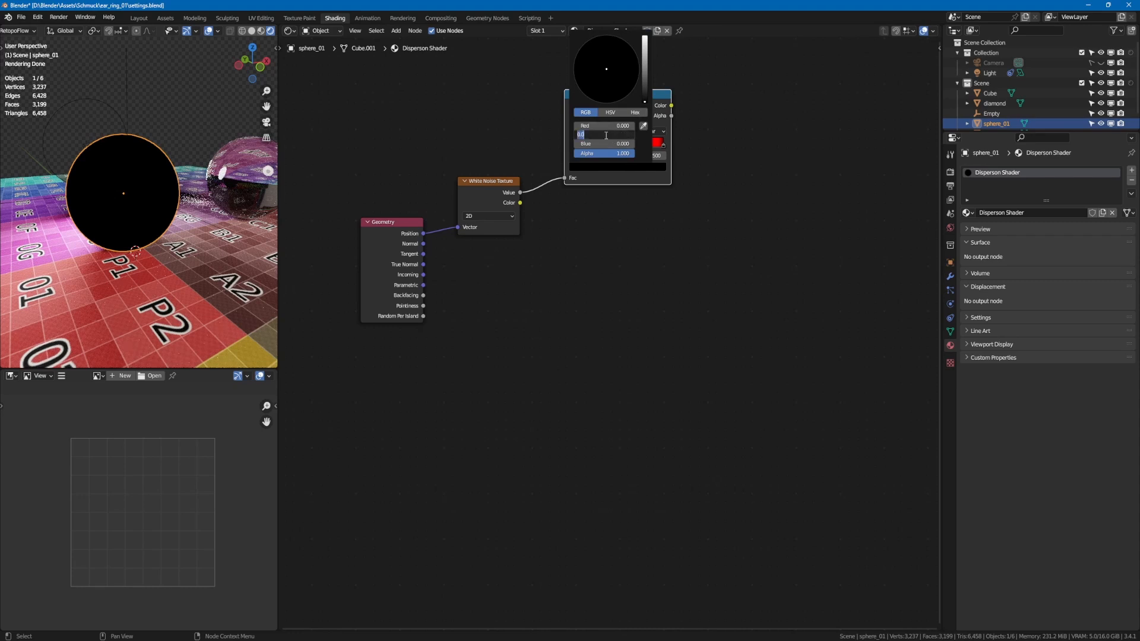
text(4)
key(Return)
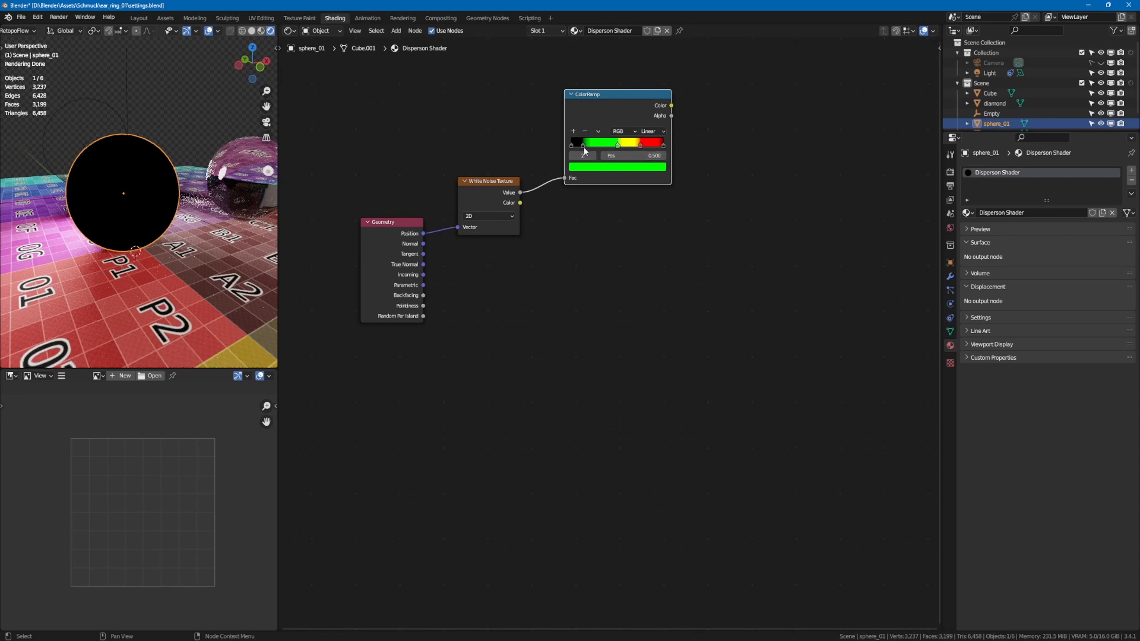
Move ColorRamp stop 1 to position 0.25 and set its blue value to 4.
click(582, 145)
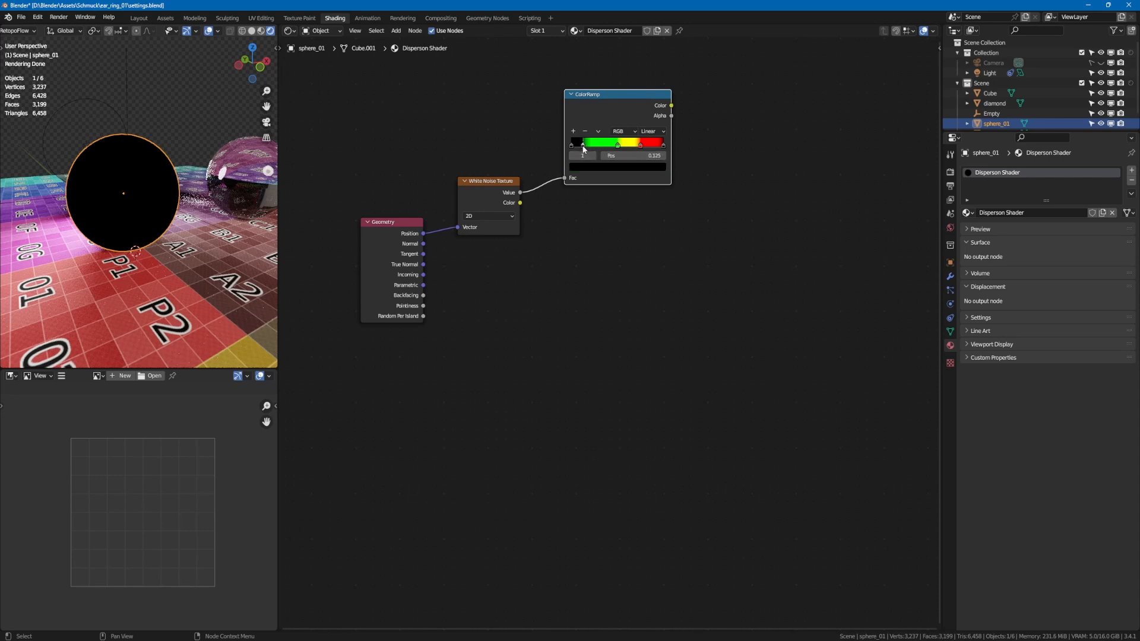
click(650, 160)
text(0.25)
key(Return)
click(614, 165)
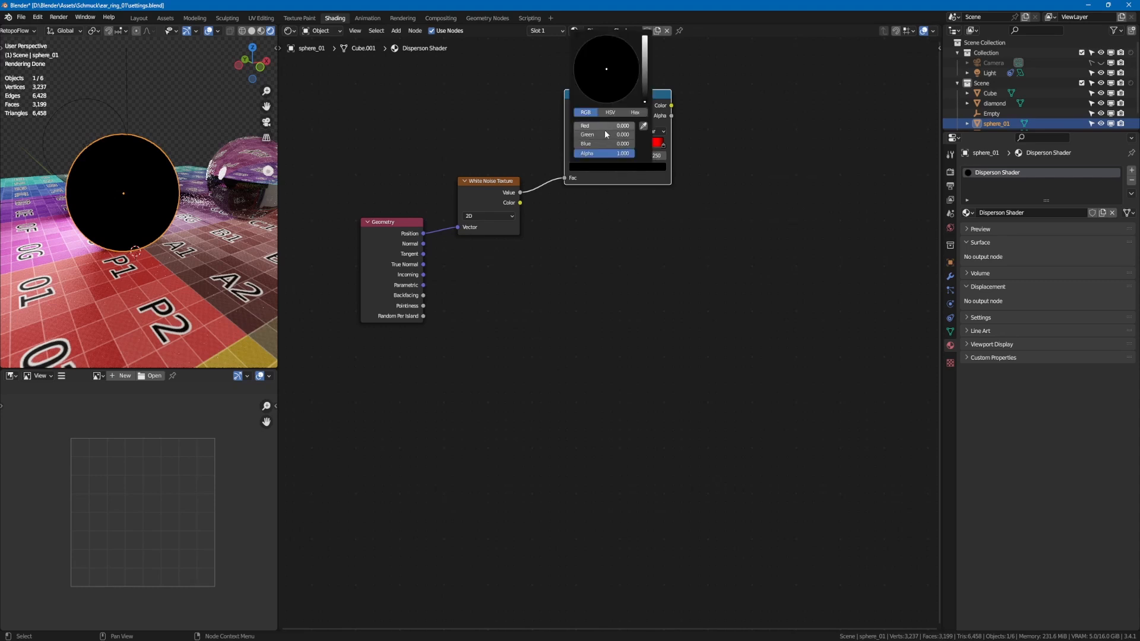
click(595, 143)
text(4)
key(Return)
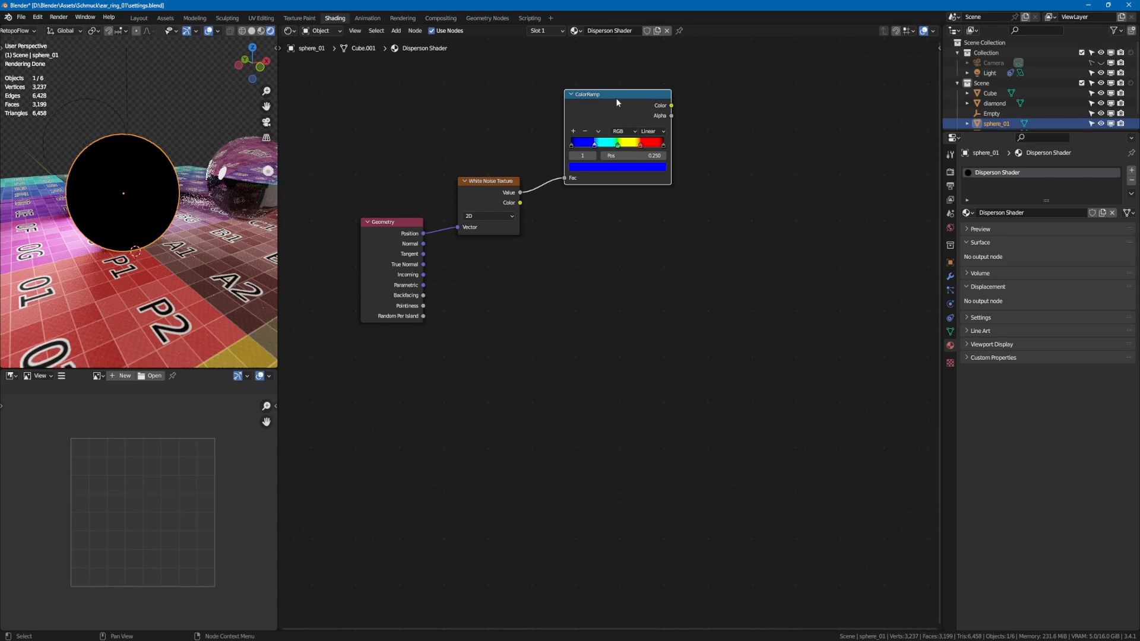
Reposition the ColorRamp node higher and add a Mix node set to Multiply with the ColorRamp's Color output feeding input A.
mouse_move(619, 100)
mouse_down()
mouse_move(633, 93)
mouse_move(623, 79)
mouse_up()
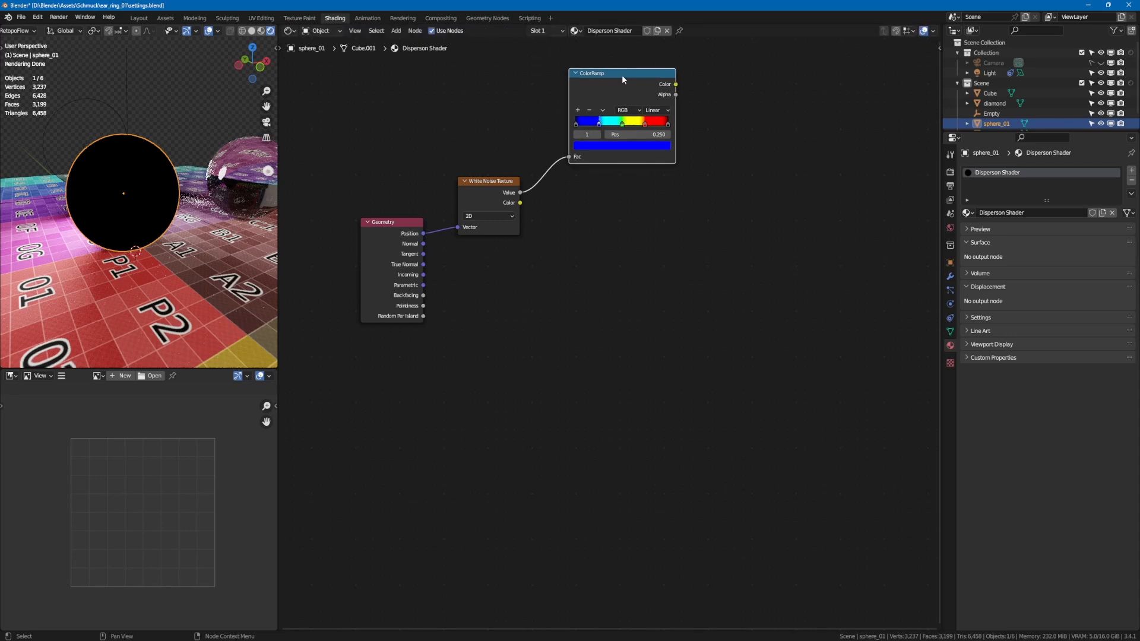
key(shift)
shift+click(622, 75)
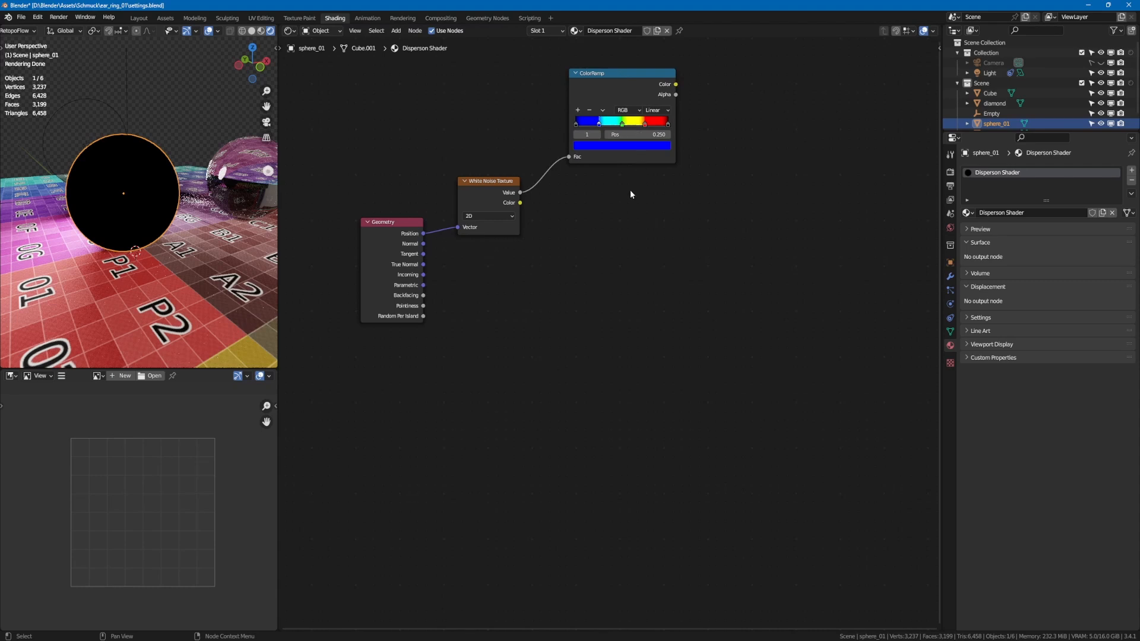
scroll(629, 191, down, 2)
middle_drag(622, 202, 555, 229)
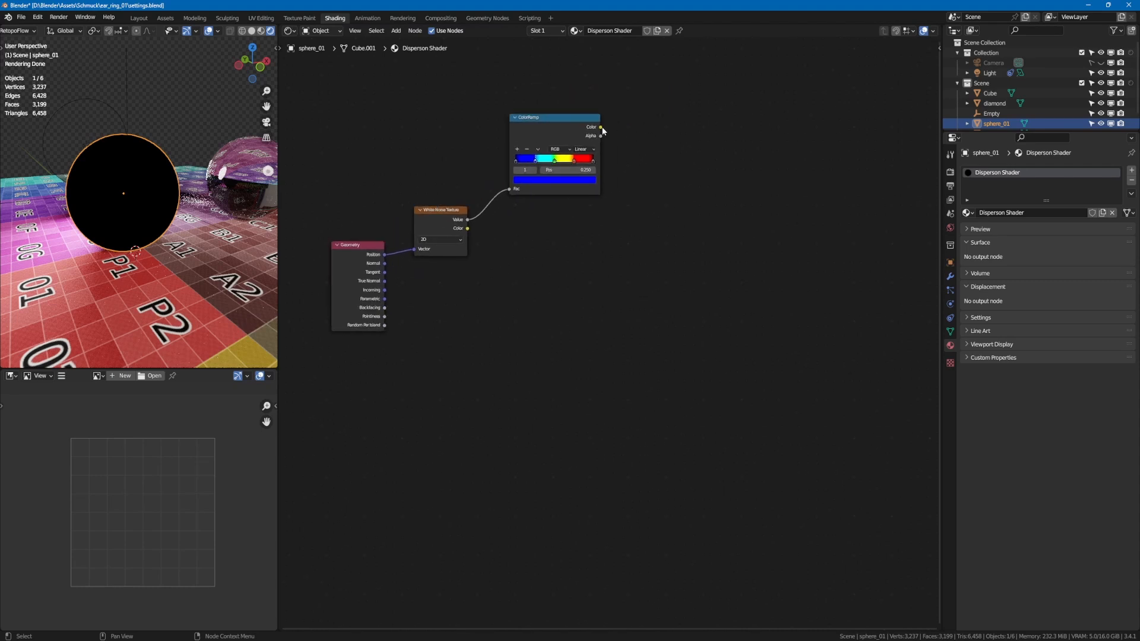
drag(601, 127, 681, 236)
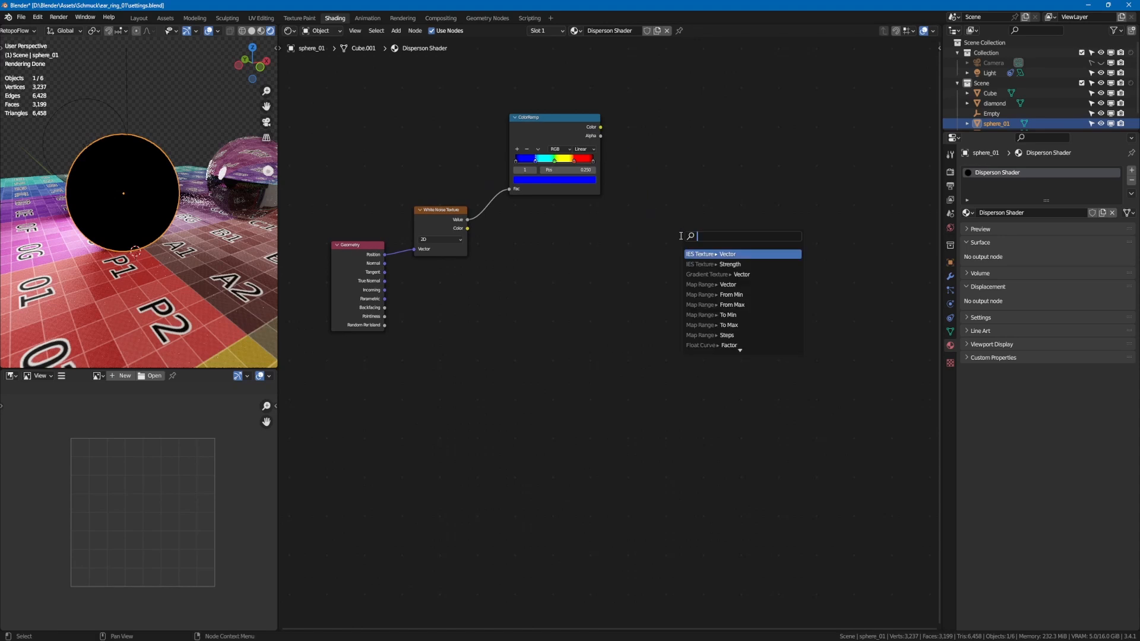
text(mul)
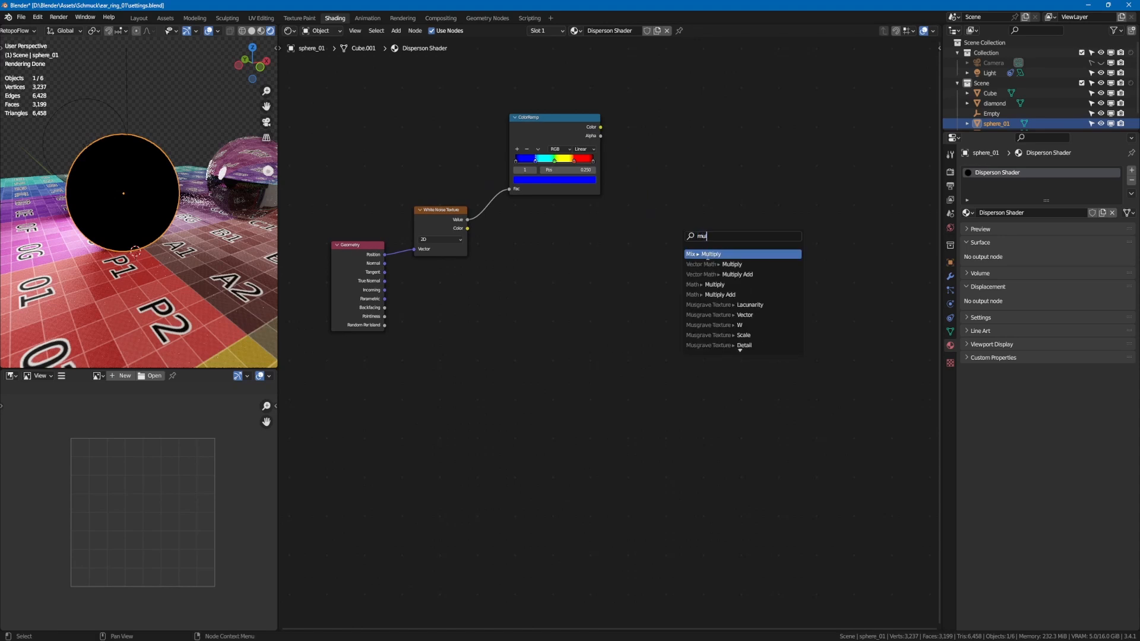
key(Return)
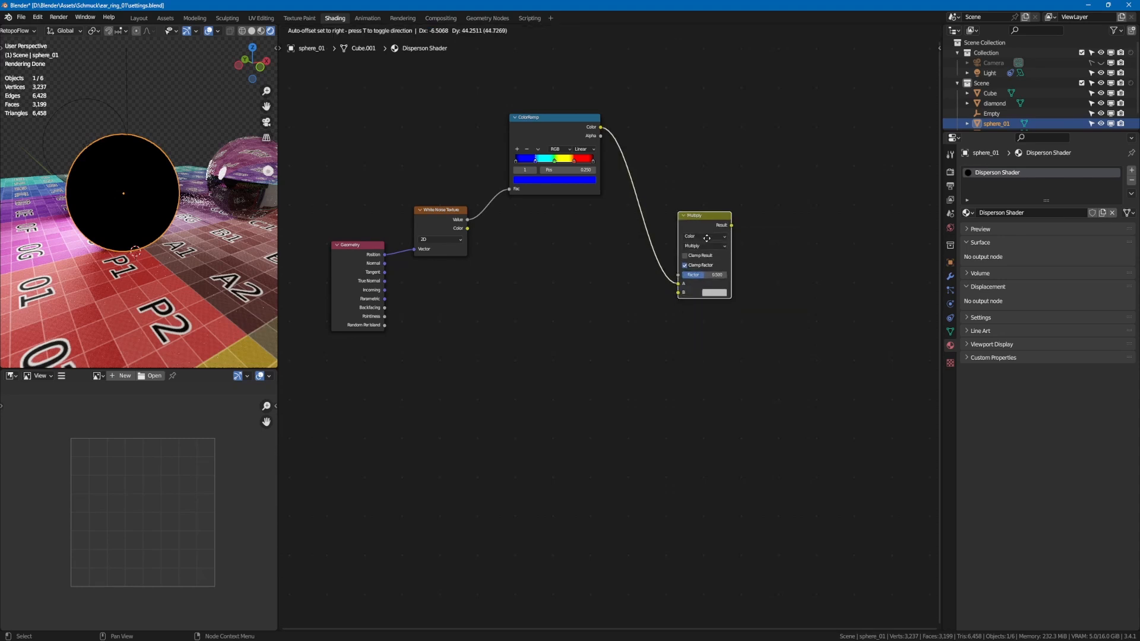
click(717, 235)
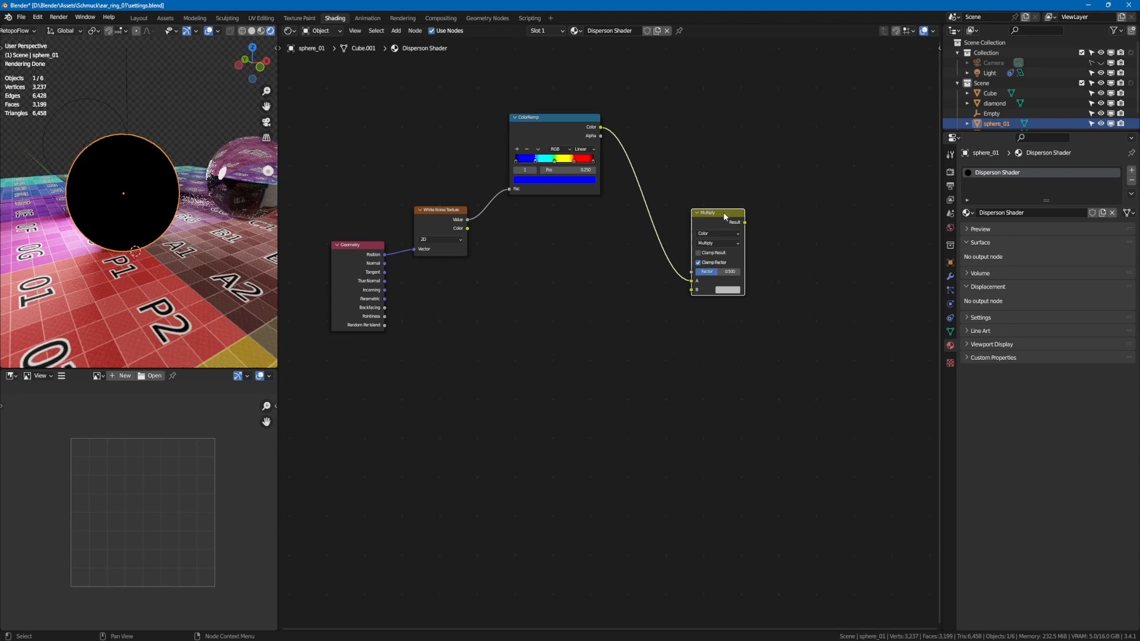
drag(724, 216, 725, 211)
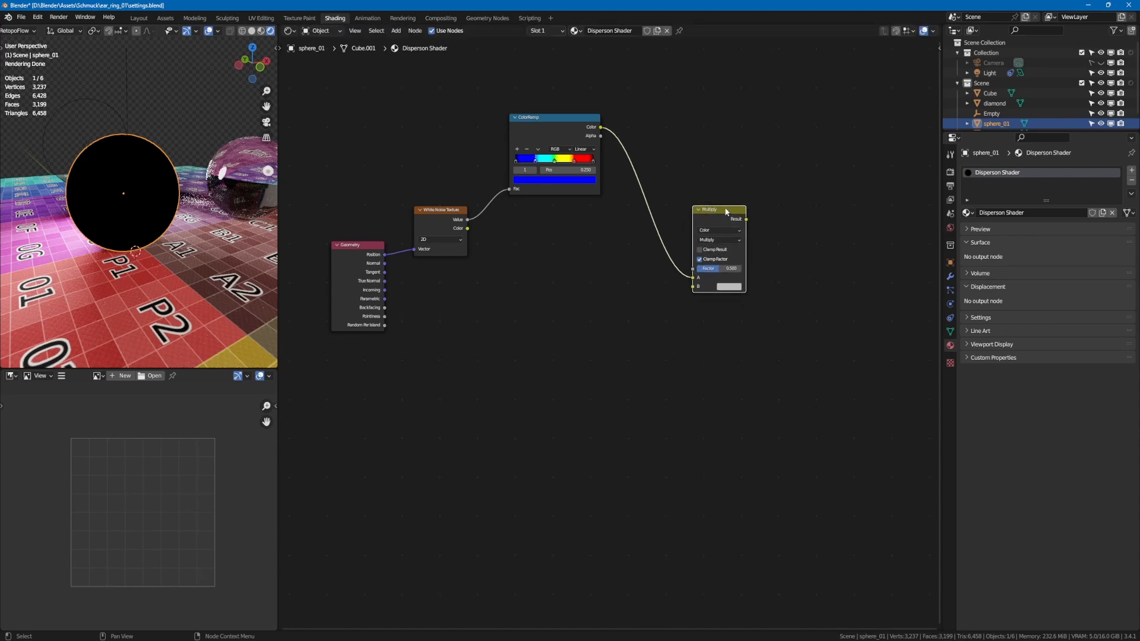
Add an RGB node set to white below the ColorRamp and connect its Color output to the Multiply node's B input.
key(alt+Tab)
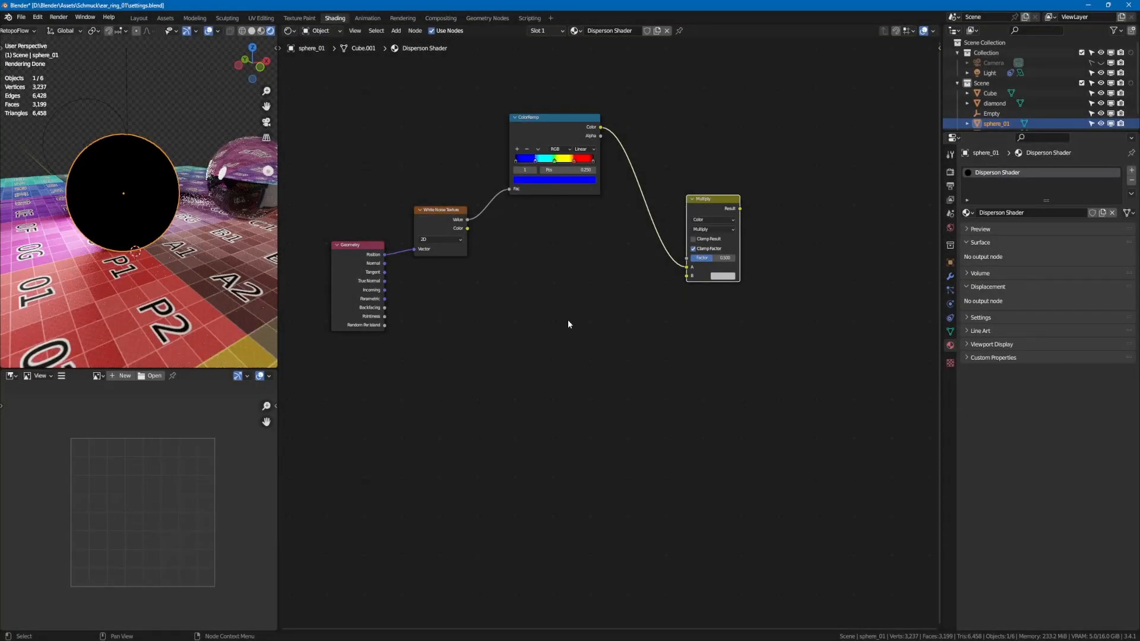
click(568, 324)
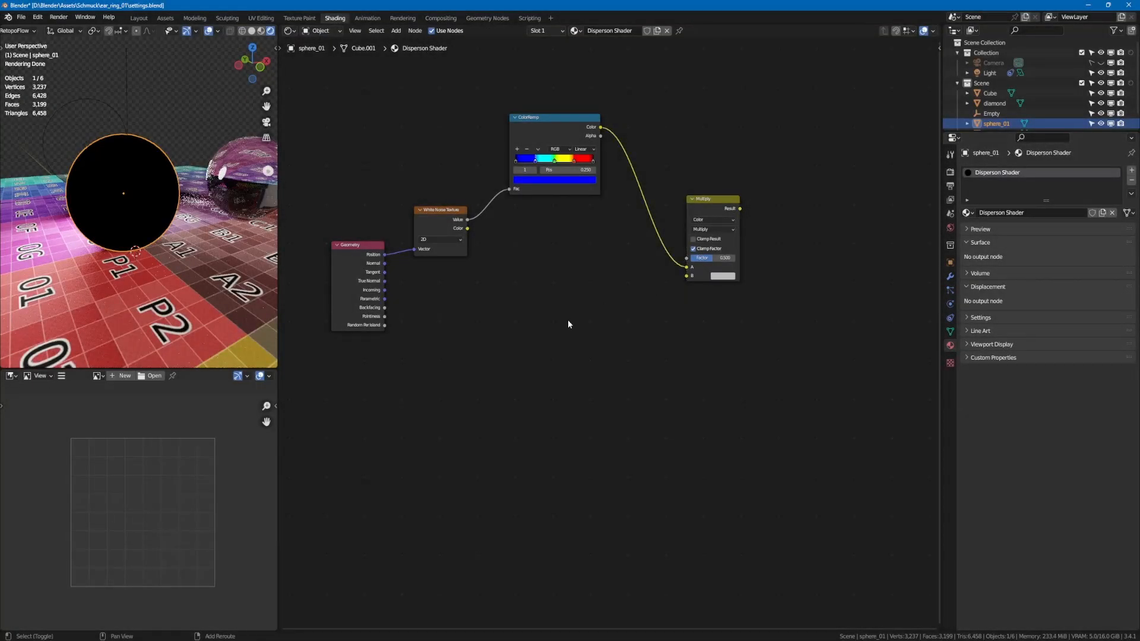
key(shift+a)
click(568, 322)
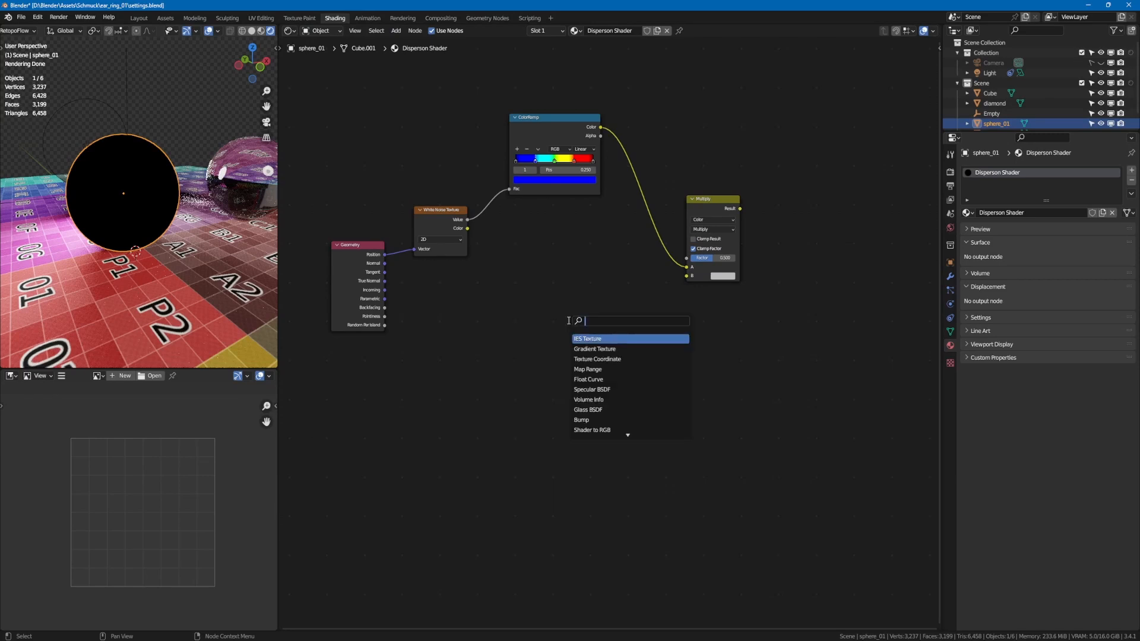
text(rgb)
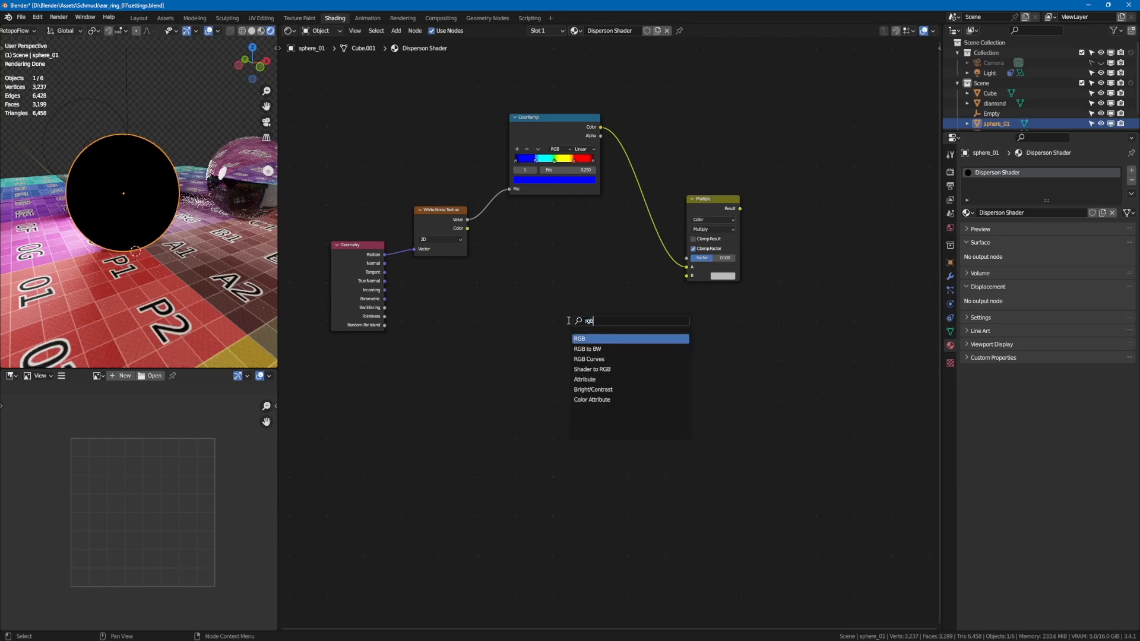
key(Return)
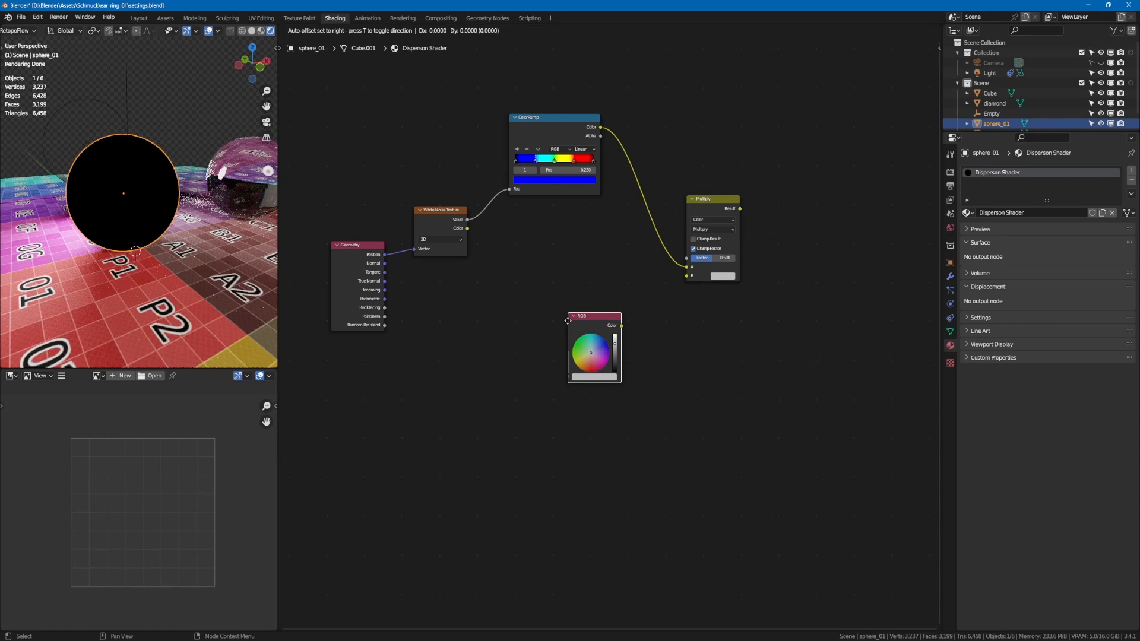
click(561, 307)
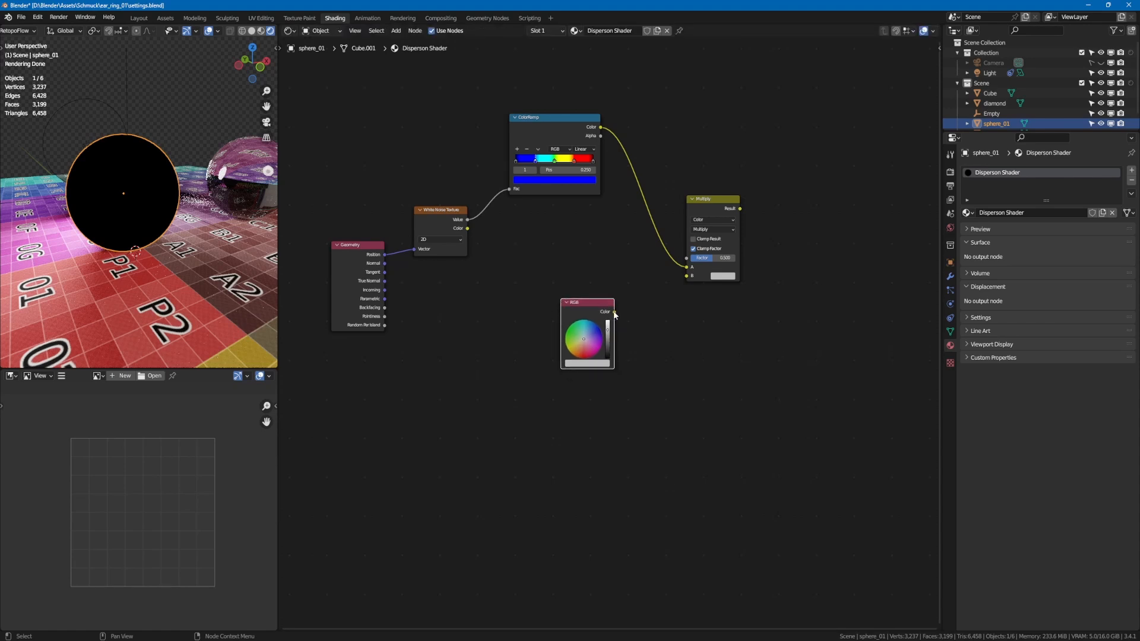
drag(614, 312, 687, 276)
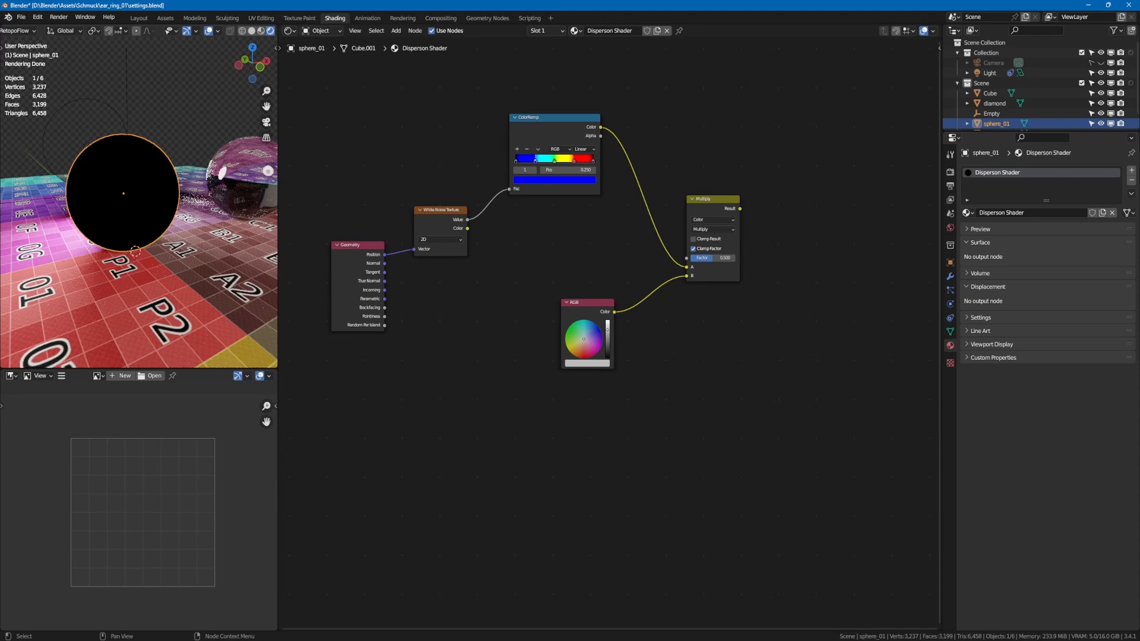
drag(609, 333, 608, 322)
click(596, 365)
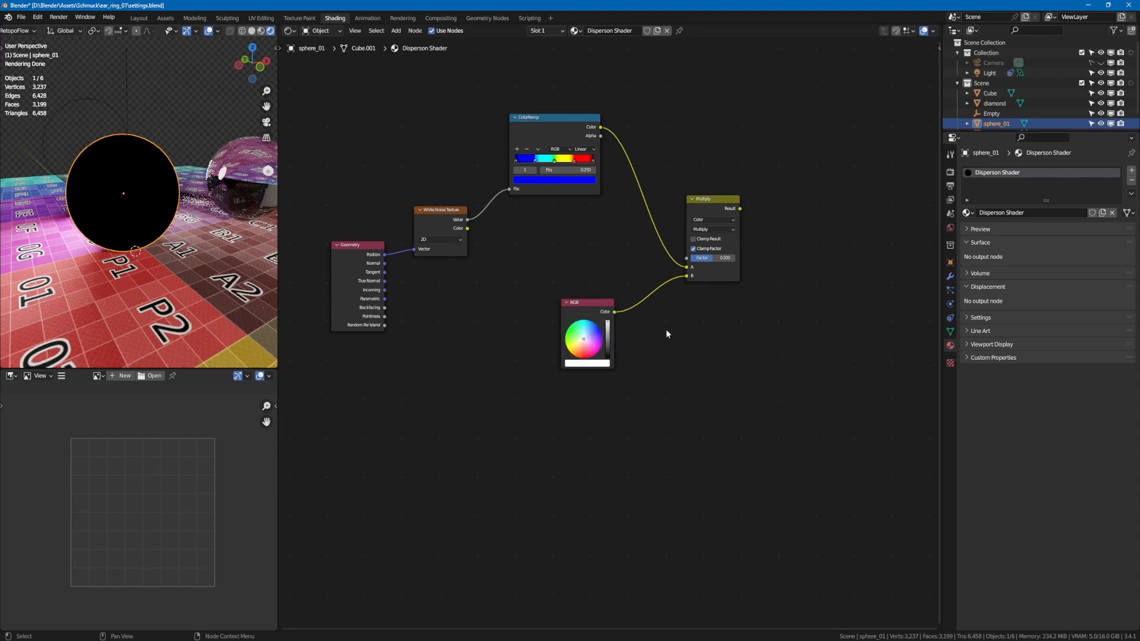
Add a Refraction BSDF node with the Multiply node's Result feeding its Color input.
middle_drag(666, 332, 671, 331)
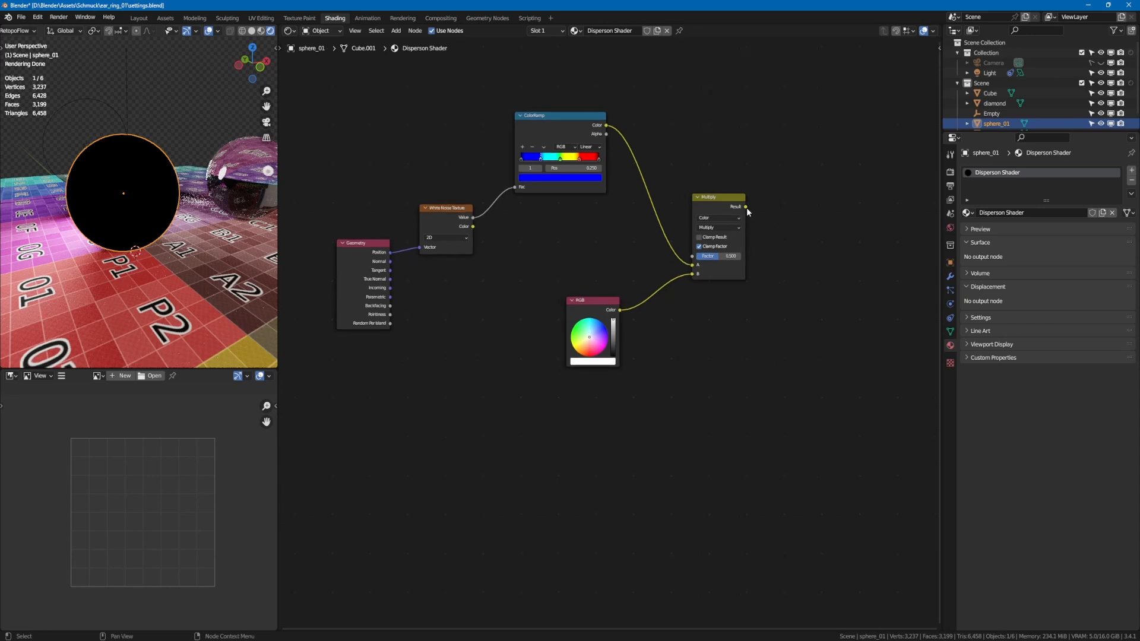
drag(745, 206, 811, 256)
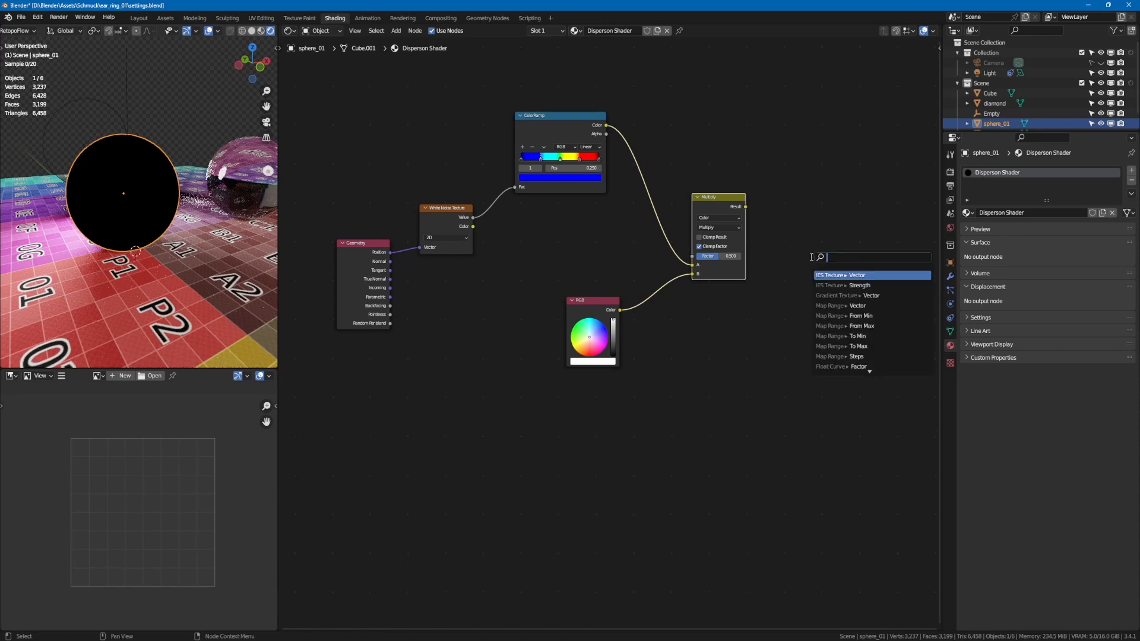
text(refr)
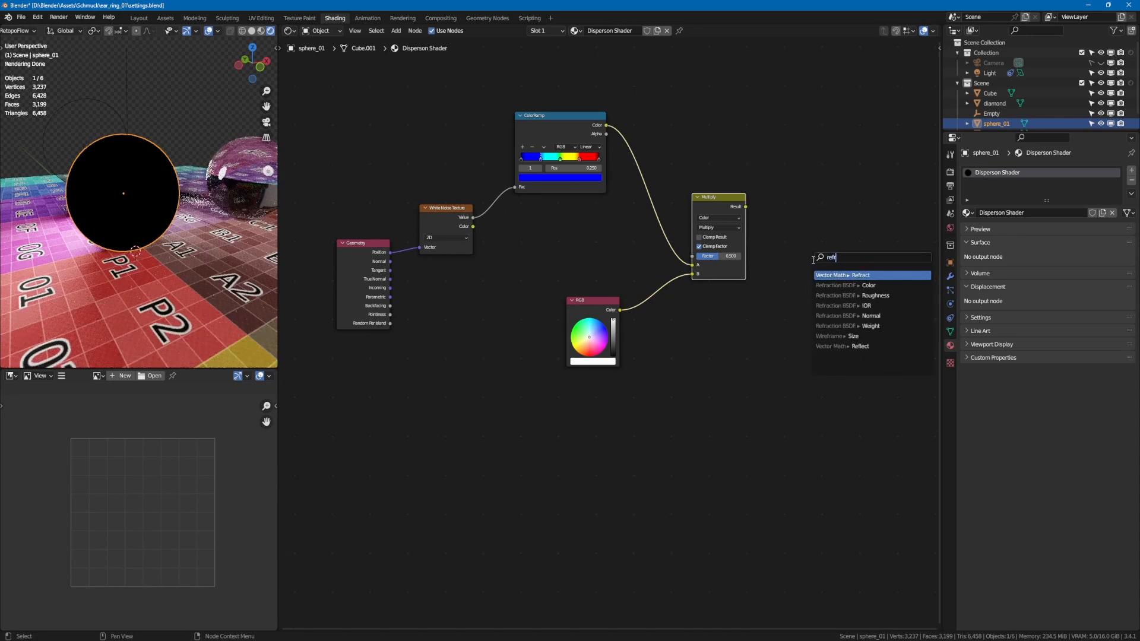
click(834, 286)
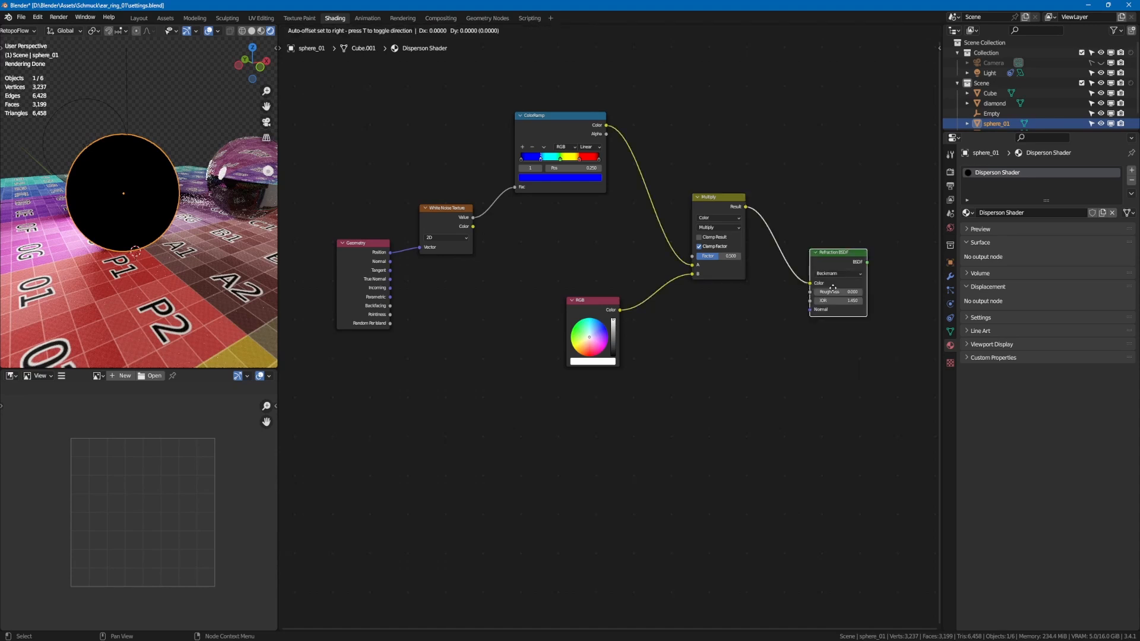
click(838, 277)
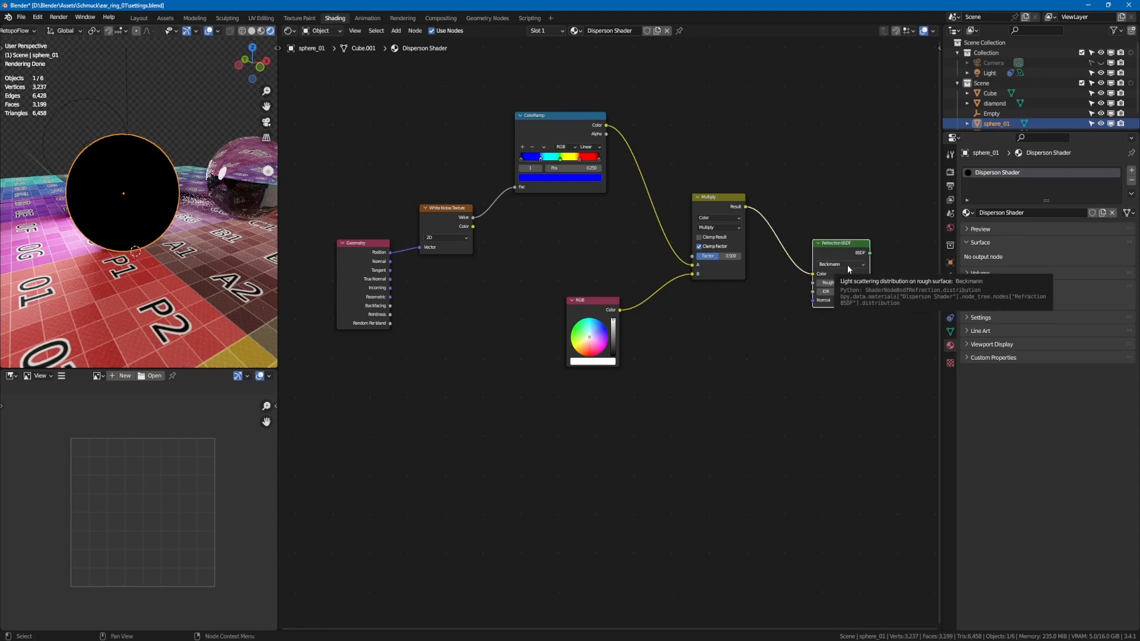
Add a Value node feeding the Refraction BSDF's Roughness input, label it "Roughness" and place it below the Multiply node.
drag(840, 243, 749, 318)
text(valu)
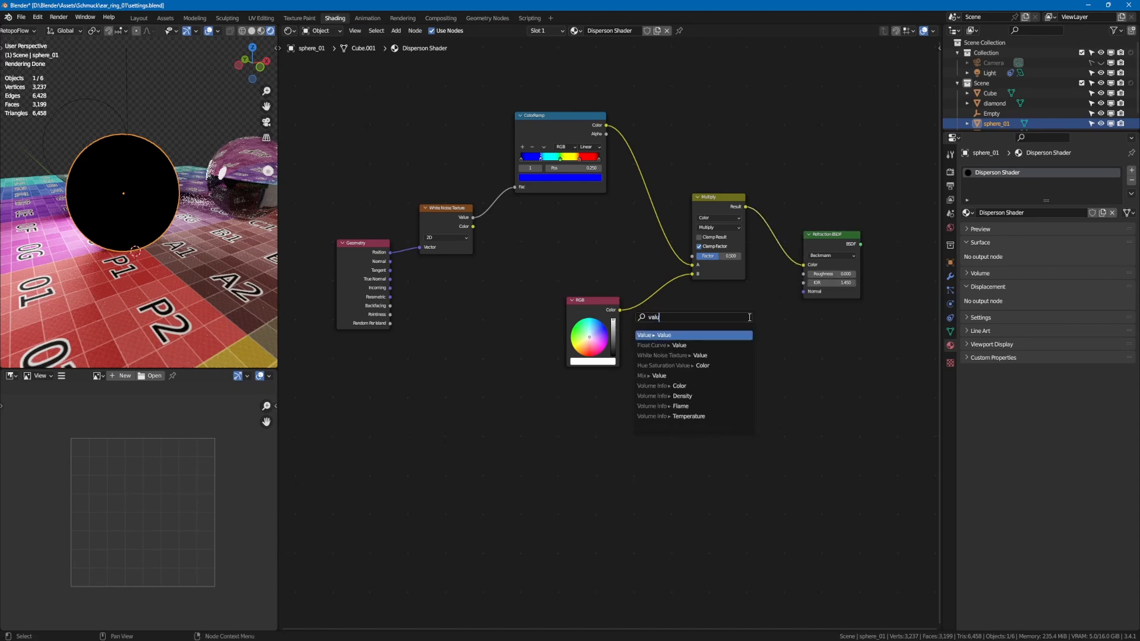
key(Return)
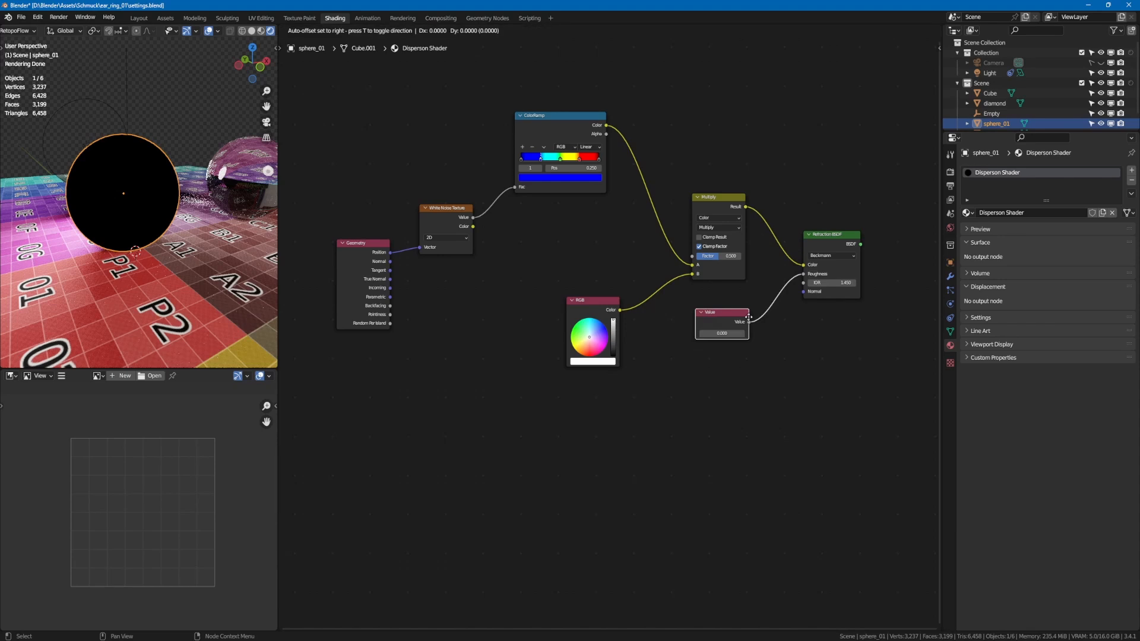
click(747, 319)
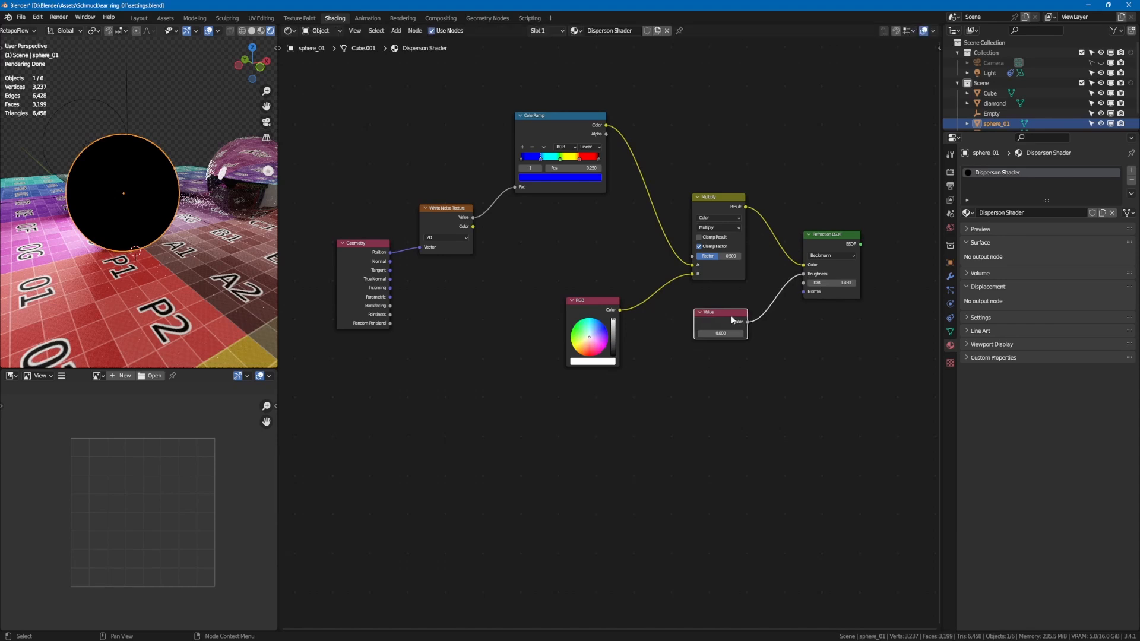
right_click(708, 313)
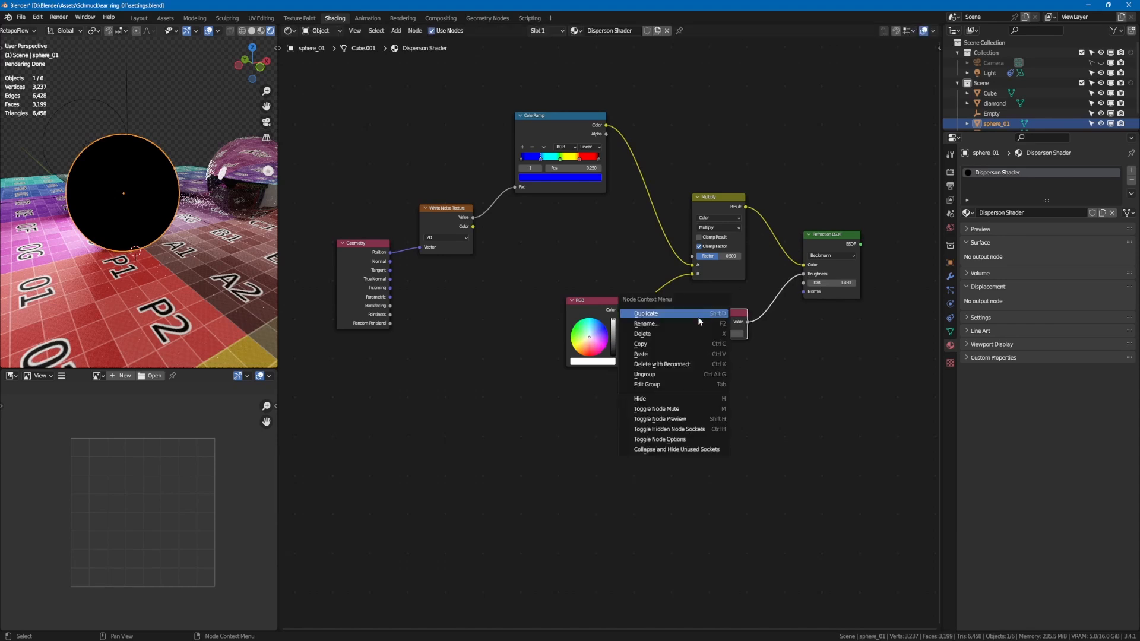
click(730, 343)
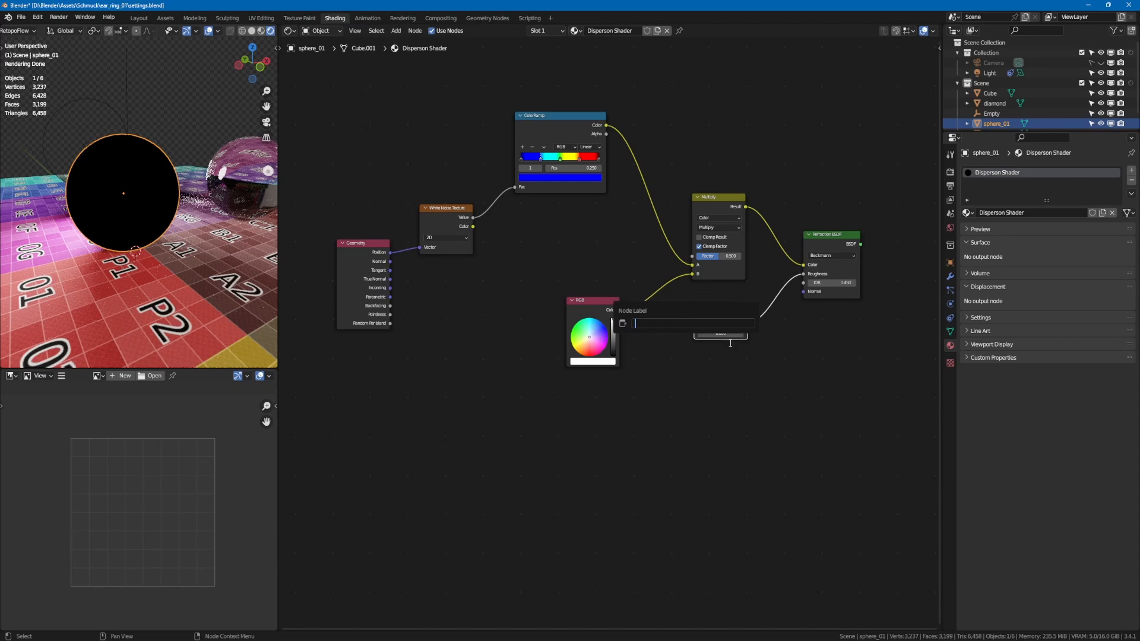
text(Roughness)
key(Return)
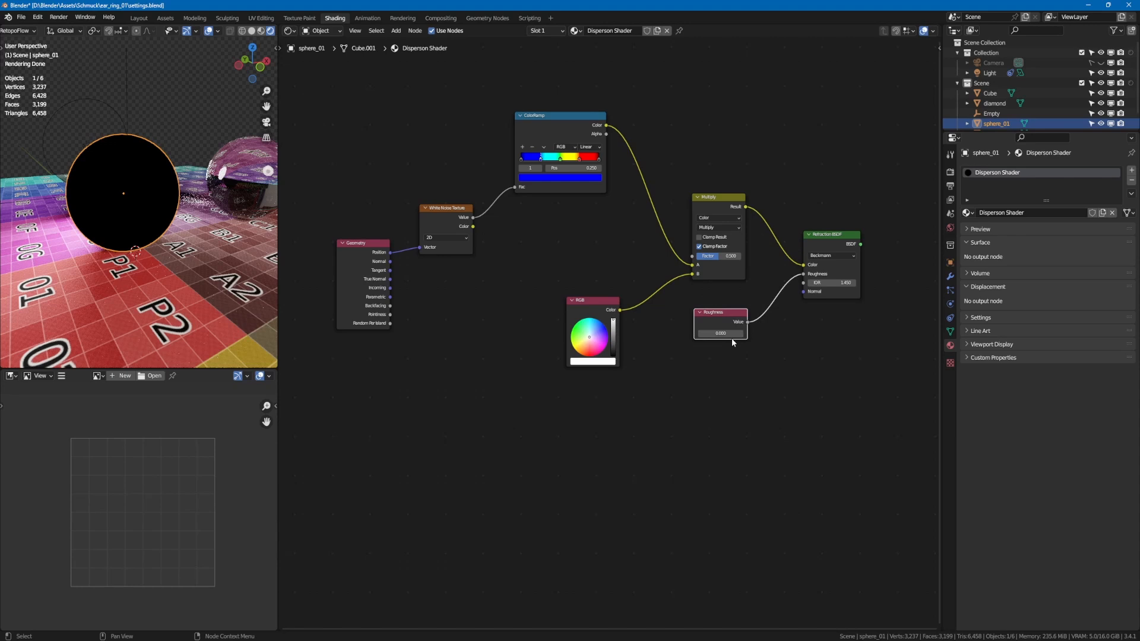
drag(717, 315, 712, 301)
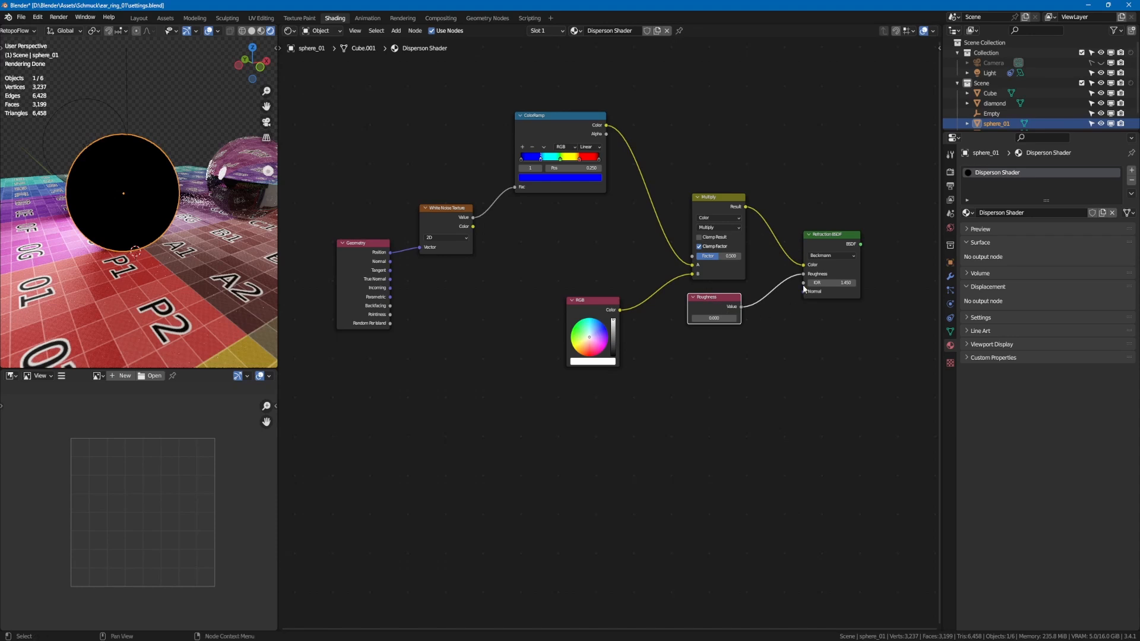
Add a second Value node feeding the Refraction BSDF's IOR input and label it "IOR".
drag(803, 291, 708, 377)
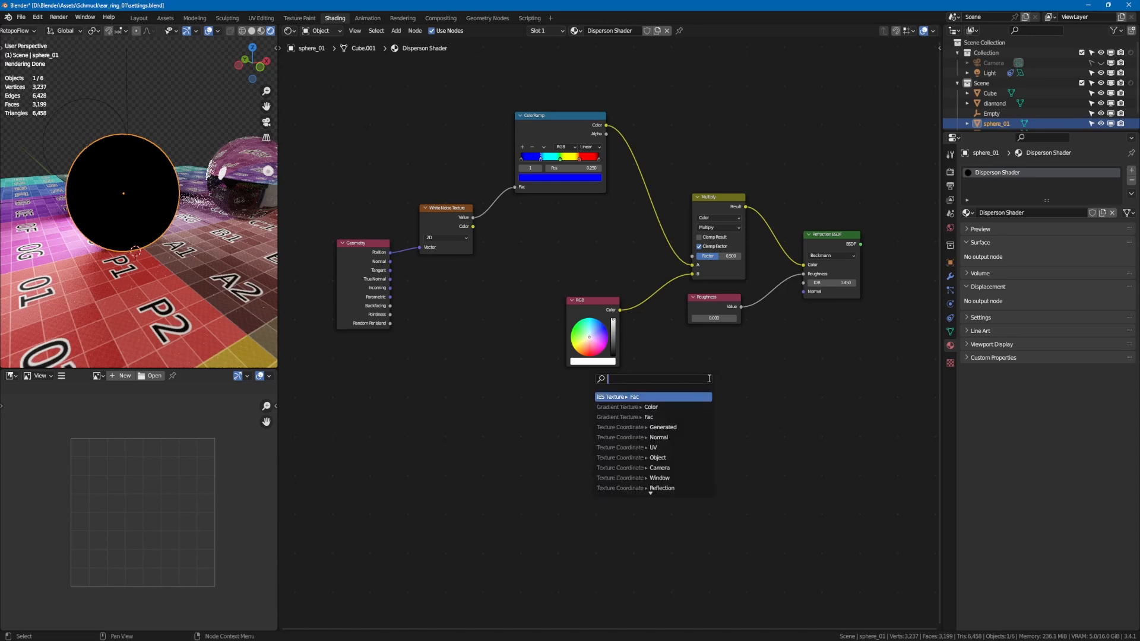
text(value)
key(Return)
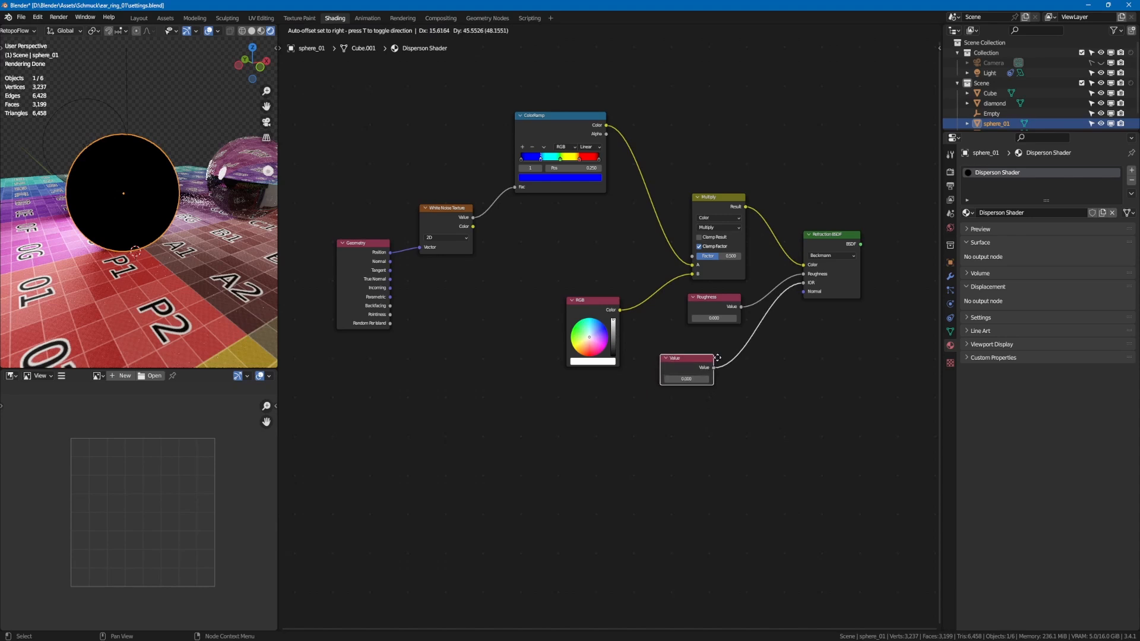
click(739, 340)
right_click(716, 341)
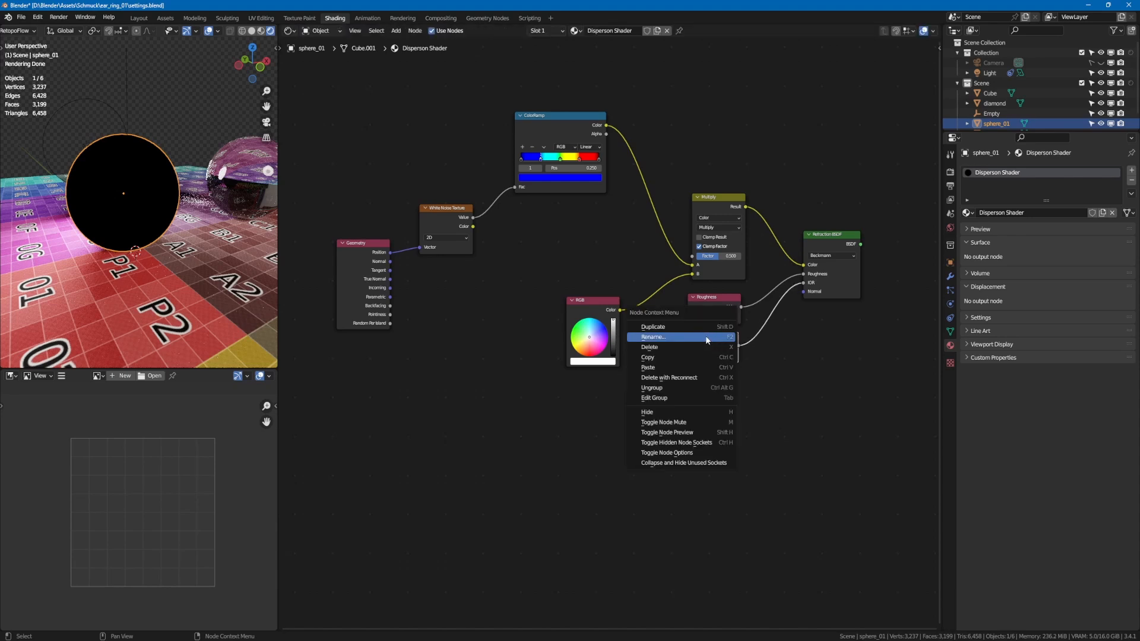
click(705, 336)
text(IOR)
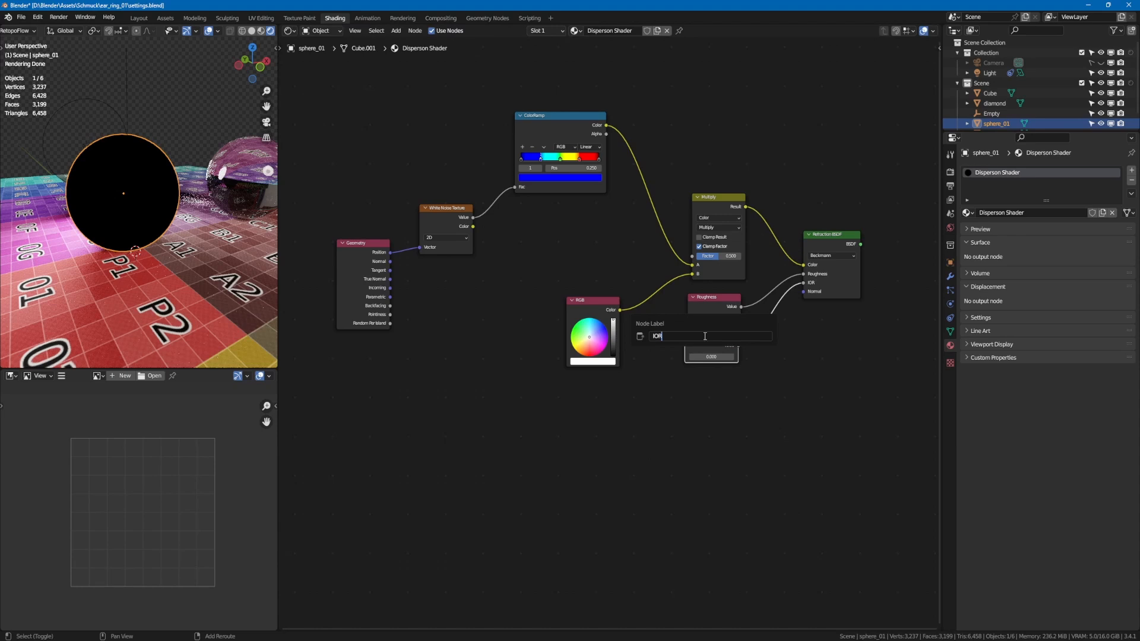
key(Return)
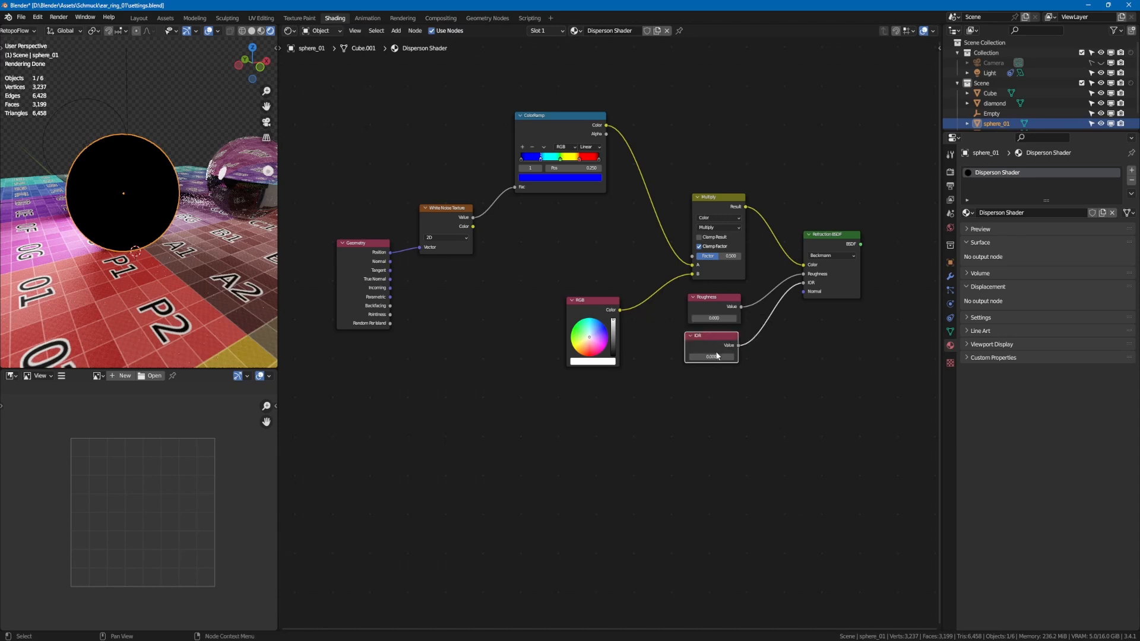
Set the IOR value node to 1.45 and adjust its position below the Roughness node.
click(716, 357)
text(1.45)
key(Return)
drag(709, 337, 714, 347)
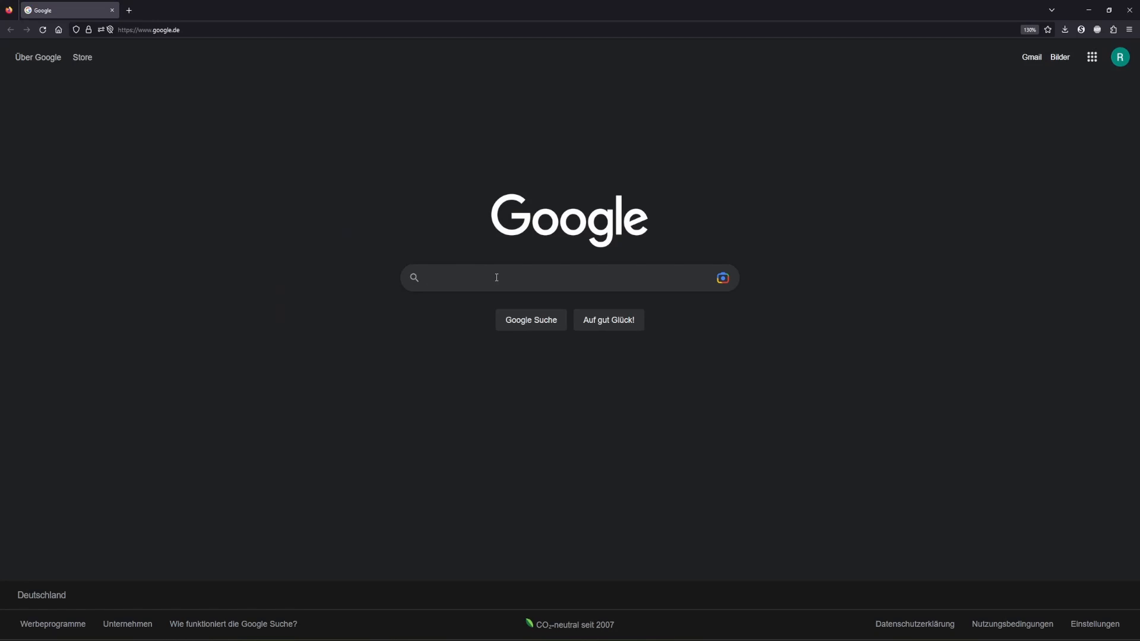
In the web browser, search Google for "IOR glass" and open the Pixel and Poly Index of Refraction list.
text(IOR glas)
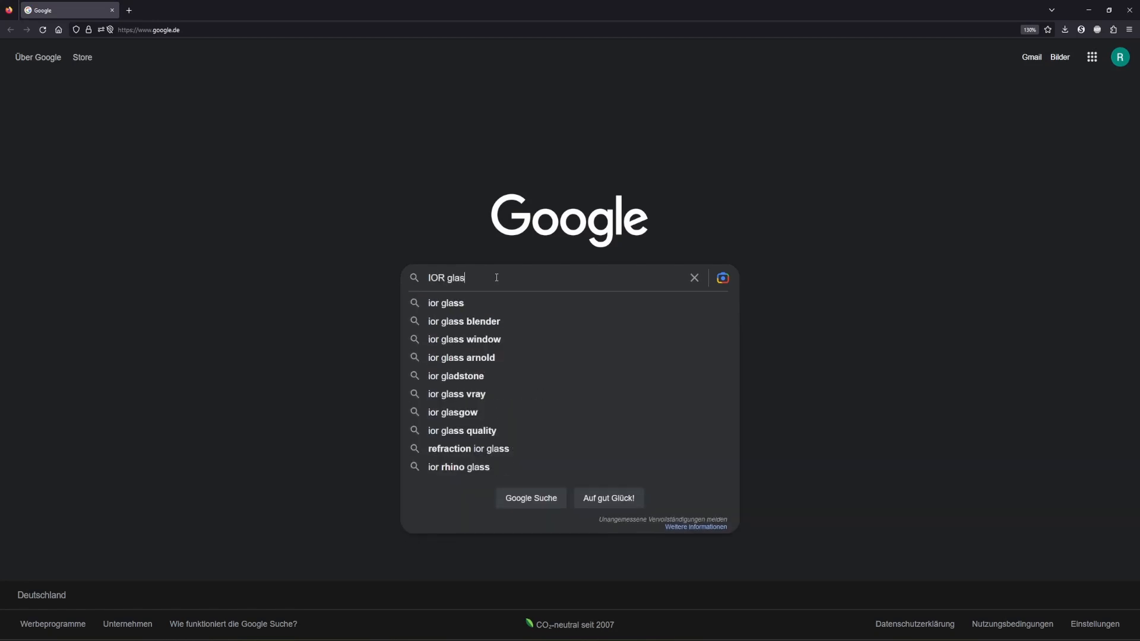
text(s)
key(Return)
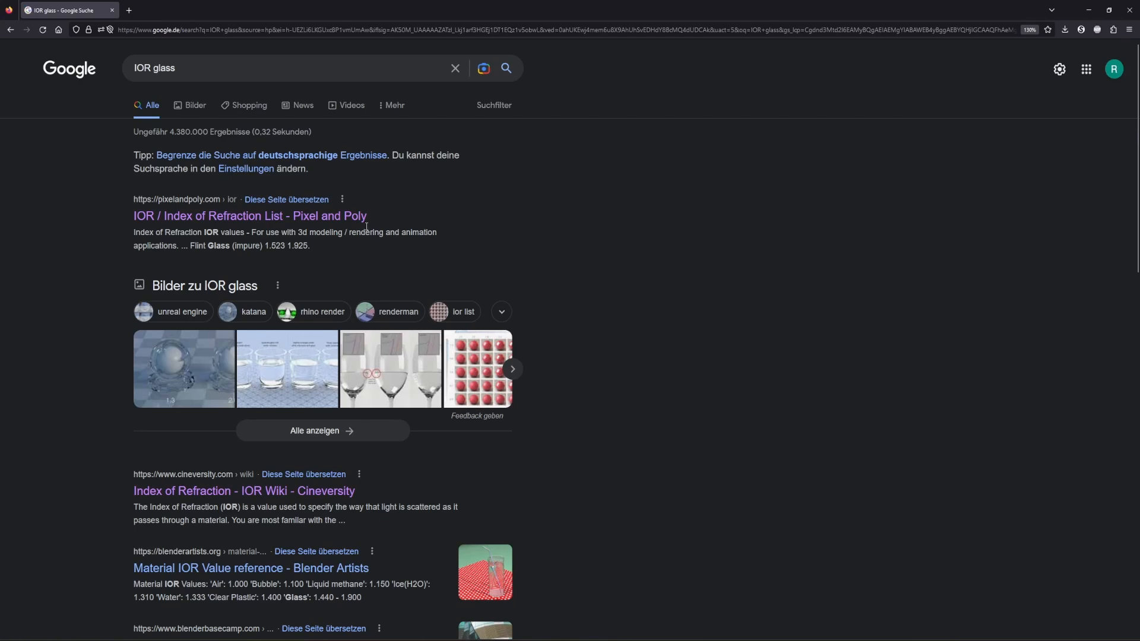
click(336, 219)
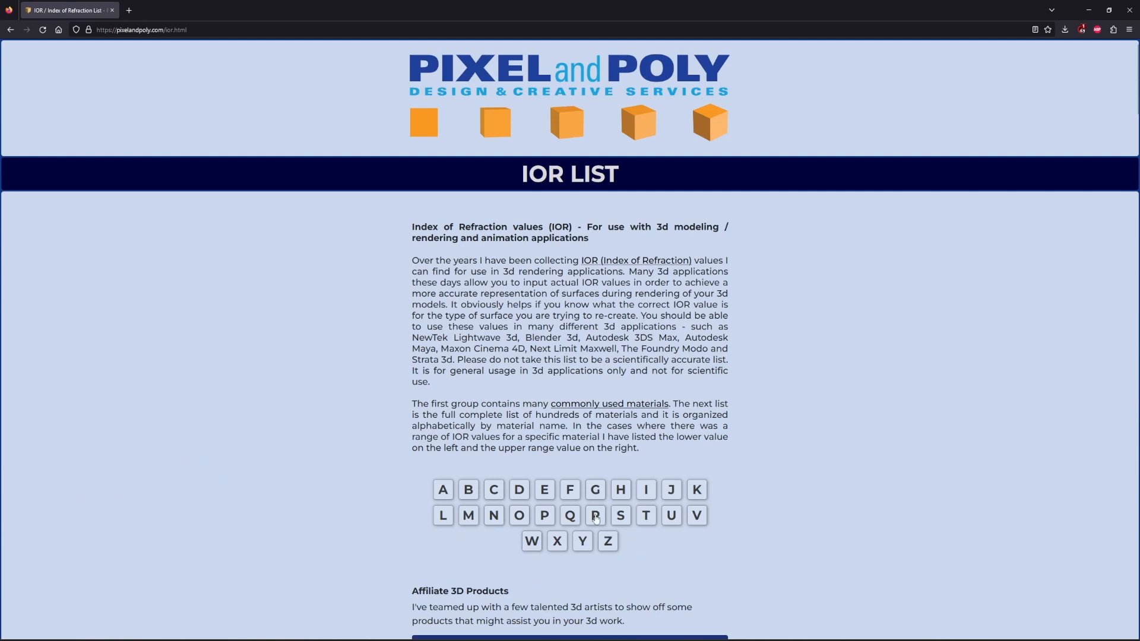
Go to the G materials in the IOR list and examine the values for the different glass types.
click(595, 490)
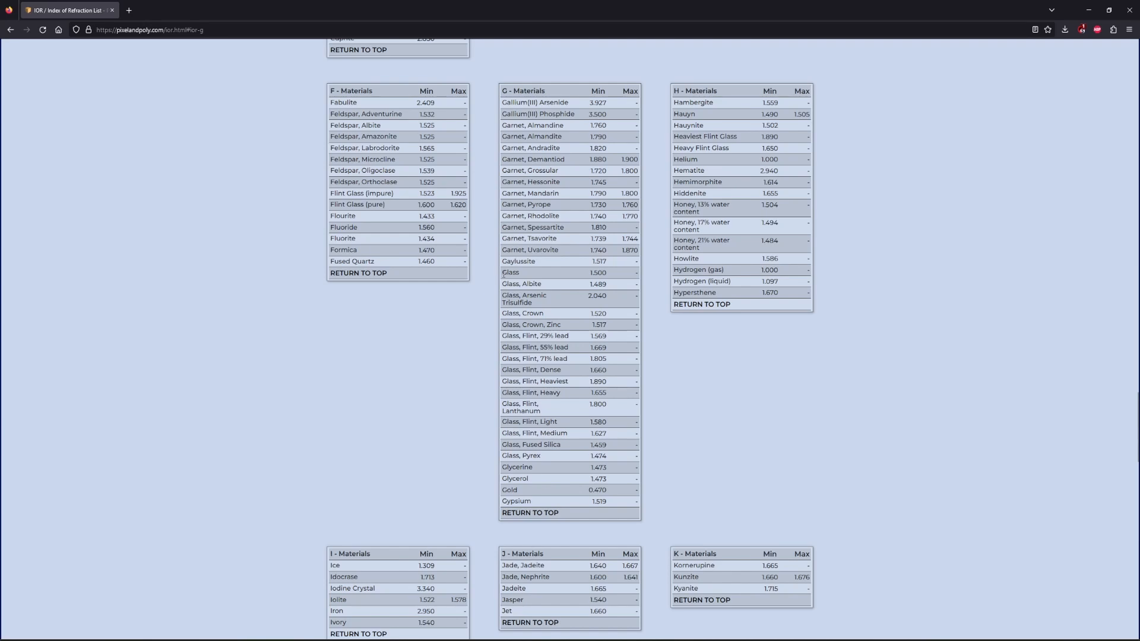
drag(503, 274, 615, 401)
click(659, 375)
scroll(620, 343, up, 2)
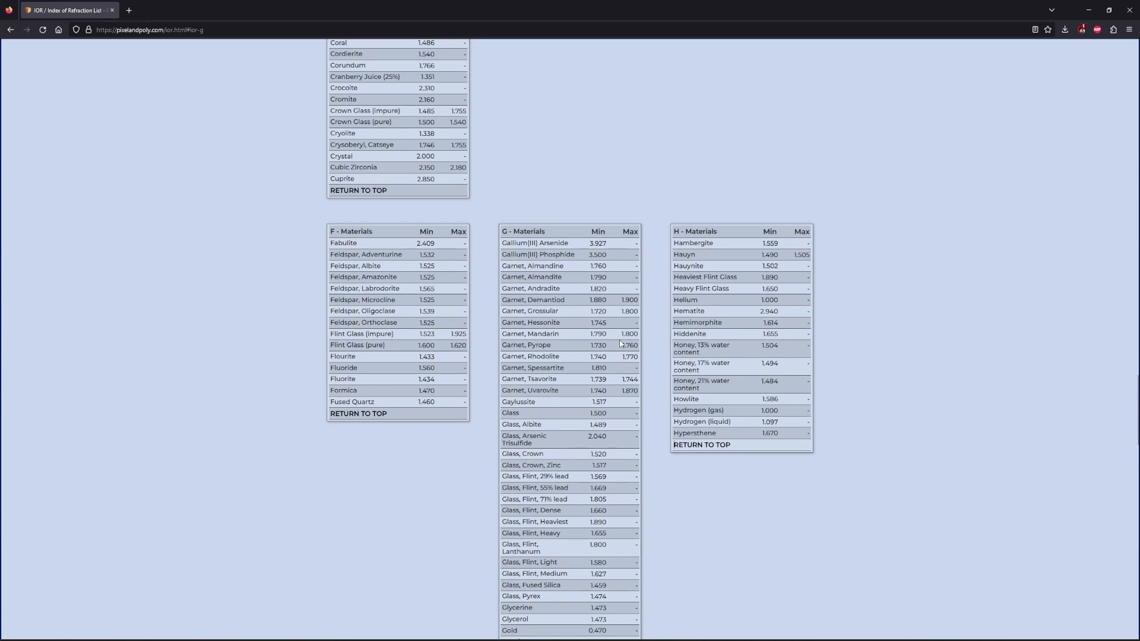
Go to the D materials in the IOR list and look up the value for diamond.
scroll(620, 343, down, 20)
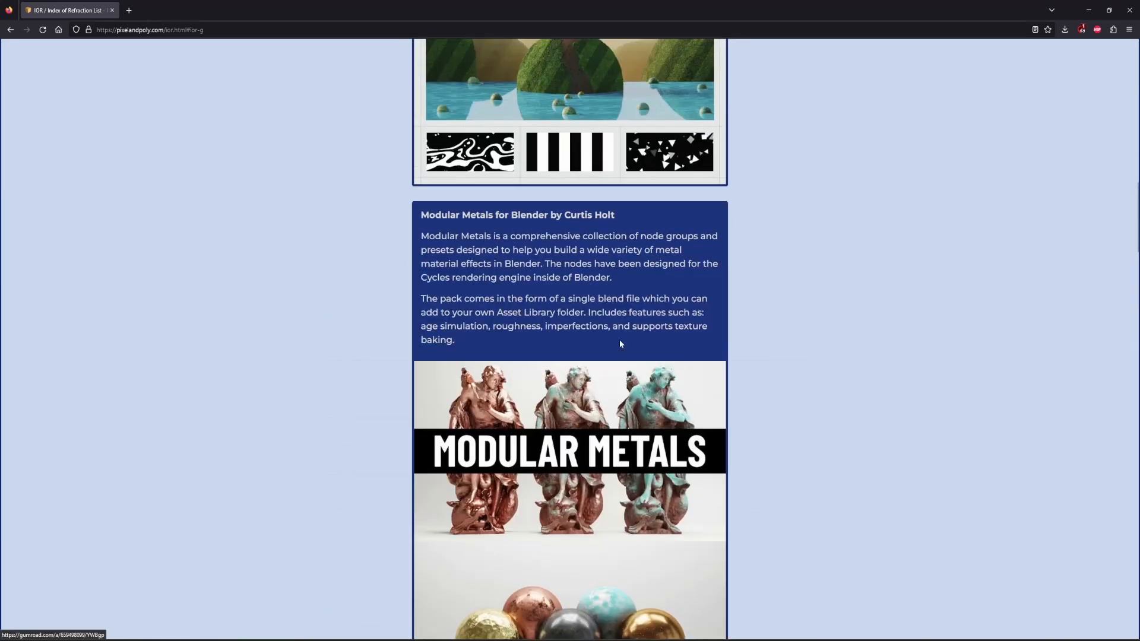
scroll(620, 343, up, 15)
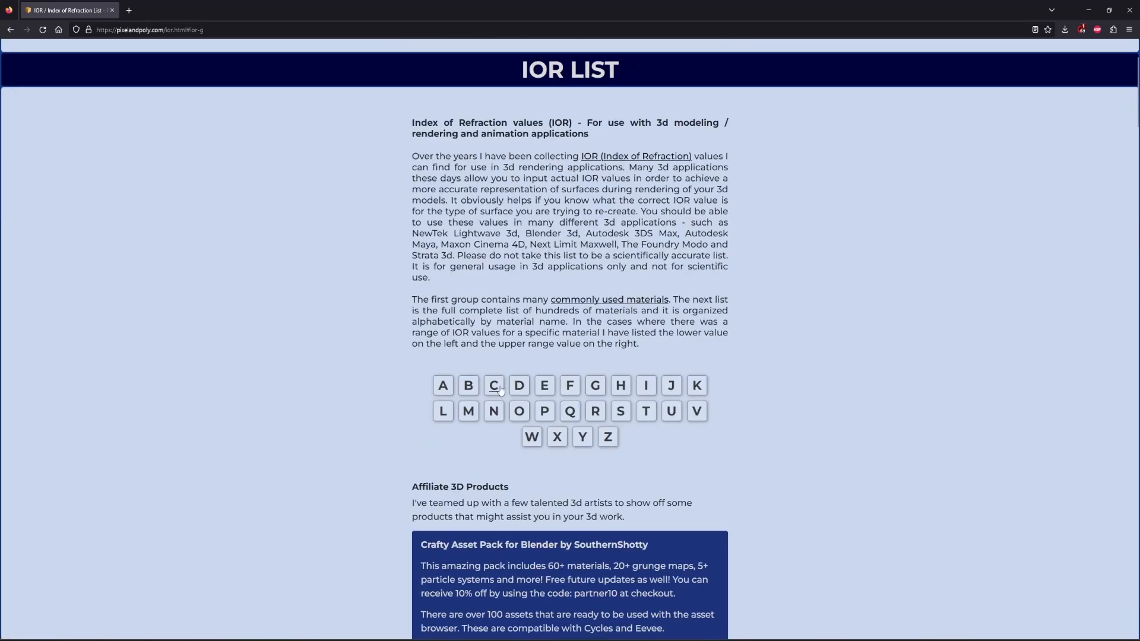
click(520, 387)
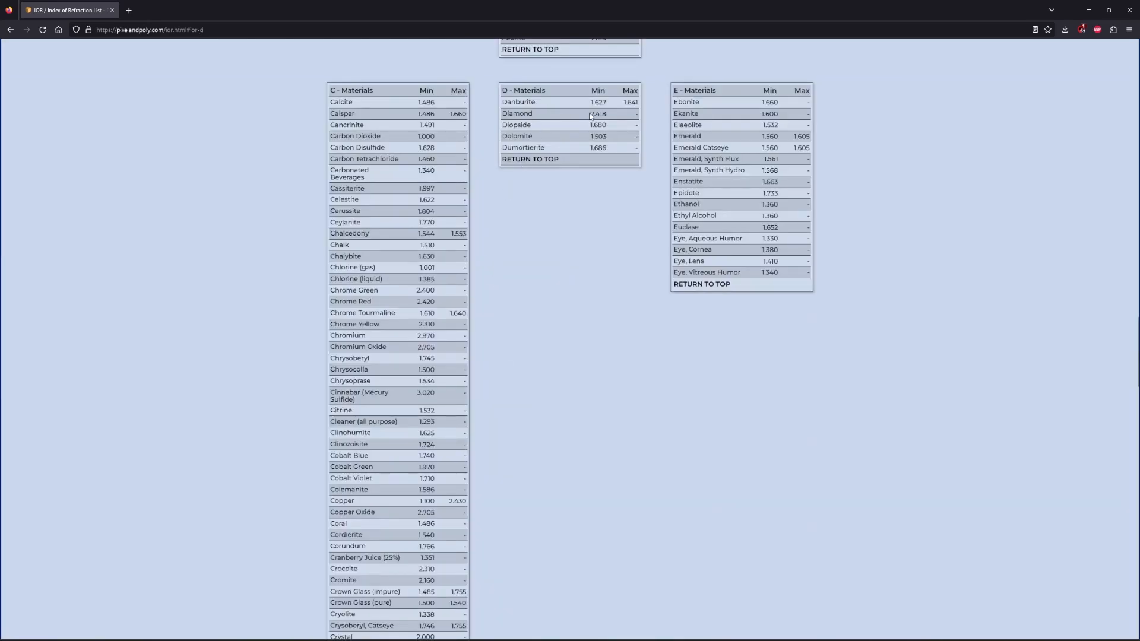
drag(589, 114, 609, 118)
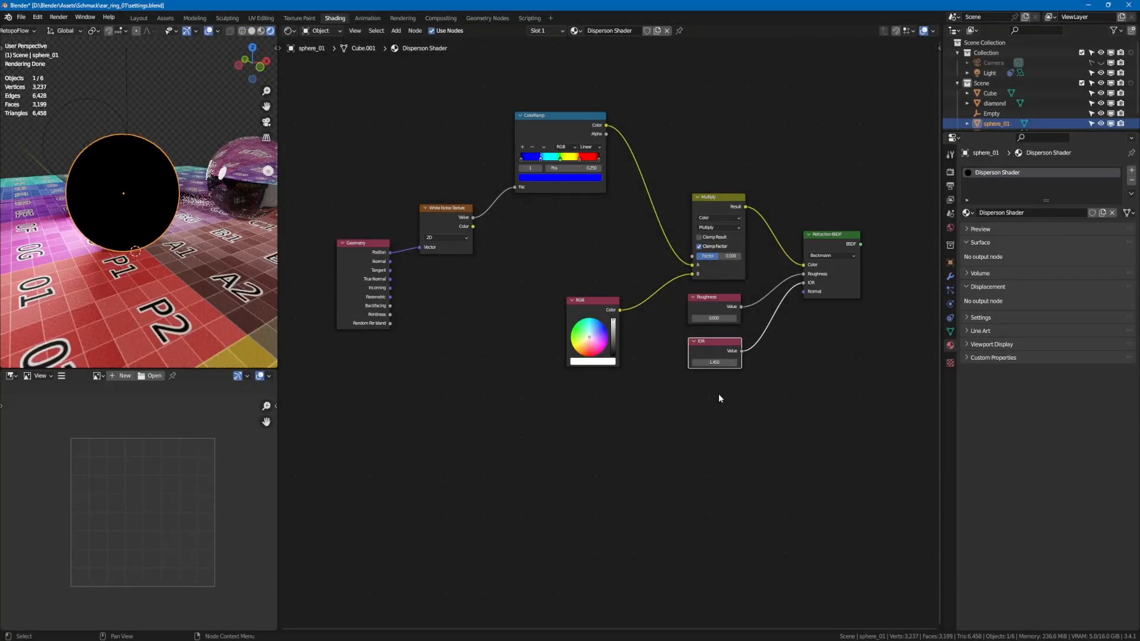
Back in Blender, add a Normal Map node below the IOR node and connect its Normal output to the Refraction BSDF's Normal input.
key(shift+a)
click(701, 418)
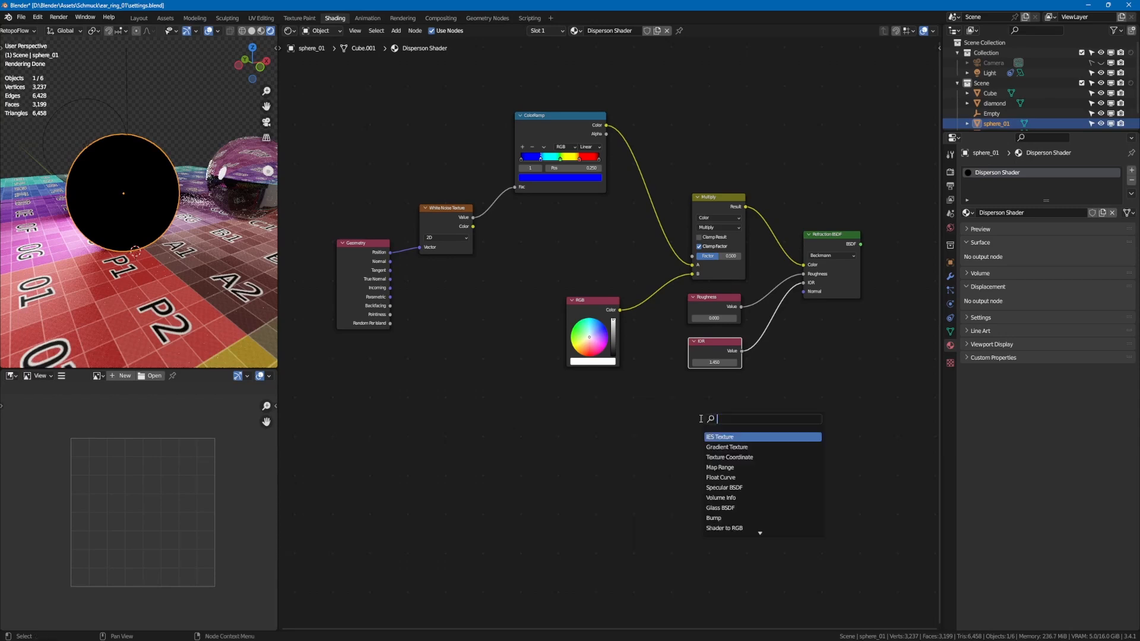
text(normal)
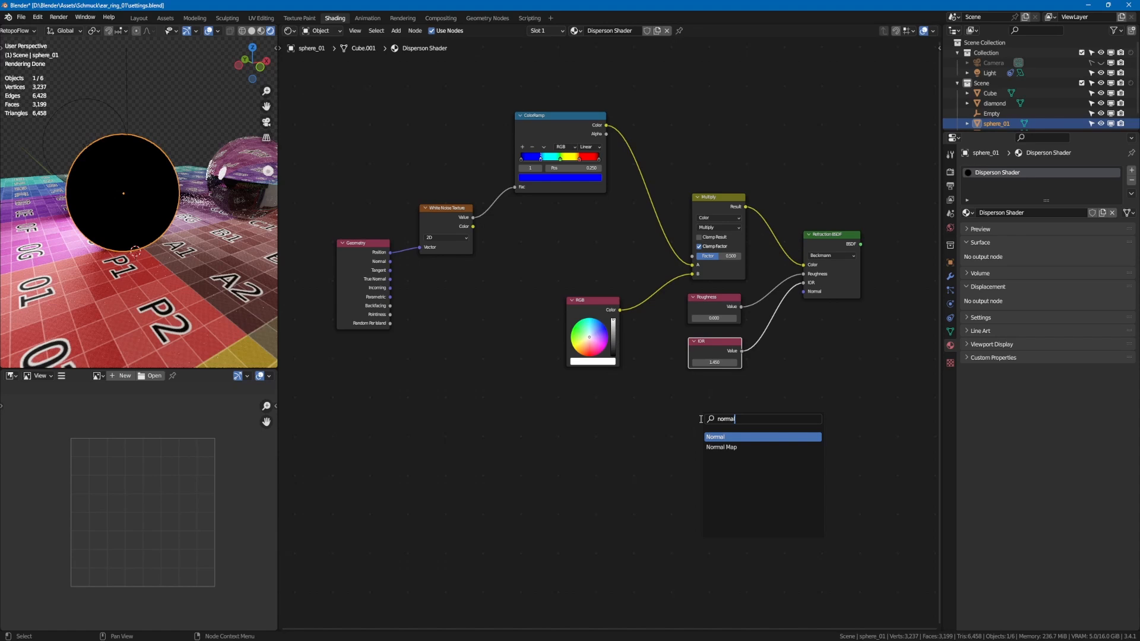
key(Down)
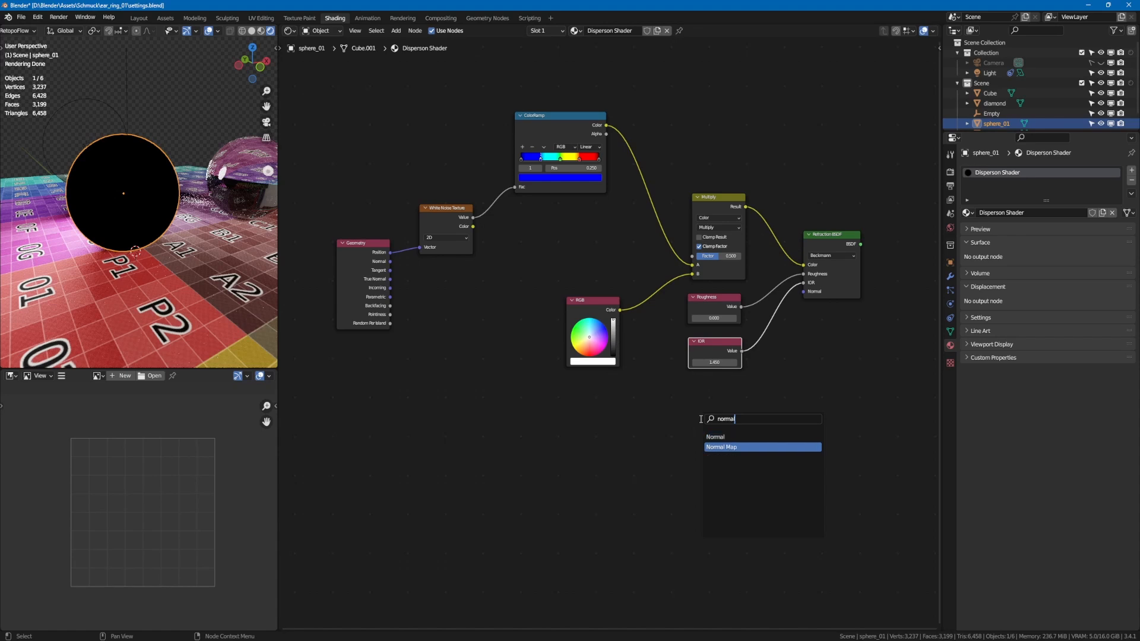
key(Return)
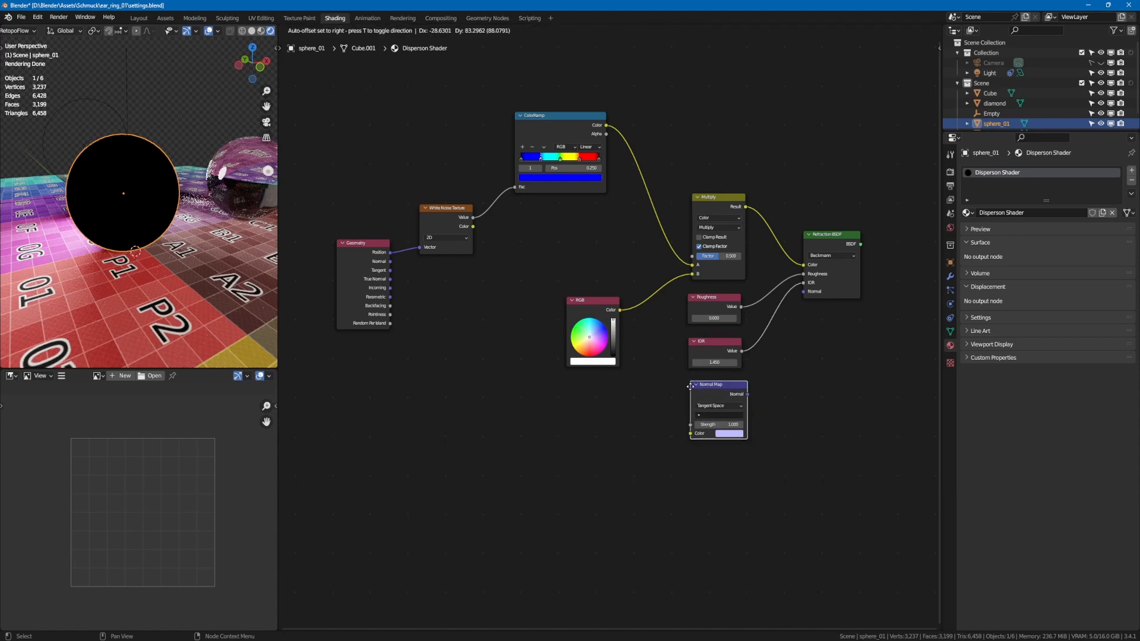
click(684, 392)
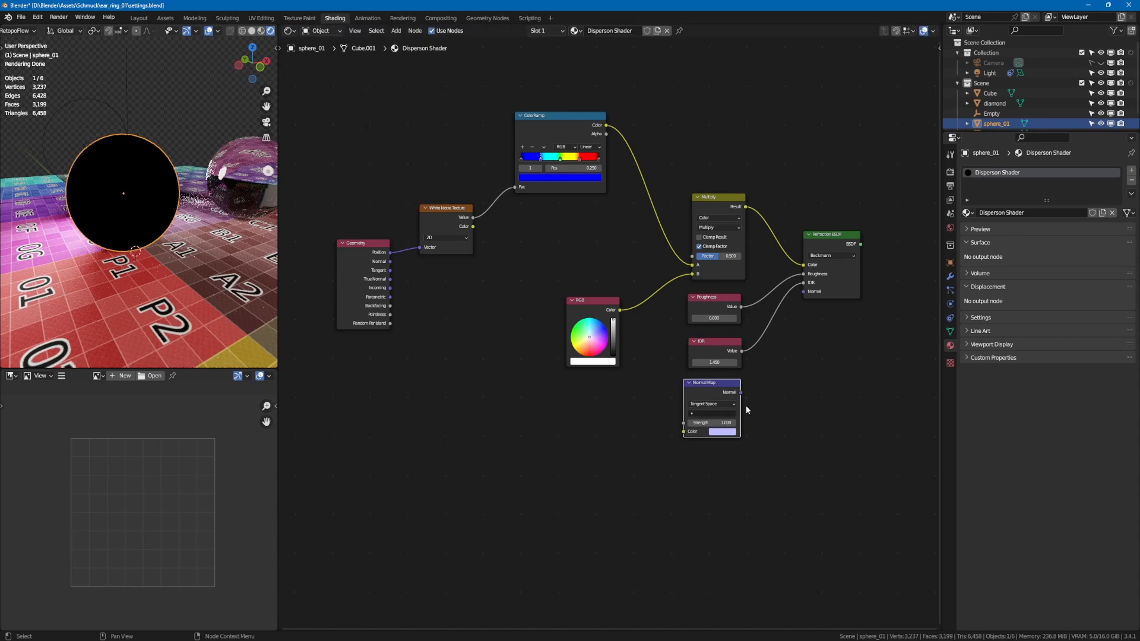
drag(741, 392, 802, 292)
Add a Fresnel node above the Refraction BSDF and feed its IOR input from the IOR value node.
click(807, 185)
key(shift+a)
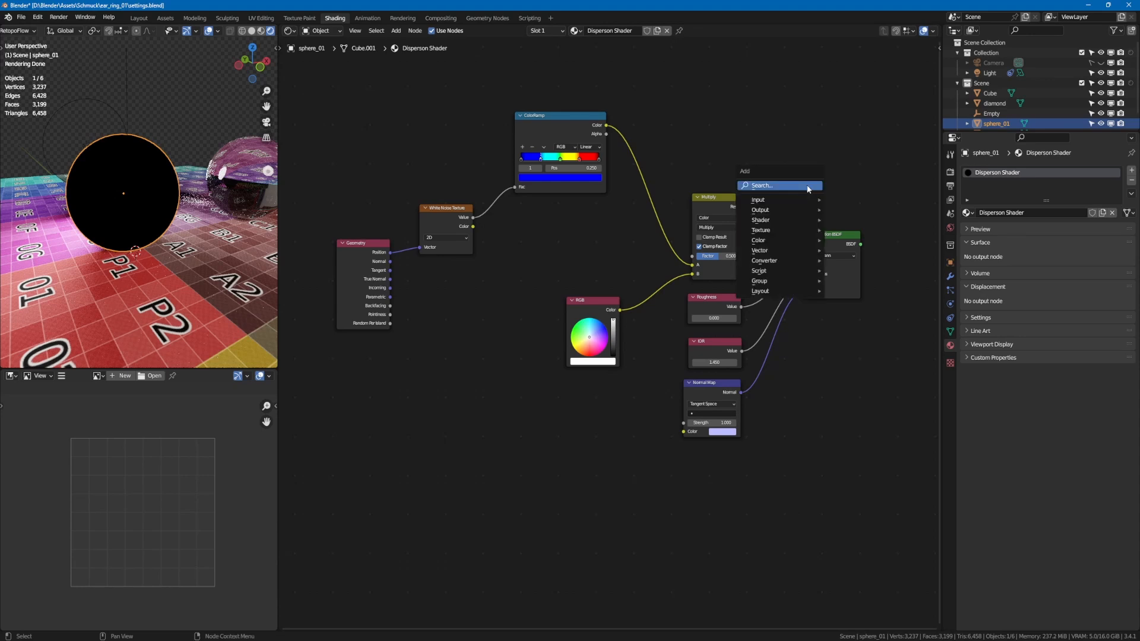
click(807, 185)
text(fres)
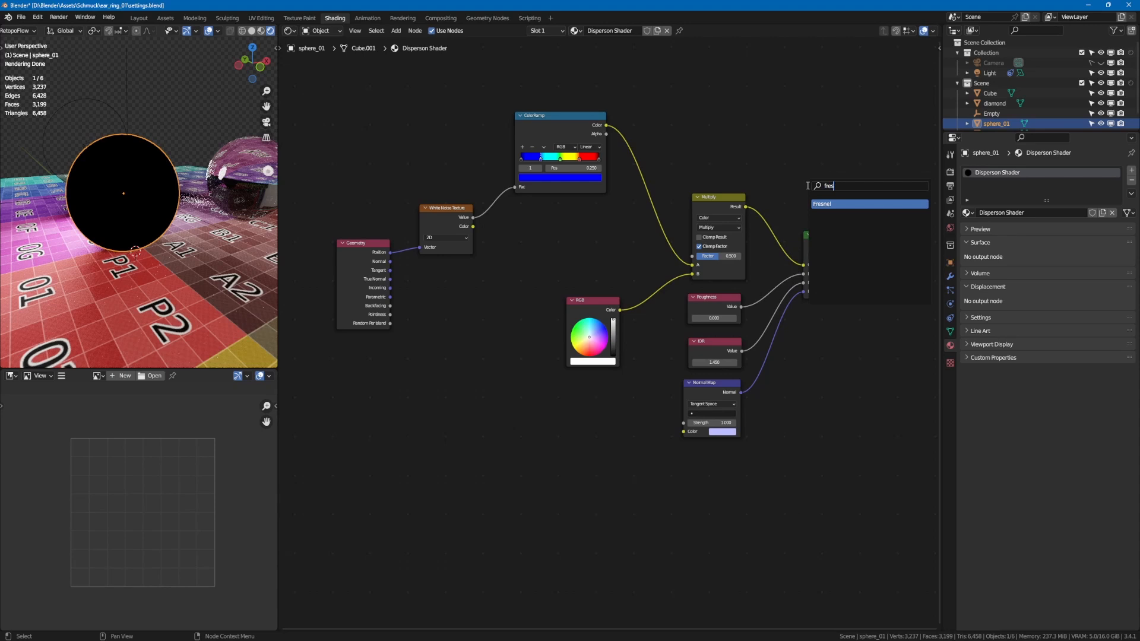
key(Return)
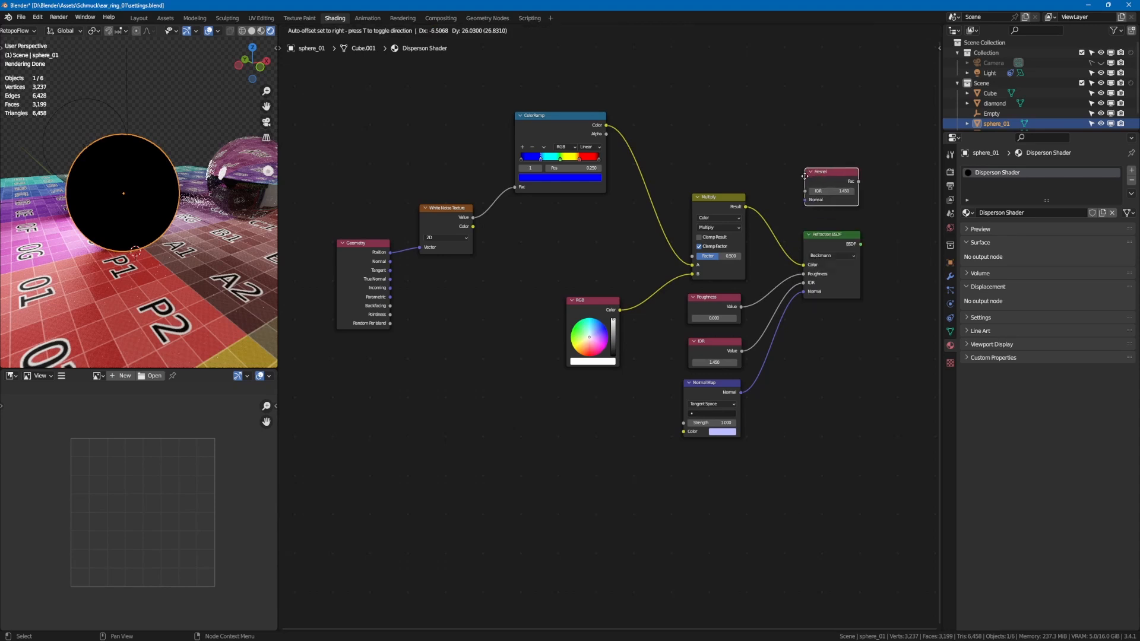
click(805, 180)
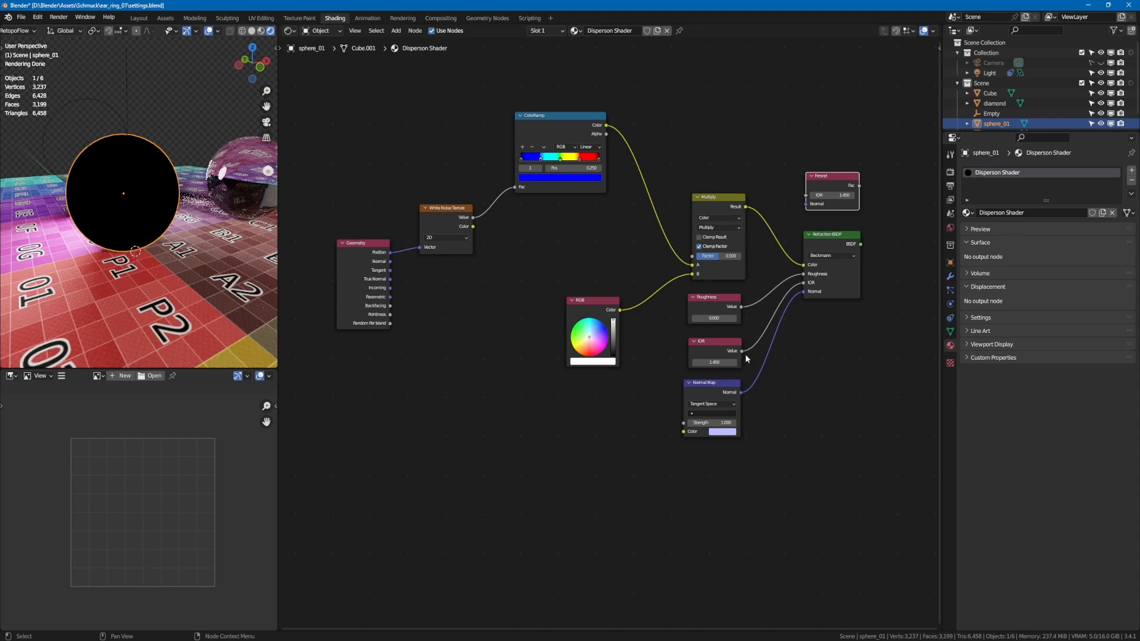
drag(742, 350, 803, 197)
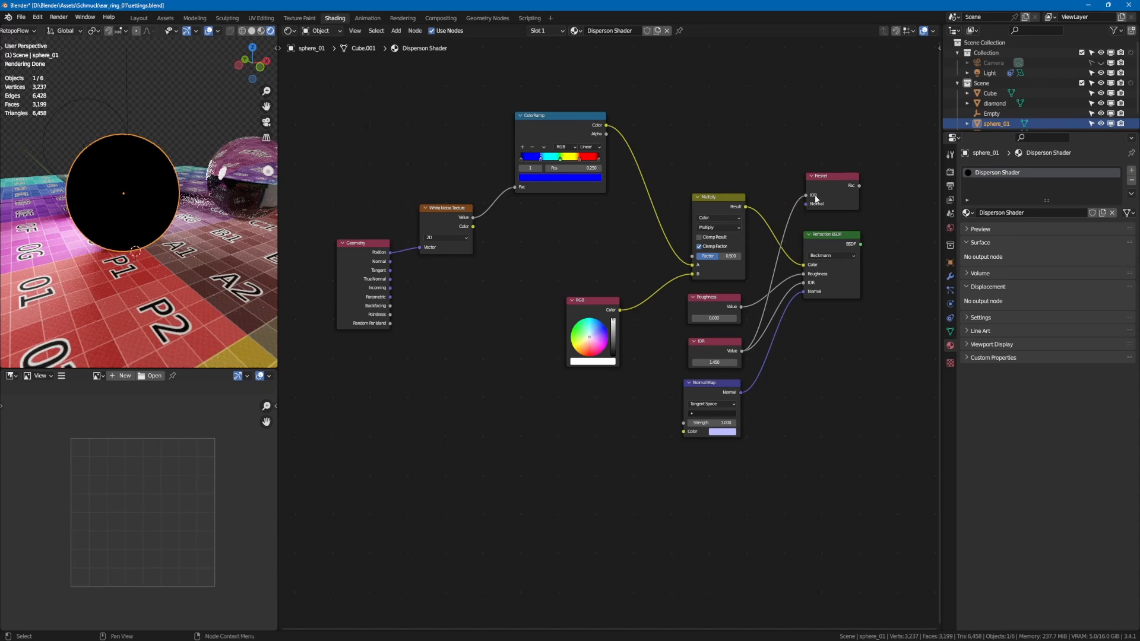
Add a Glossy BSDF node below the Refraction BSDF.
key(shift+a)
click(805, 331)
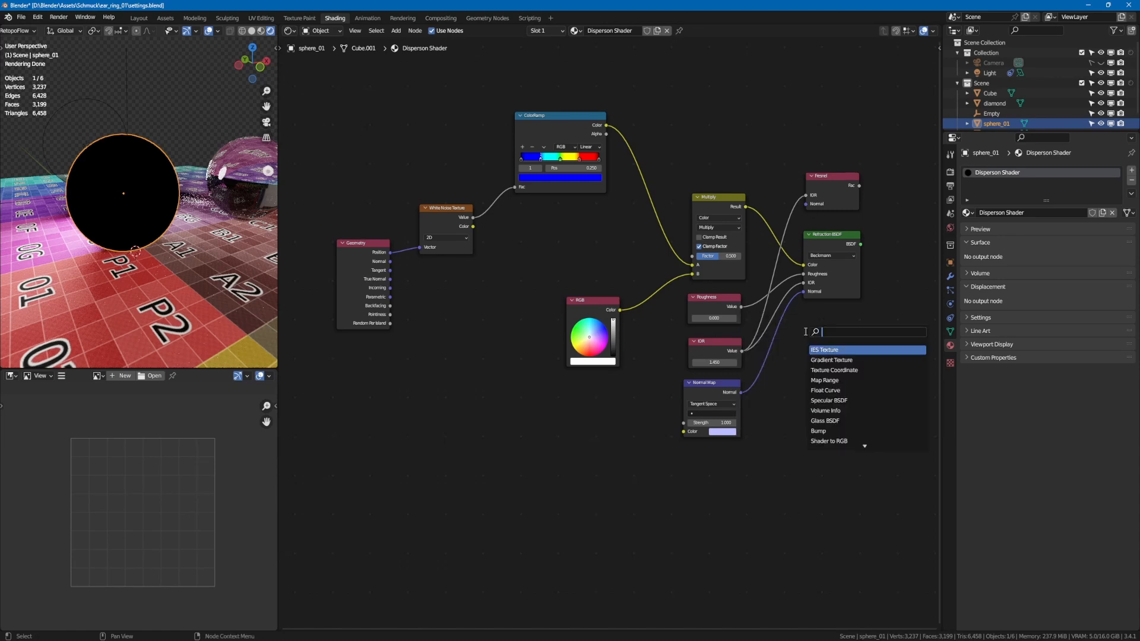
text(gloss)
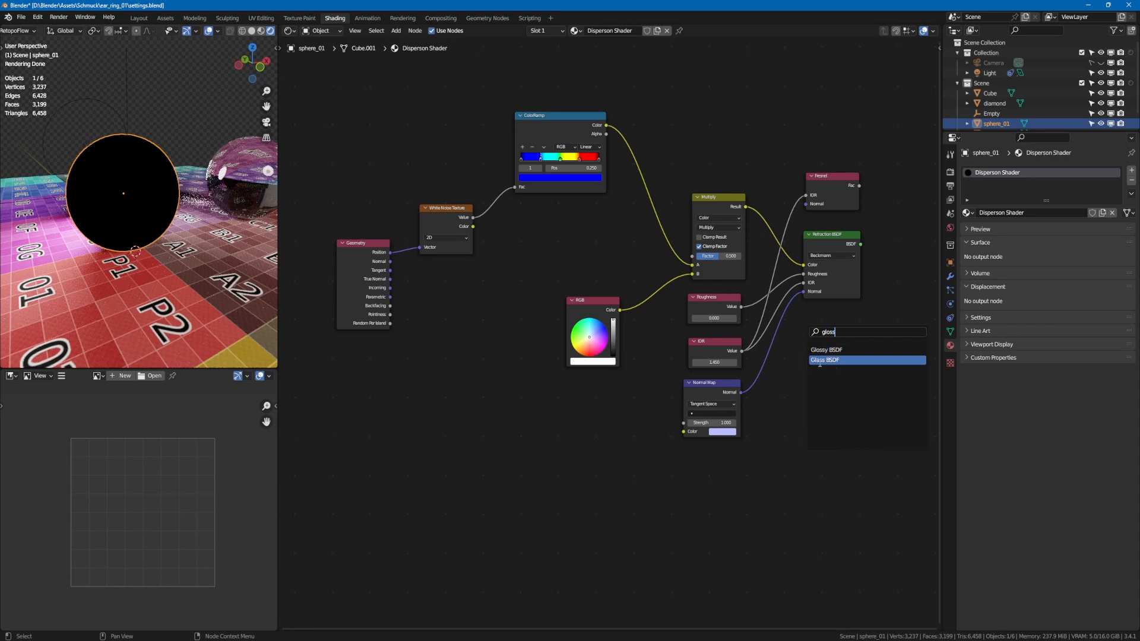
click(823, 351)
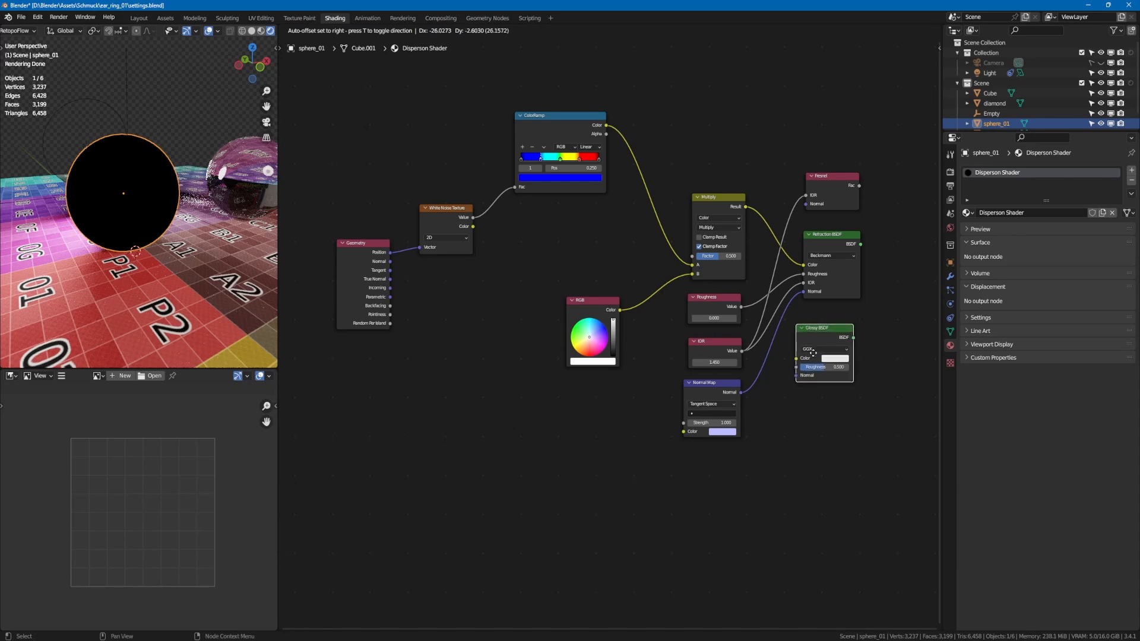
click(820, 354)
Label the RGB node feeding the Multiply node "Main Color".
click(575, 304)
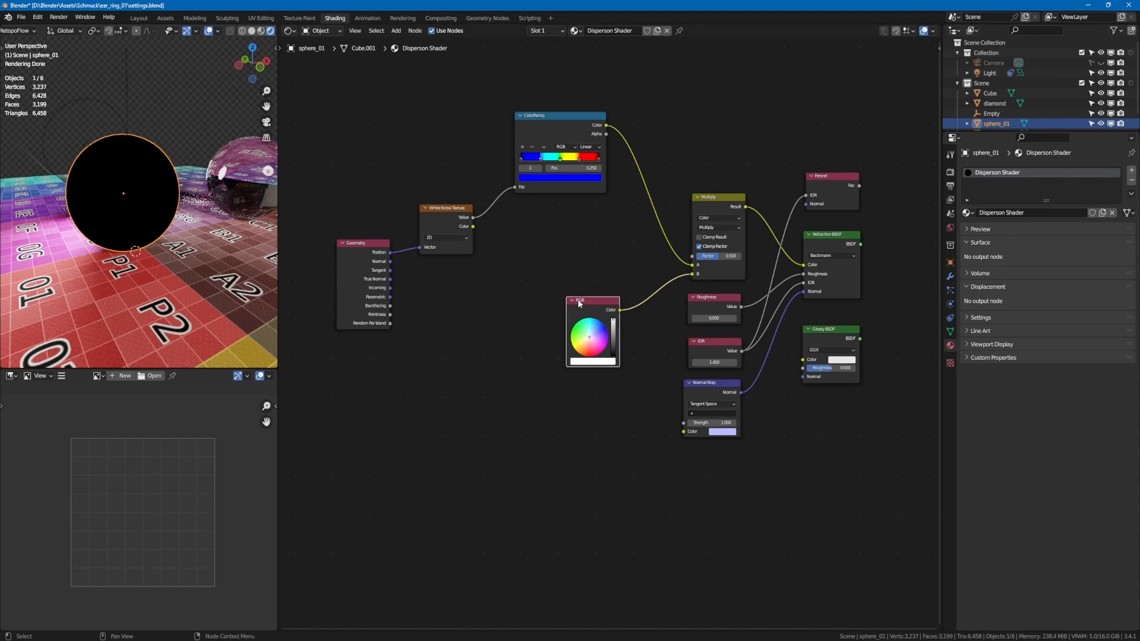
right_click(578, 299)
key(F2)
text(Main Color)
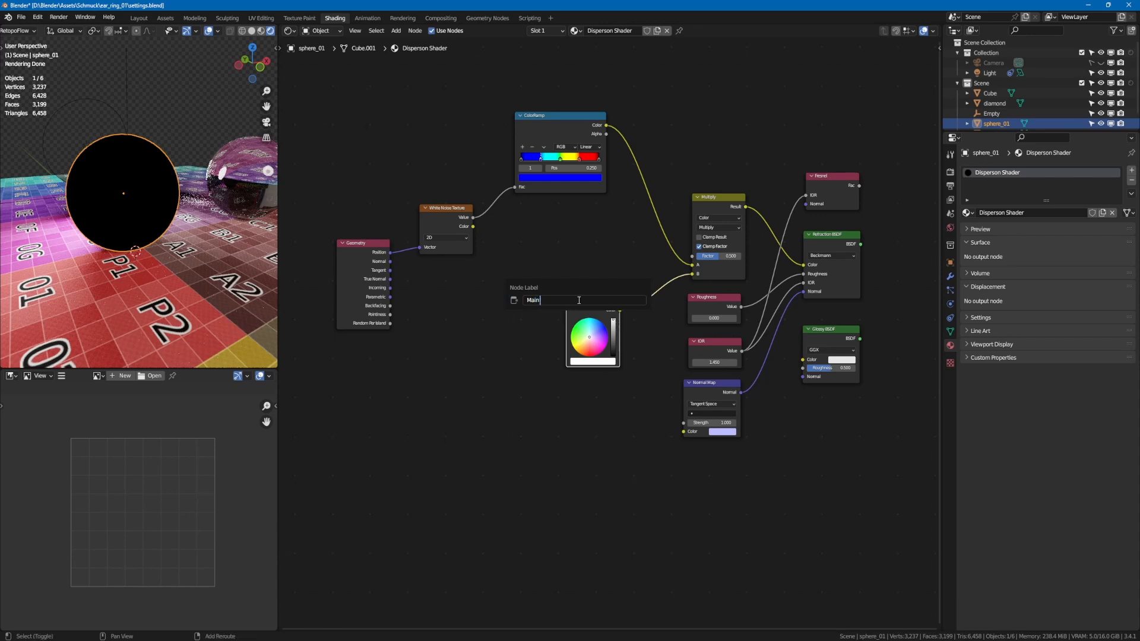
key(Return)
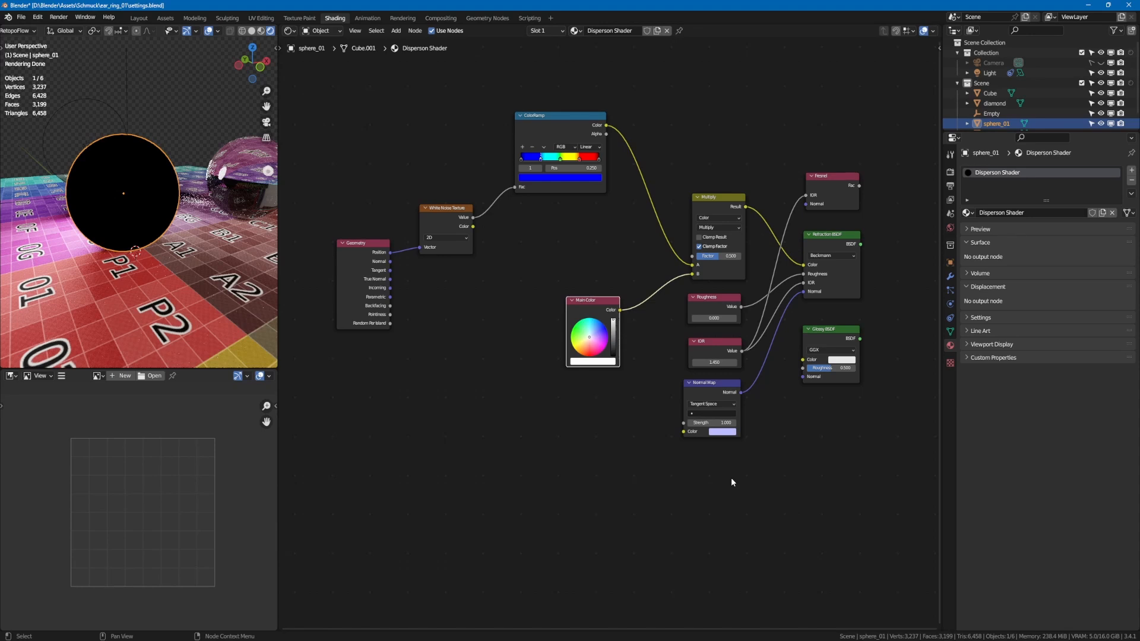
Move the Glossy BSDF lower, level with the Normal Map node, and add a second RGB node below the Normal Map.
drag(836, 337, 837, 395)
click(710, 491)
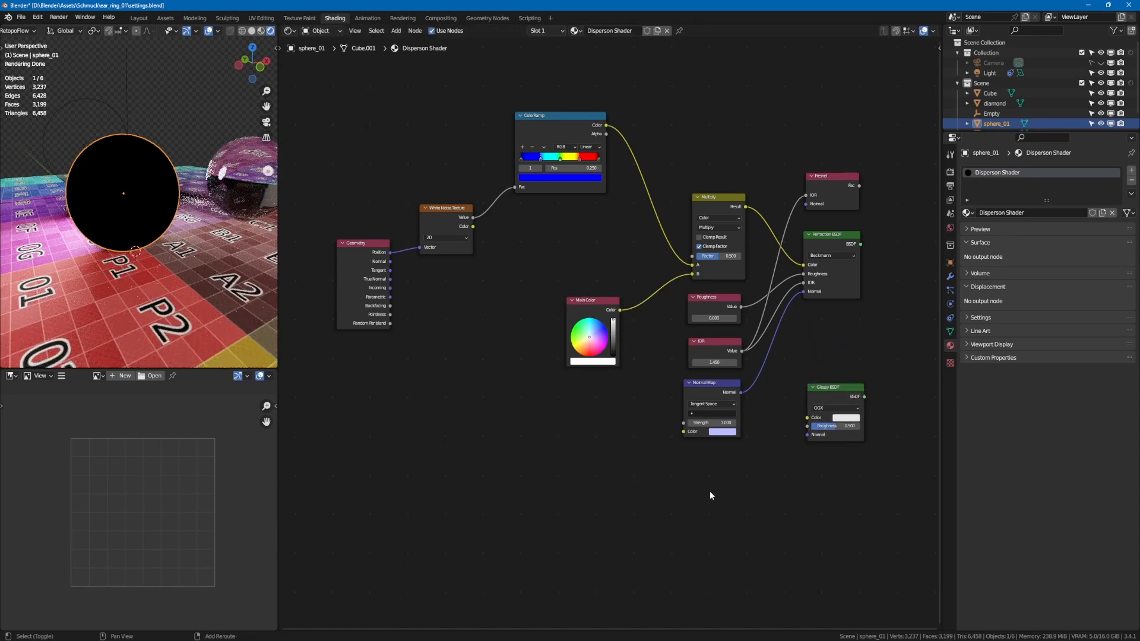
key(shift+a)
click(710, 492)
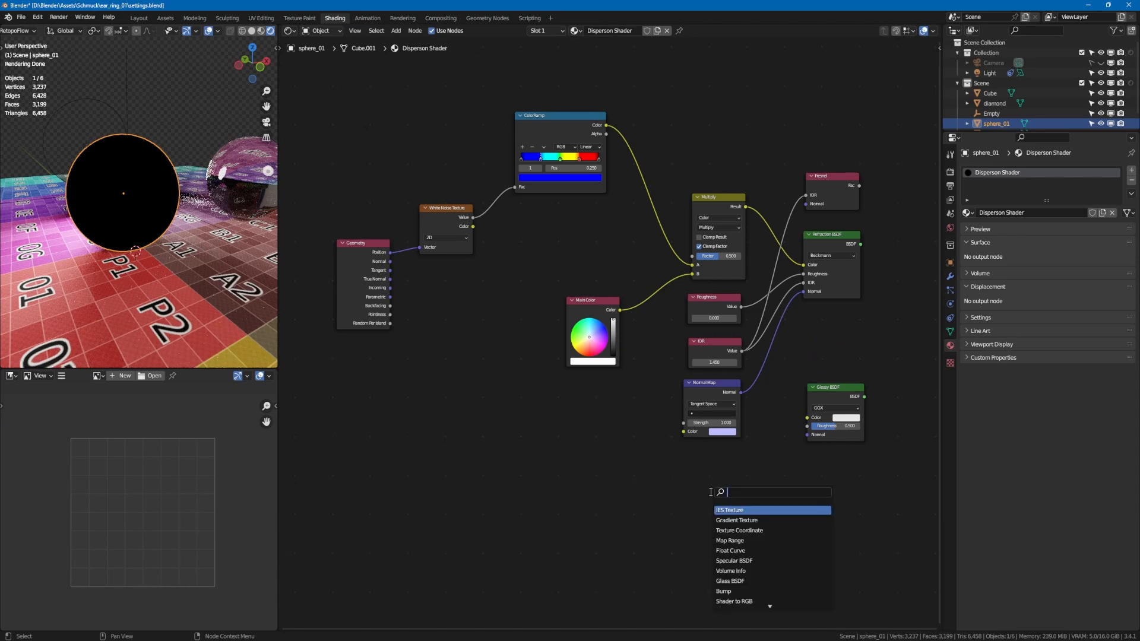
text(rgb)
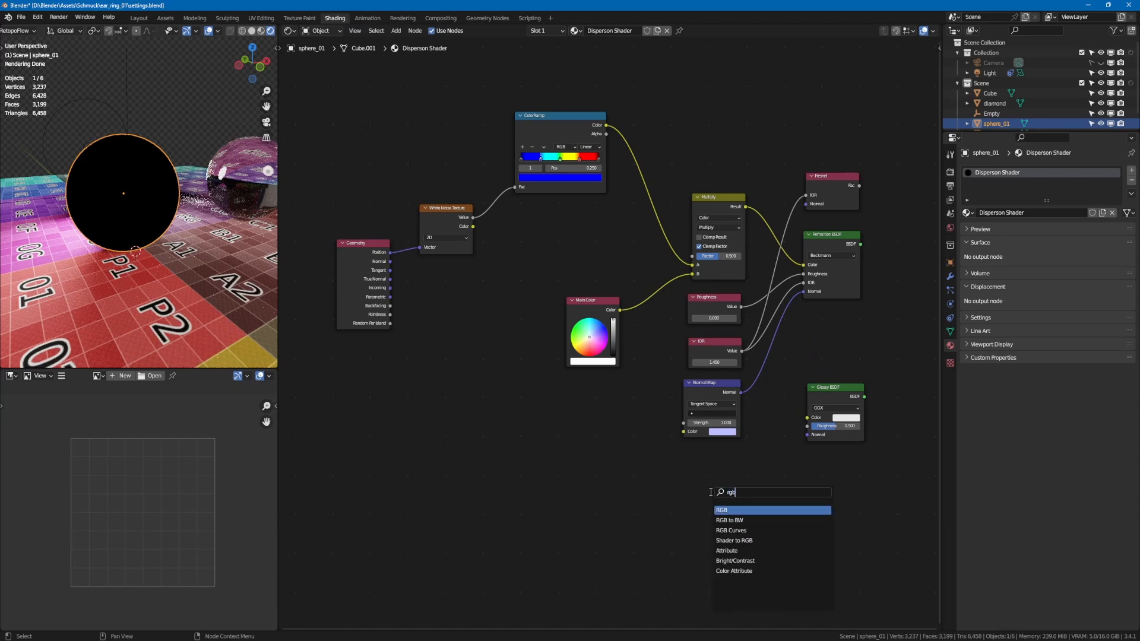
key(Return)
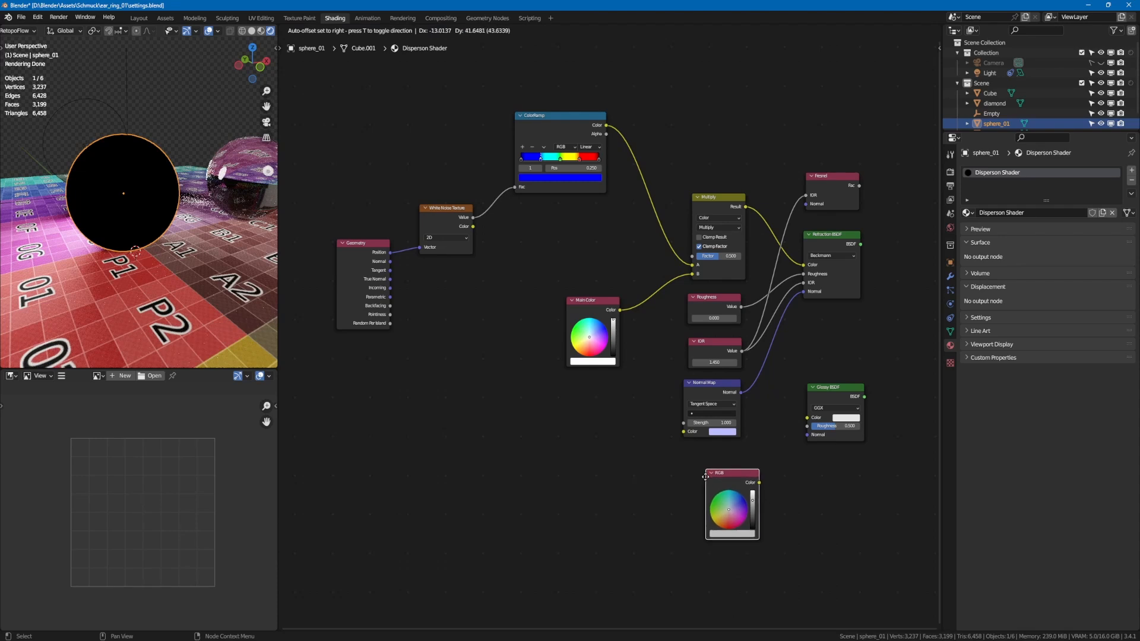
click(706, 476)
Label the new RGB node "Clearcoat Color", set it to white and connect it to the Glossy BSDF's Color input.
right_click(721, 474)
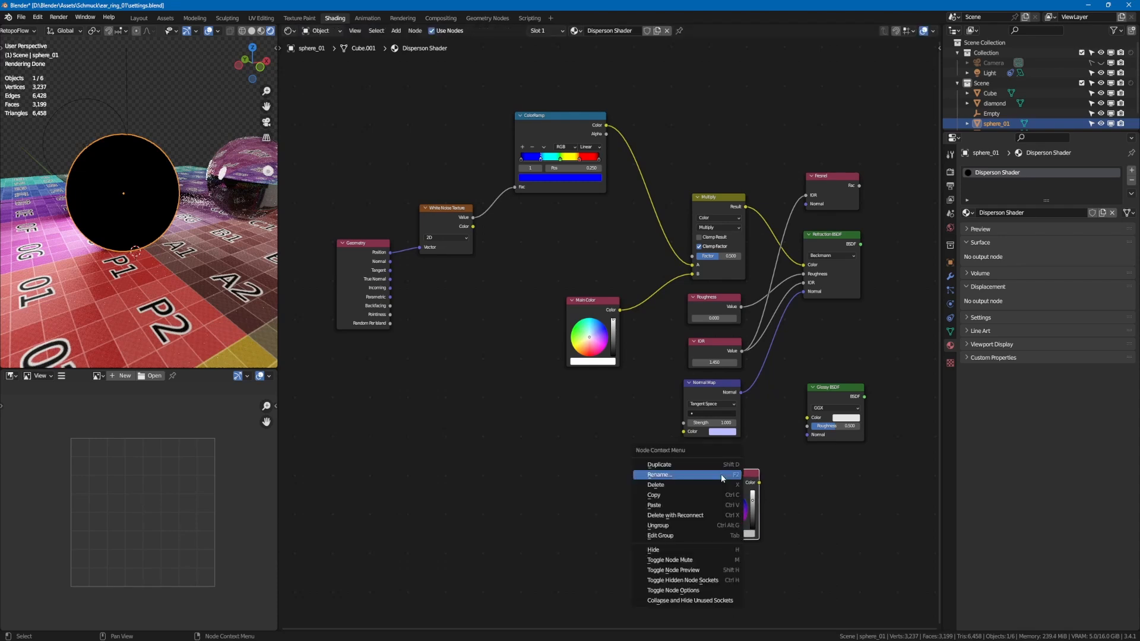
click(721, 474)
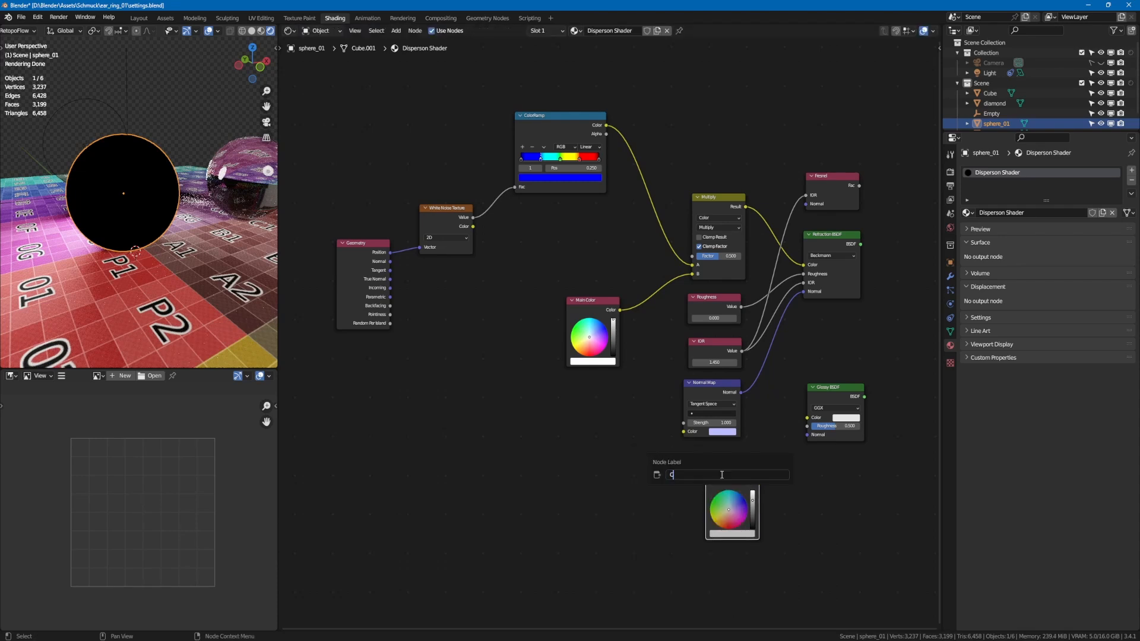
text(Clearcoat Color)
key(Return)
drag(753, 501, 808, 419)
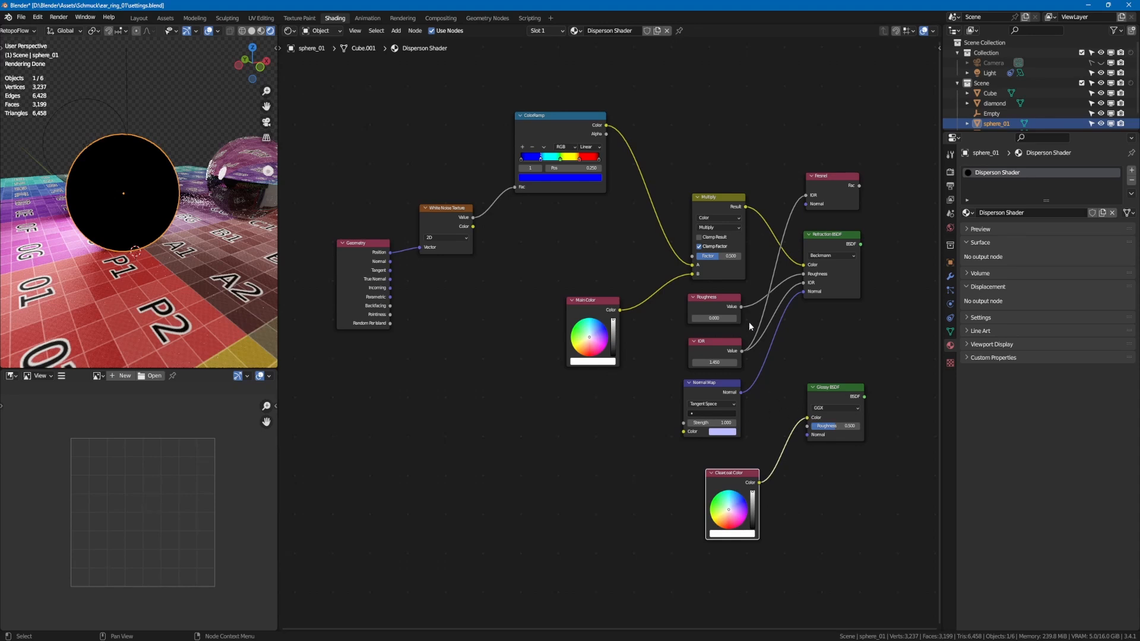
Connect the Roughness value and the Normal Map's Normal output to the Glossy BSDF's Roughness and Normal inputs.
drag(742, 307, 807, 428)
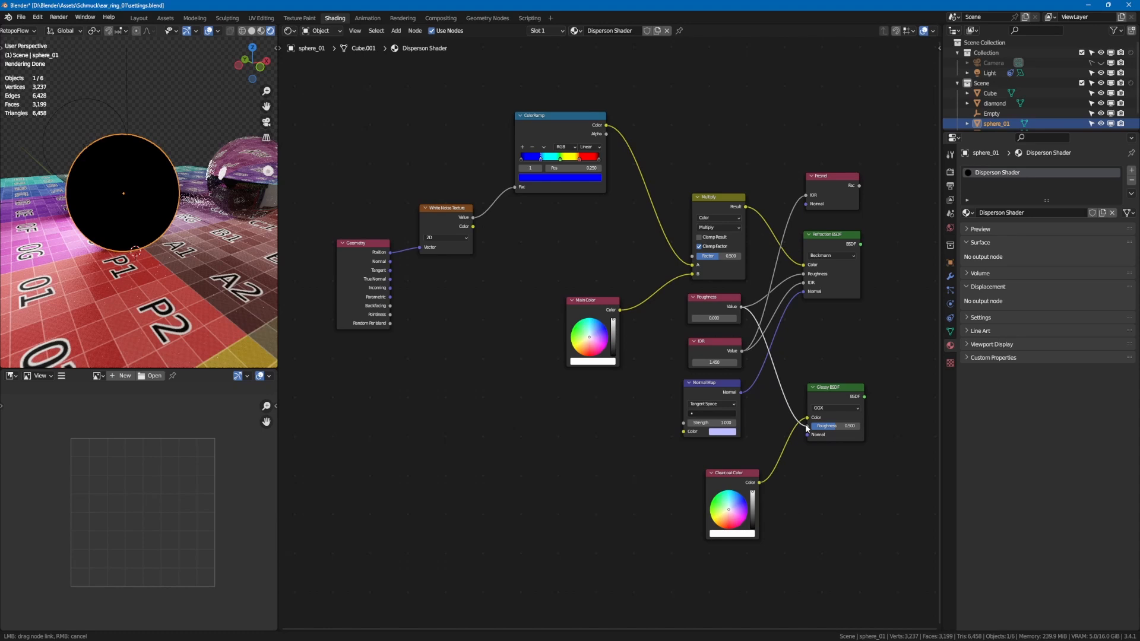
drag(806, 428, 808, 426)
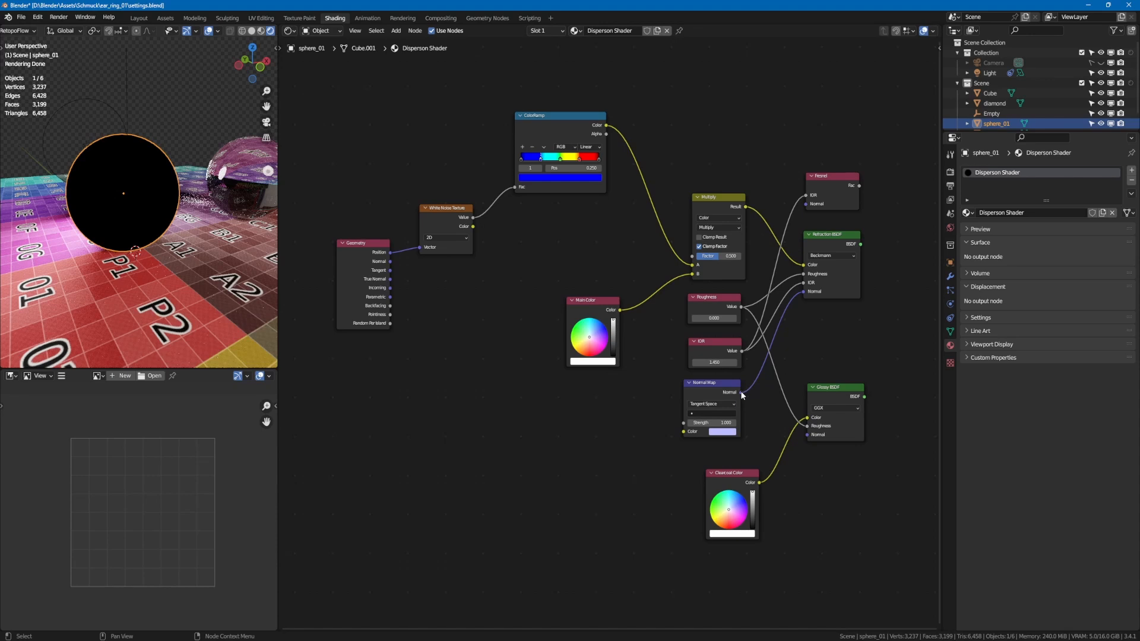
drag(742, 392, 808, 434)
middle_drag(805, 361, 729, 349)
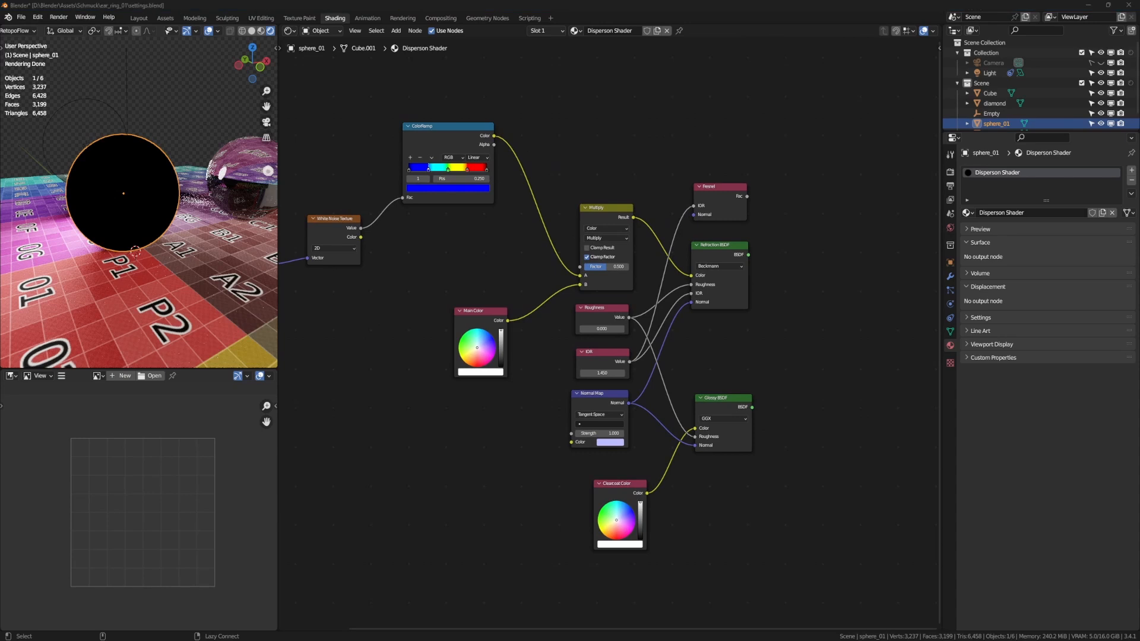
Add a Mix Shader node in the empty space beyond the Refraction BSDF and Glossy BSDF outputs.
click(742, 347)
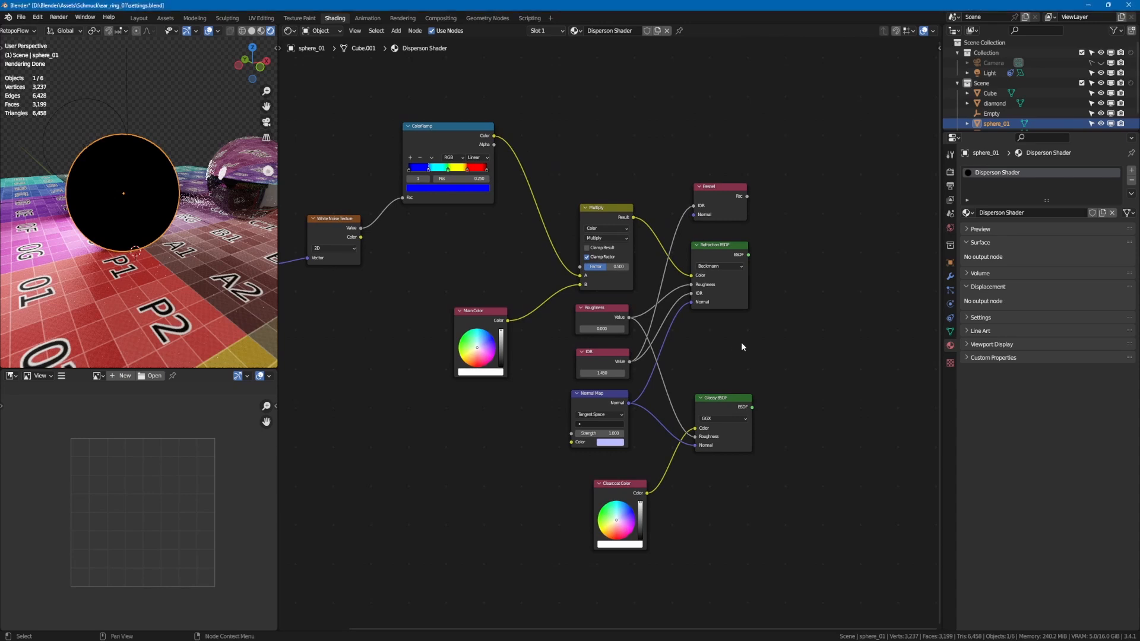
key(shift+a)
click(852, 273)
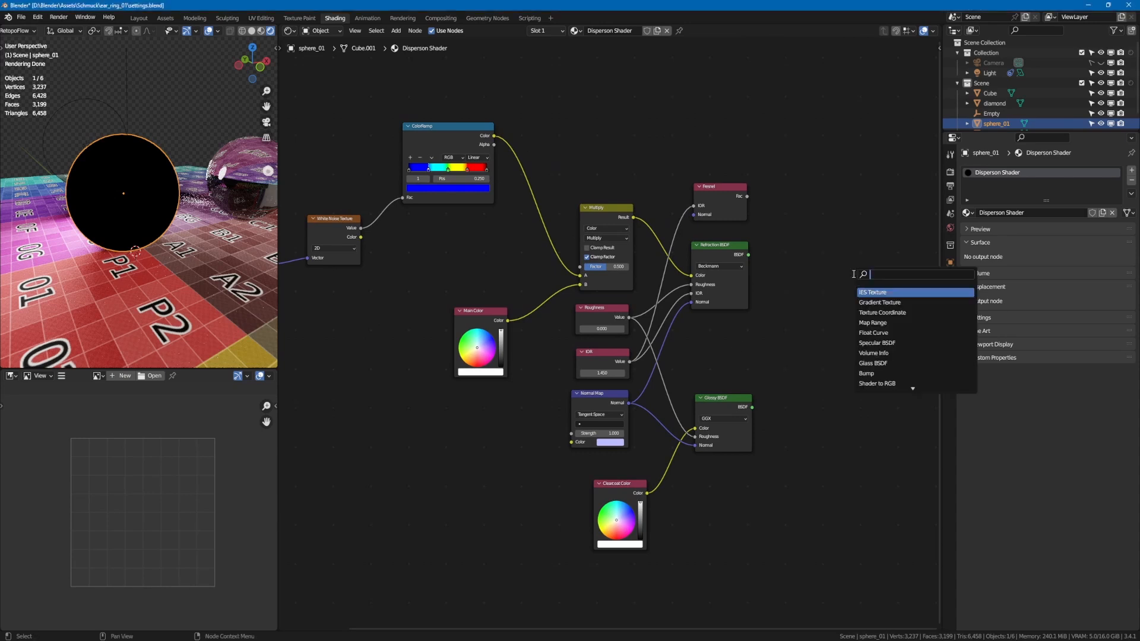
text(mix)
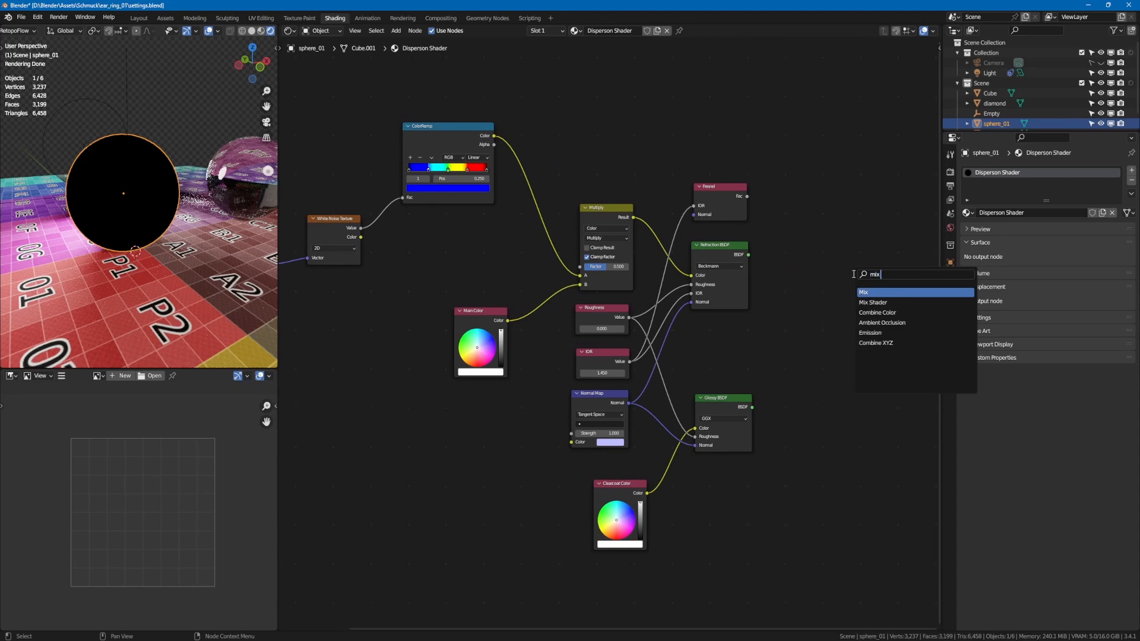
key(Down)
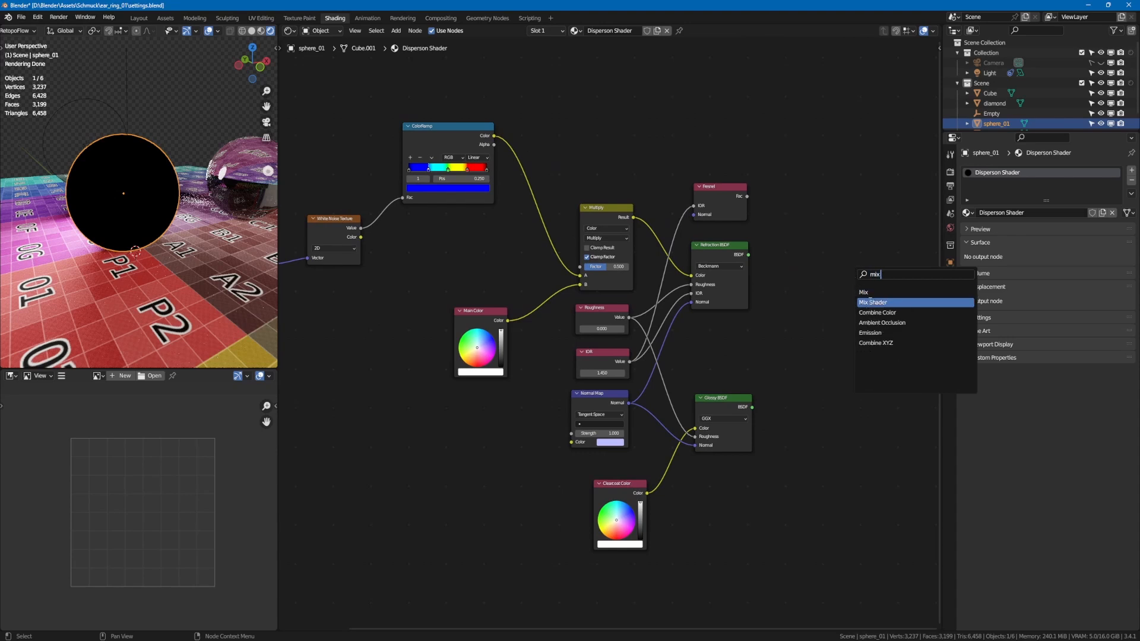
key(Return)
click(861, 308)
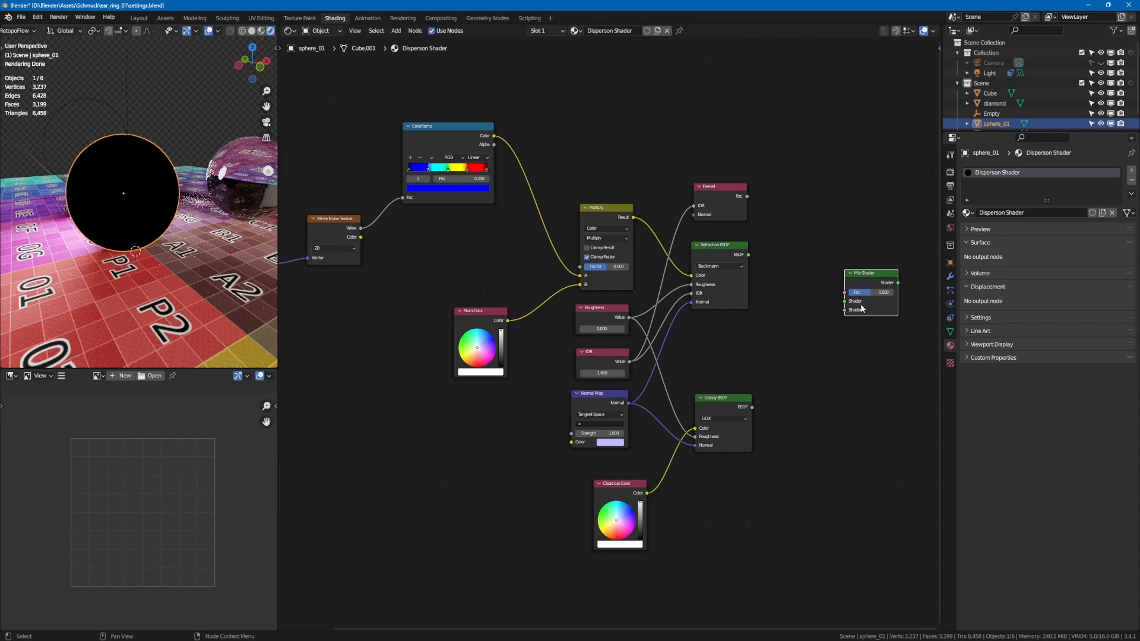
key(alt+Tab)
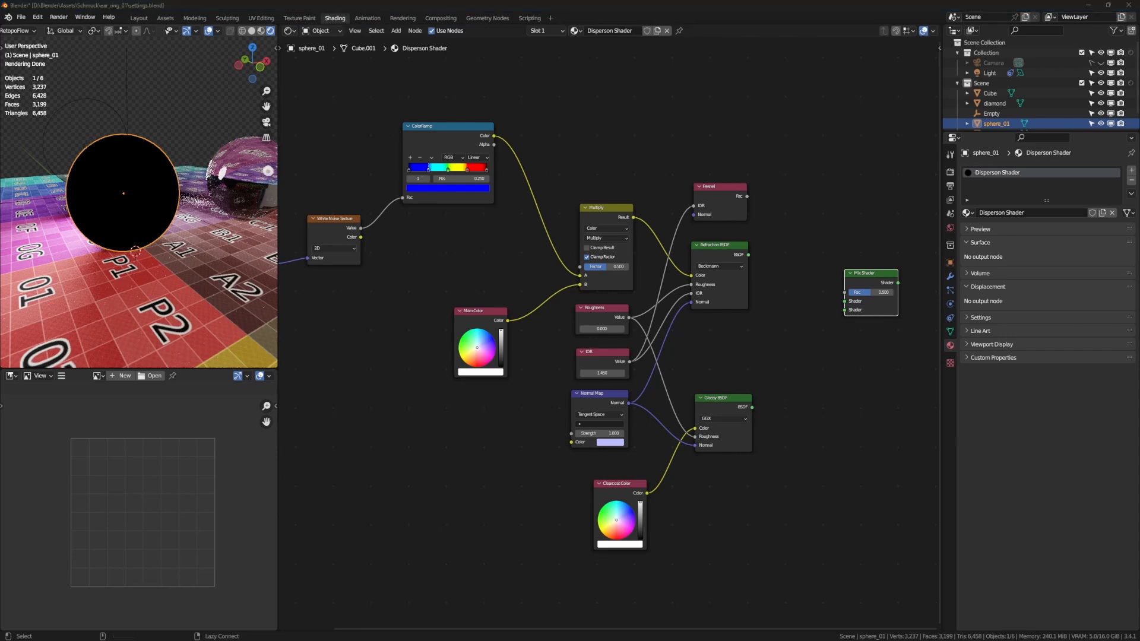
key(alt+Tab)
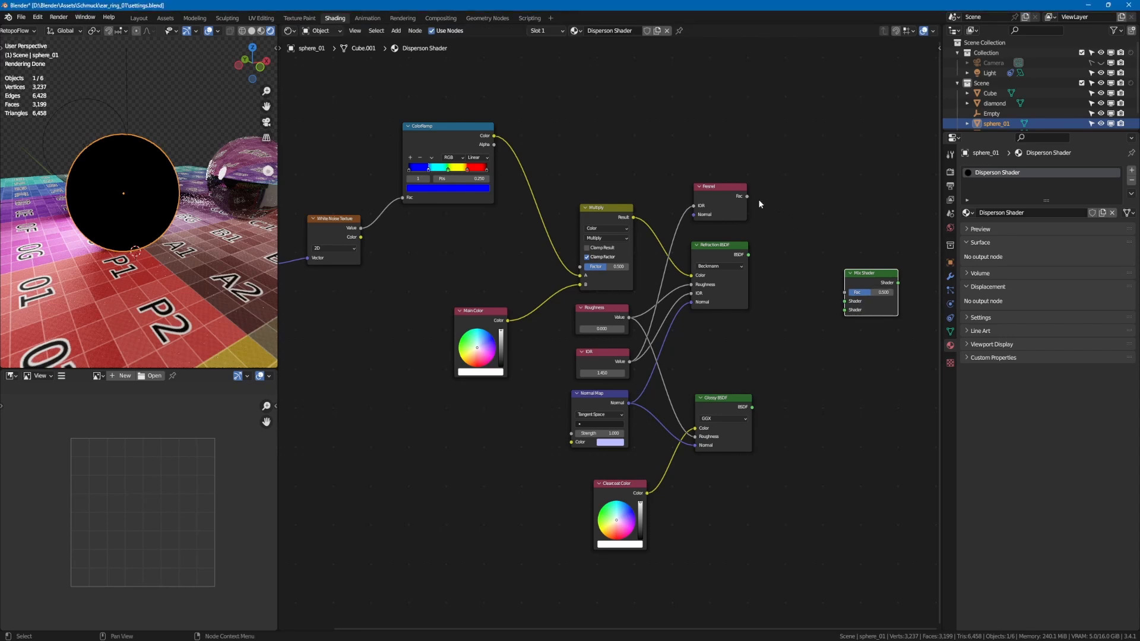
Connect the Fresnel to the Mix Shader's Fac, the Refraction BSDF to its first Shader input and the Glossy BSDF to its second.
drag(746, 196, 844, 292)
drag(749, 255, 844, 301)
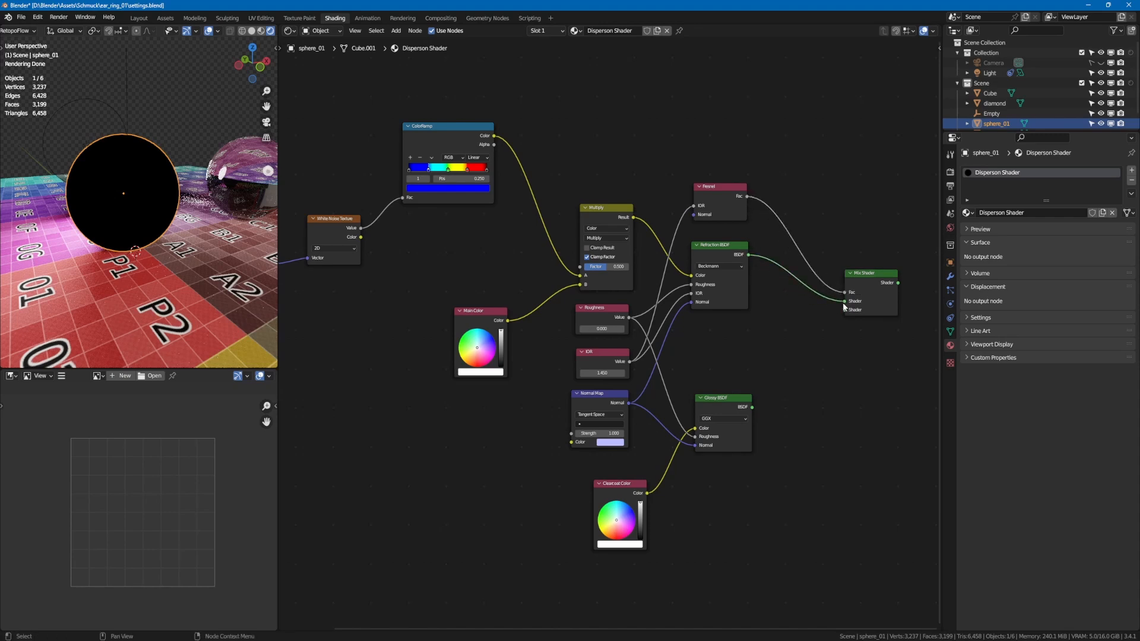
drag(752, 407, 845, 311)
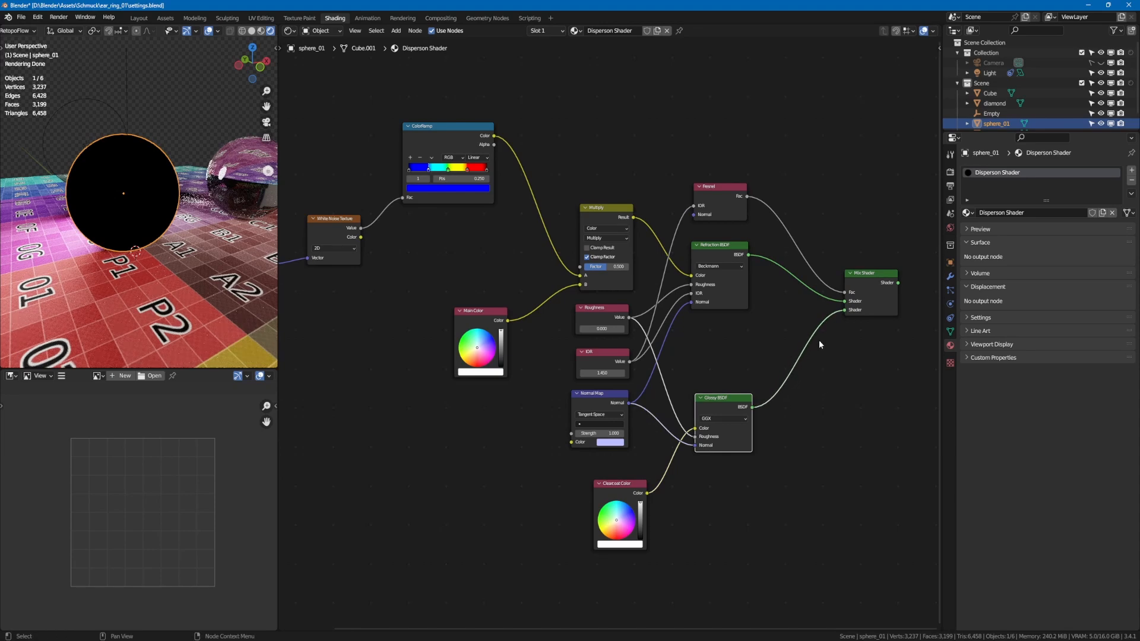
key(alt+a)
Add a Material Output node after the Mix Shader and connect the Mix Shader's output to its Surface input.
middle_drag(819, 341, 752, 345)
middle_drag(864, 285, 766, 276)
key(shift)
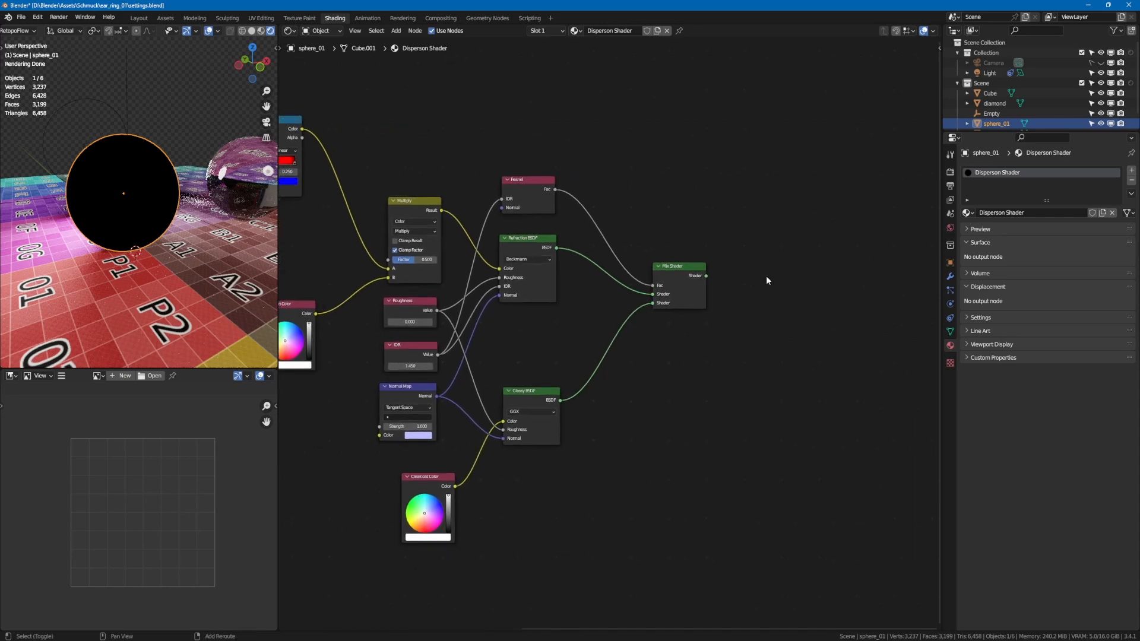
key(shift+a)
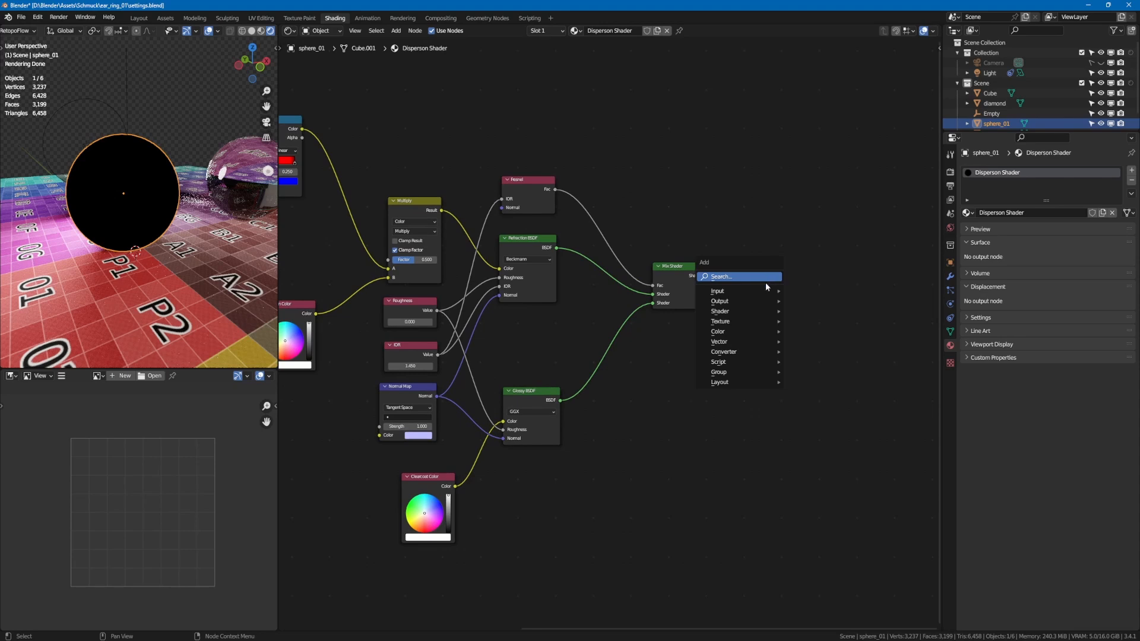
mouse_move(756, 300)
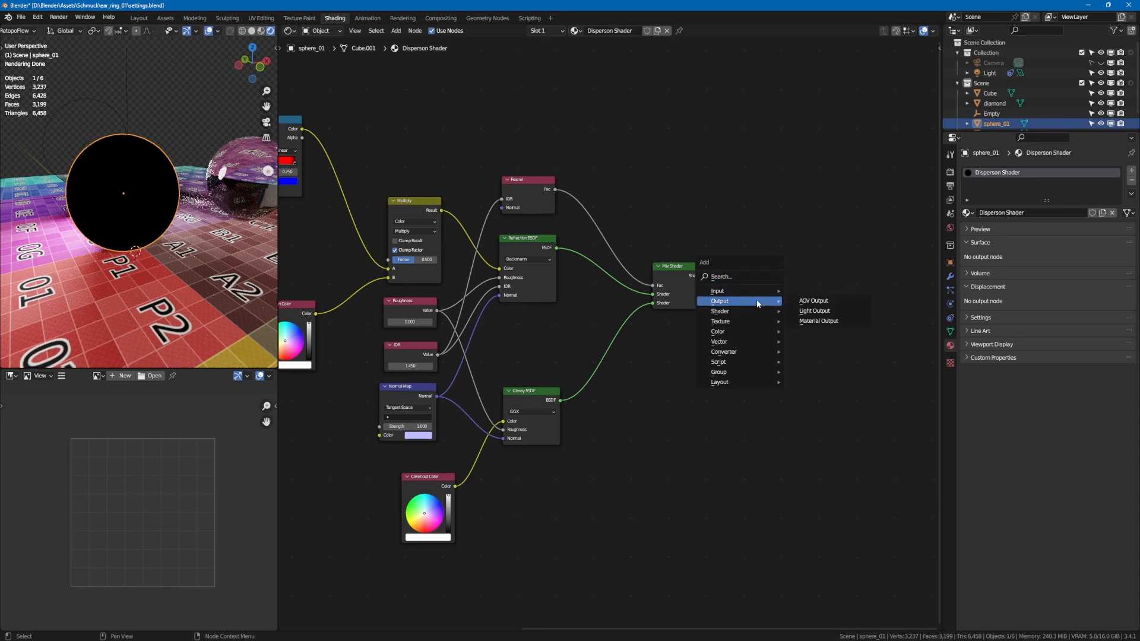
click(832, 321)
click(757, 259)
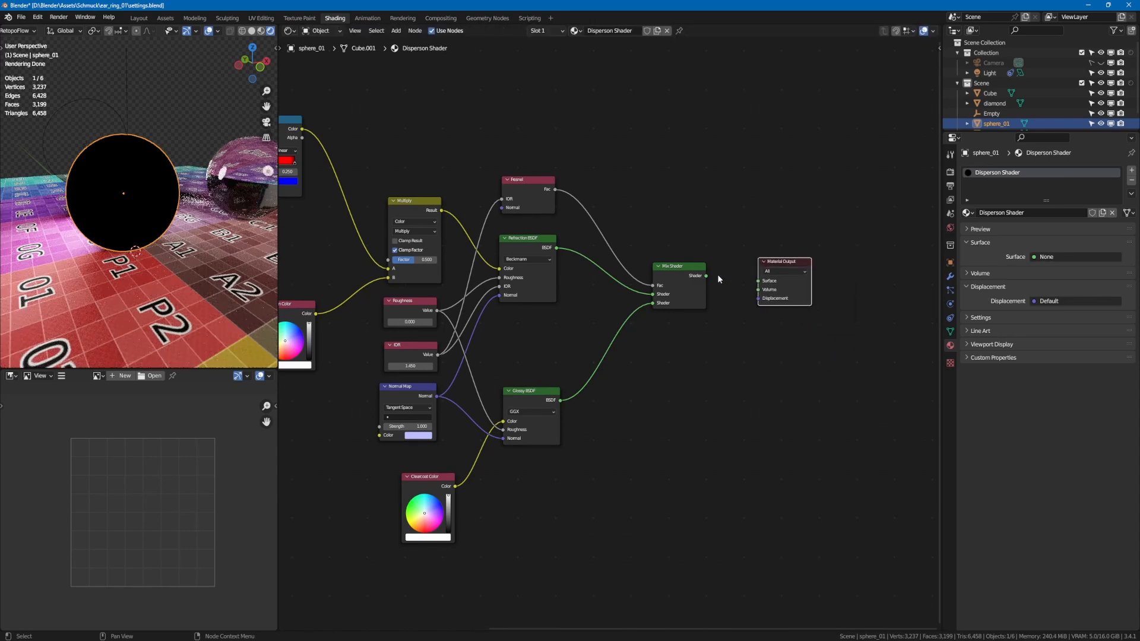
drag(707, 276, 758, 281)
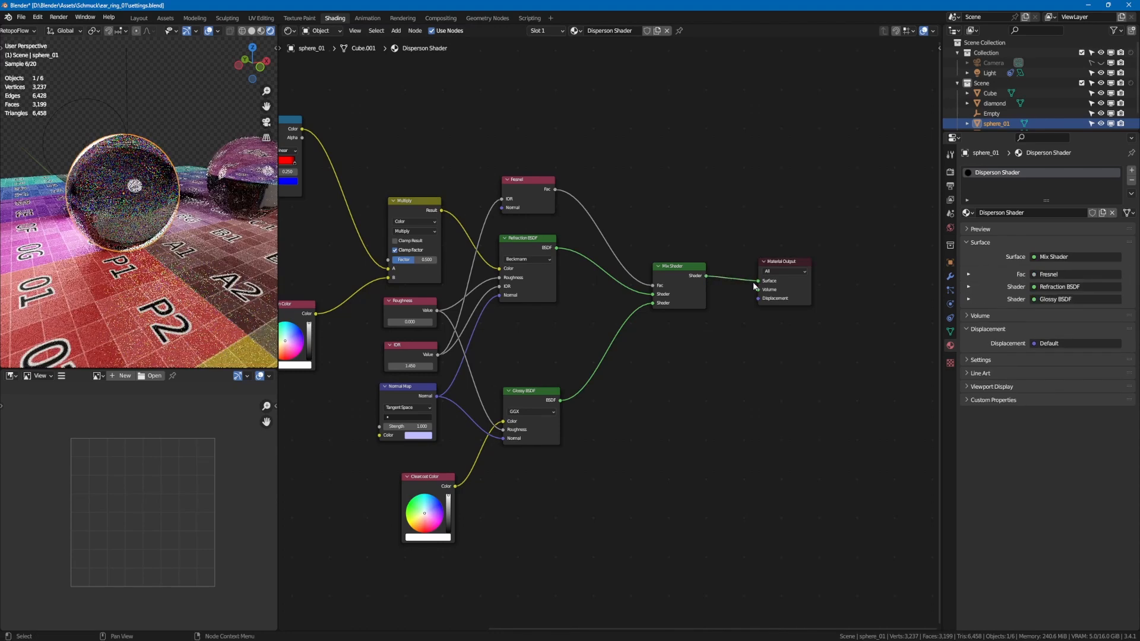
scroll(151, 203, up, 2)
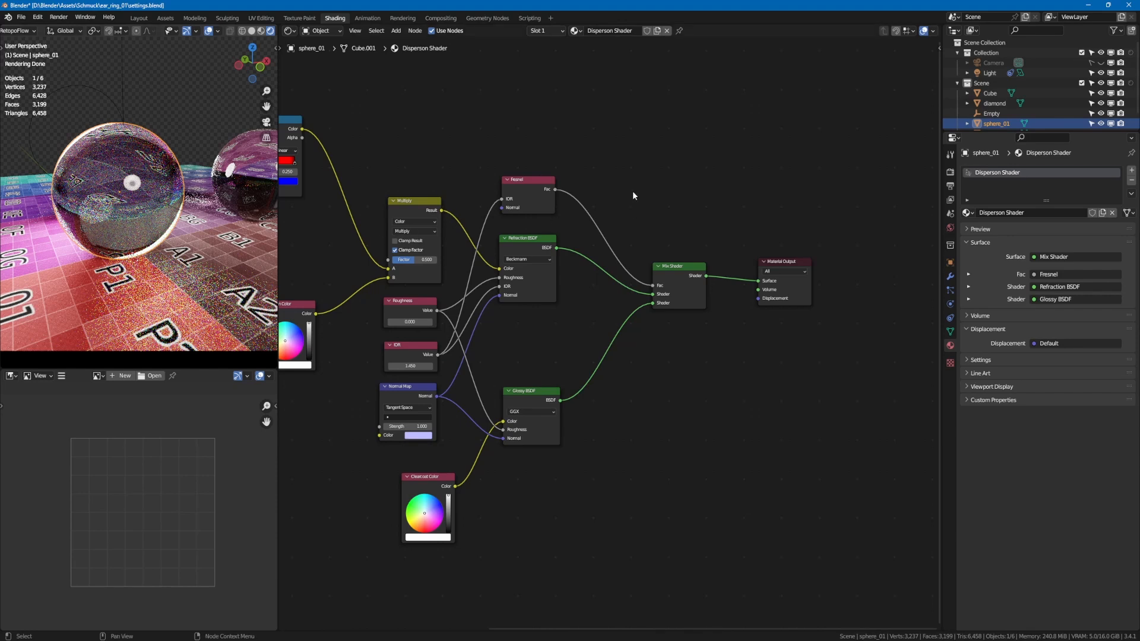
Move the Main Color node lower and add an RGB Curves node directly beneath the ColorRamp.
middle_drag(363, 304, 585, 321)
drag(523, 330, 519, 368)
click(425, 249)
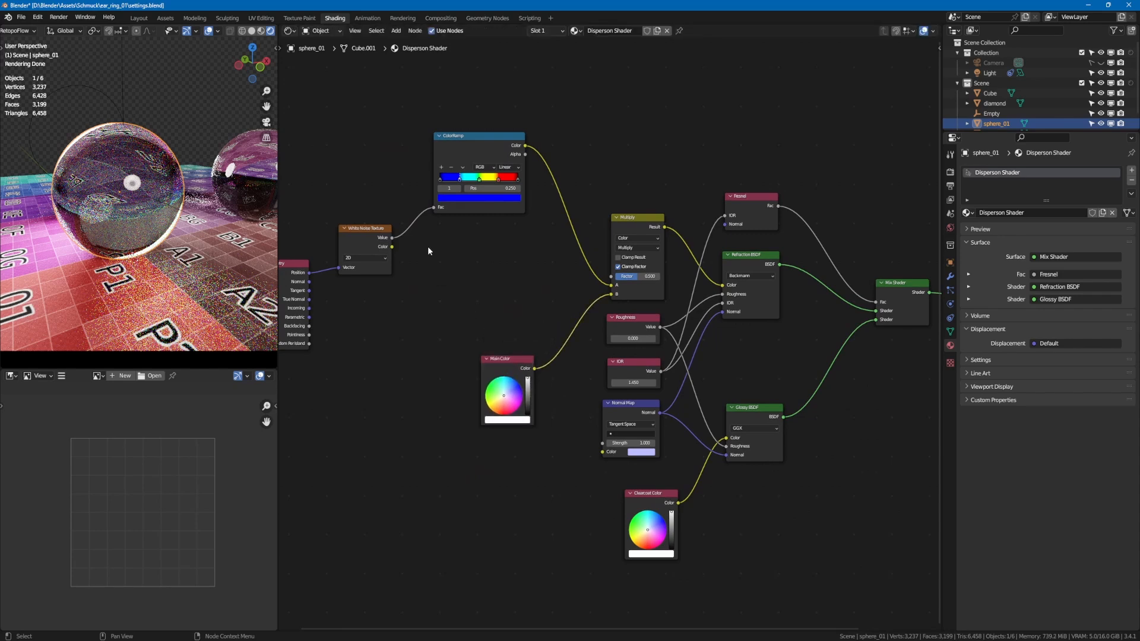
key(shift+a)
mouse_move(428, 248)
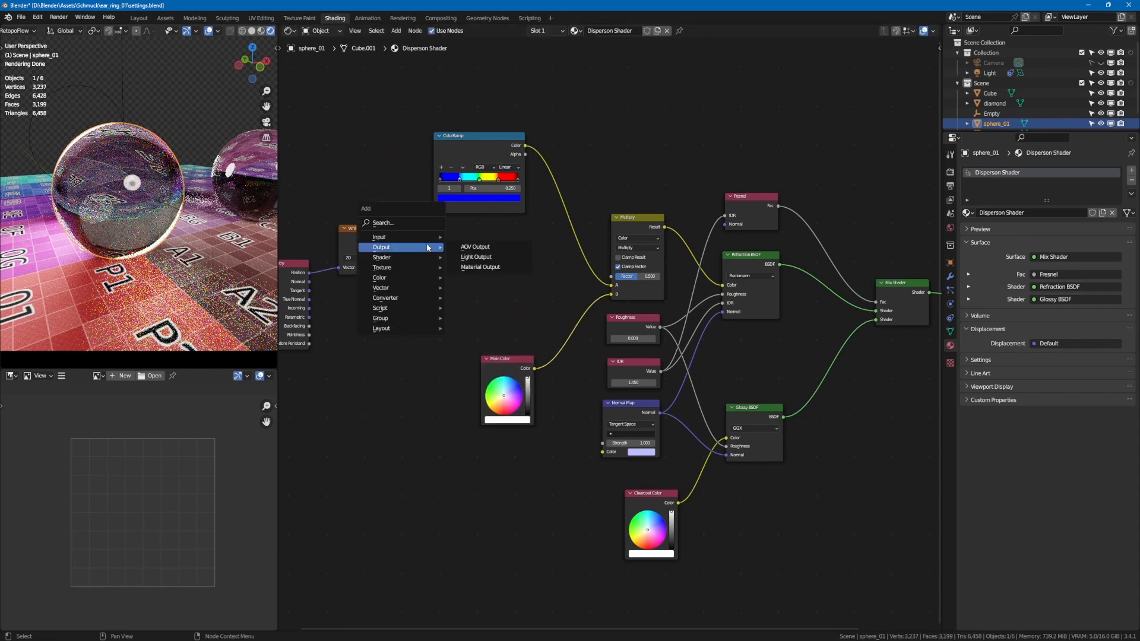
click(407, 224)
text(rgb)
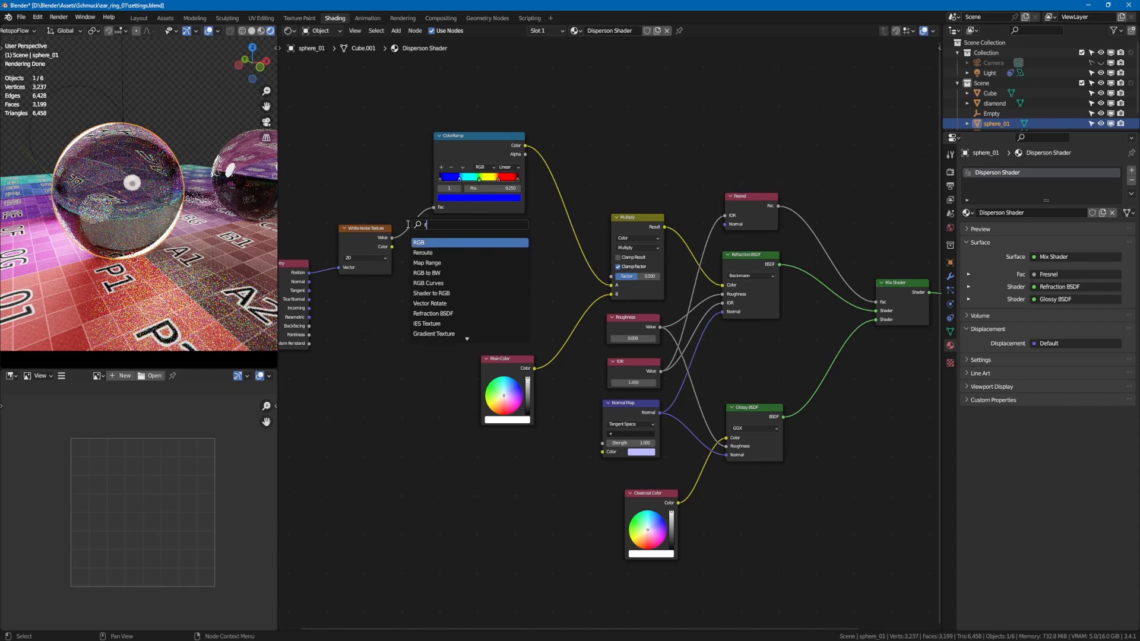
key(Down)
key(Down)
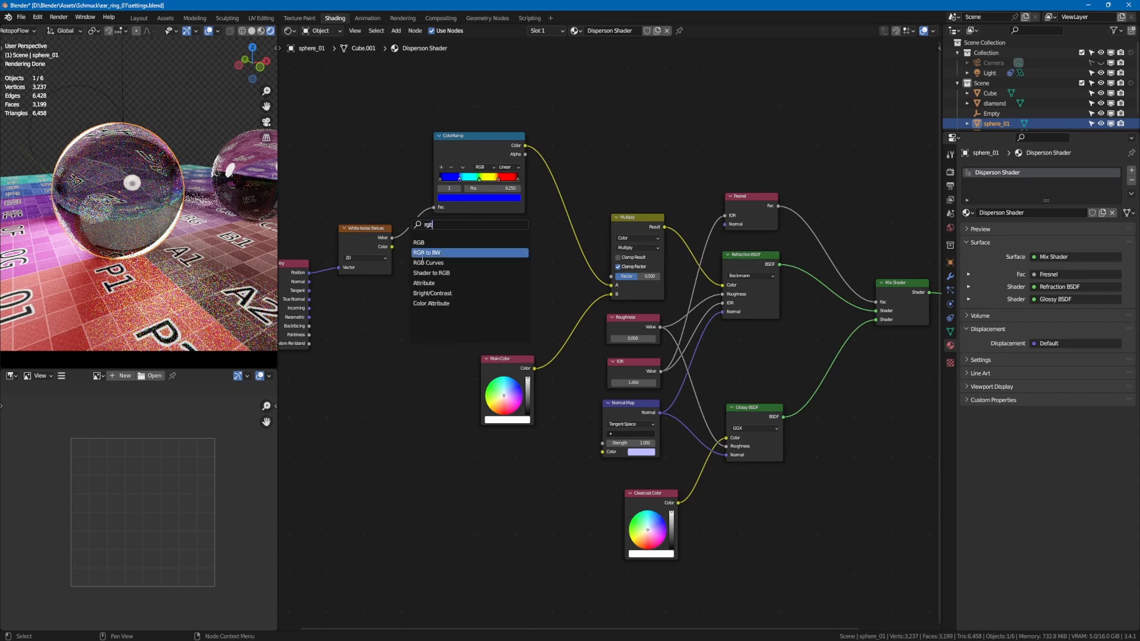
key(Return)
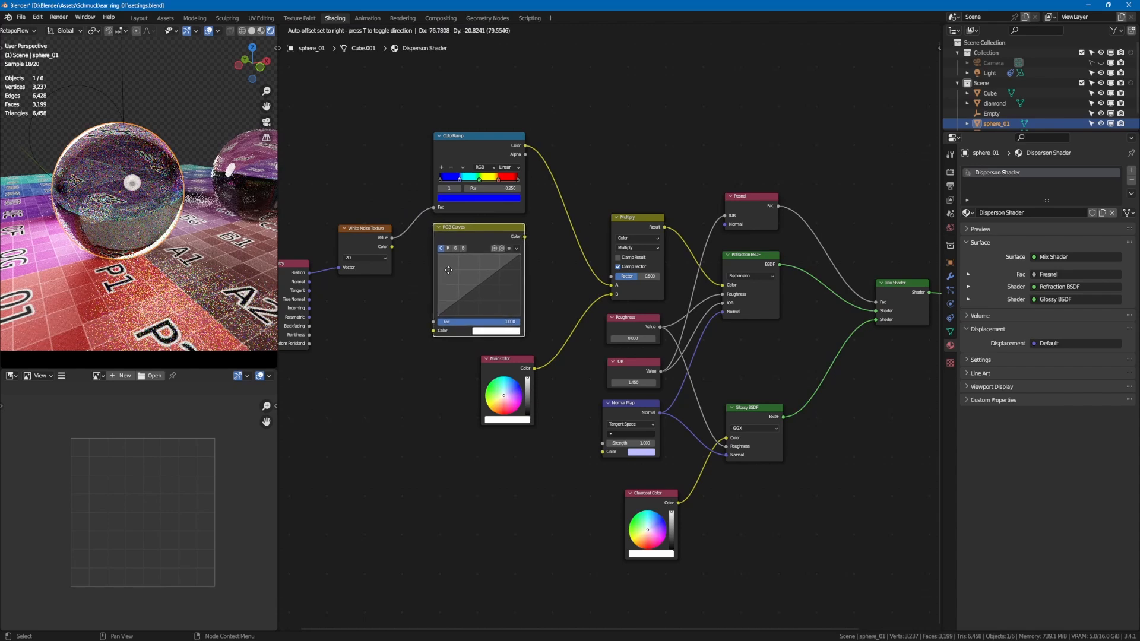
click(448, 270)
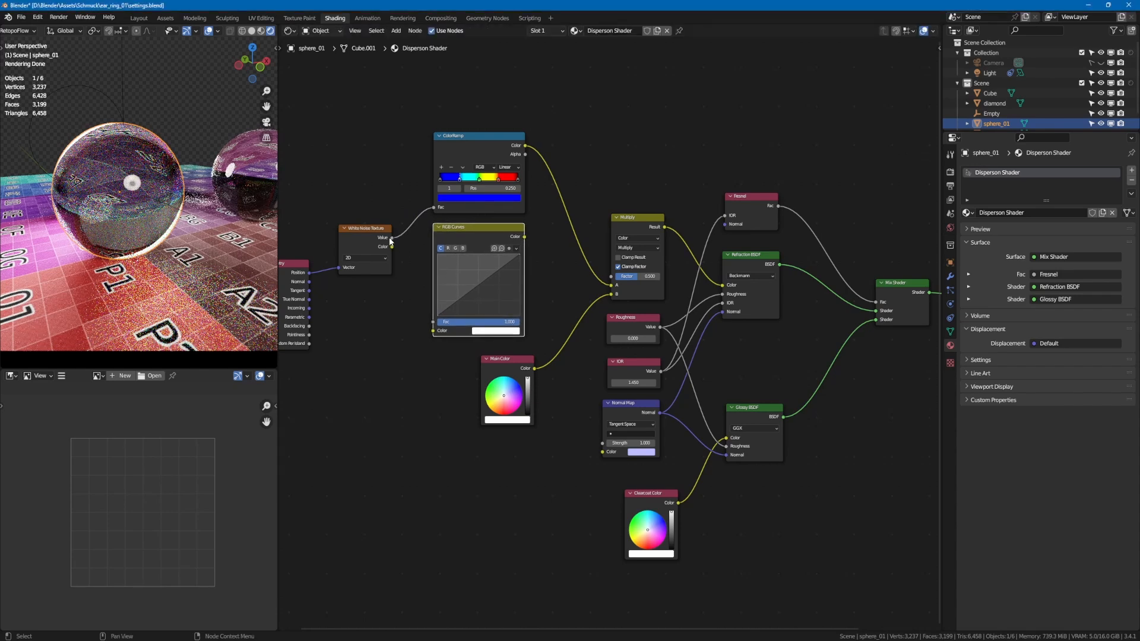
Connect the White Noise Texture's Value output to the RGB Curves' Color input and move the noise node slightly lower.
drag(391, 237, 434, 331)
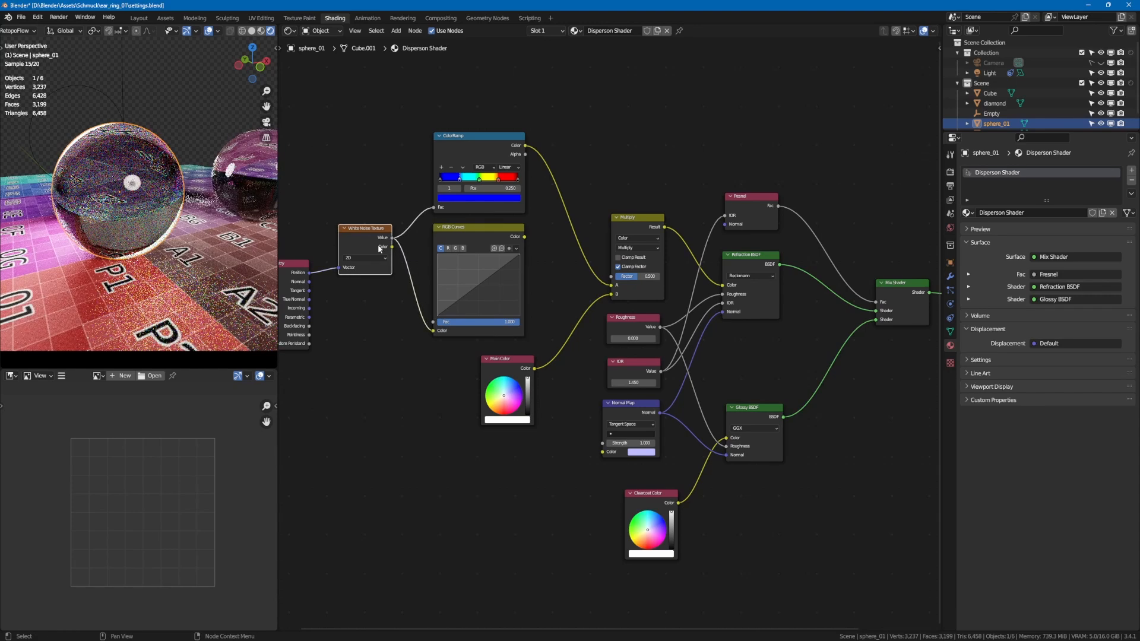
drag(362, 240, 363, 270)
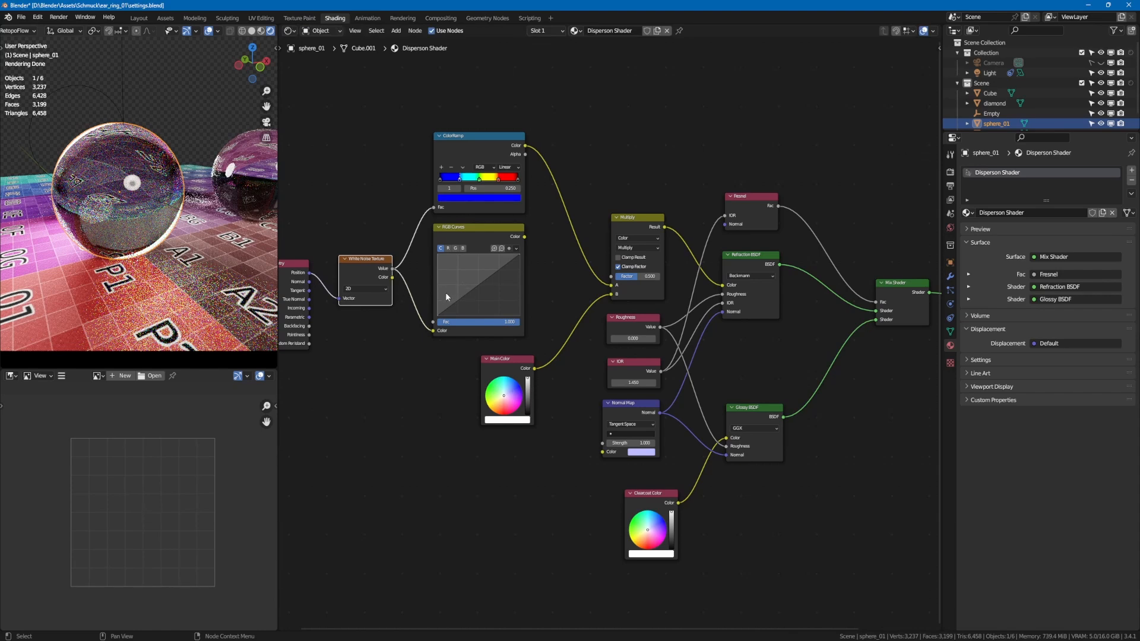
Invert the RGB Curves curve so it falls from 1 to 0, and add a middle point that bends it toward the lower-left corner.
drag(438, 315, 437, 255)
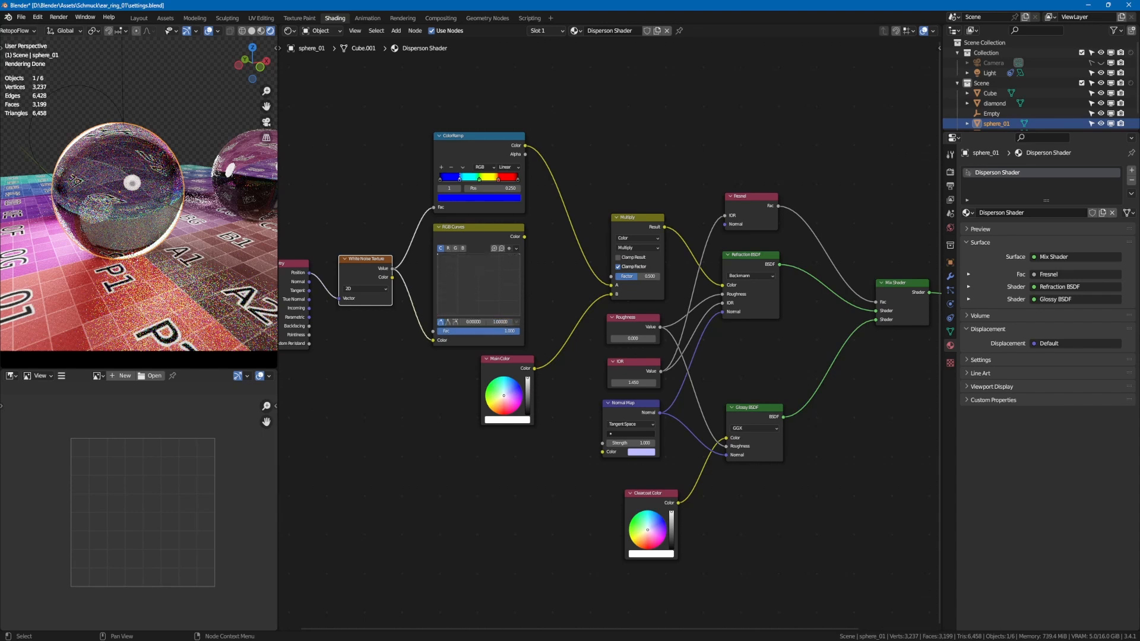
drag(517, 255, 517, 314)
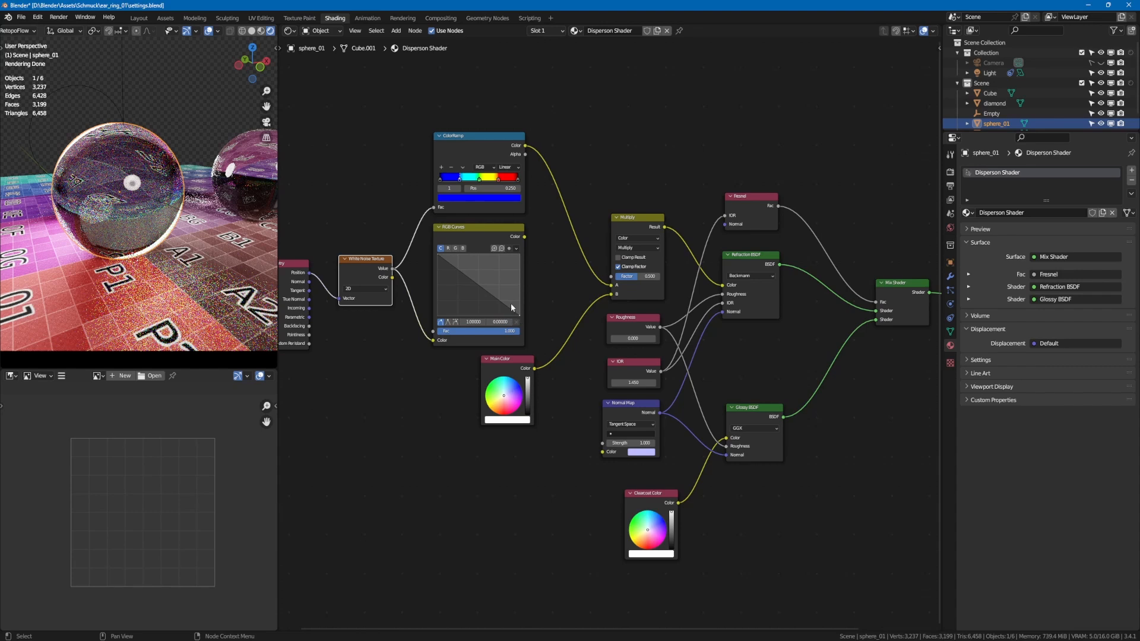
click(479, 285)
drag(478, 284, 466, 300)
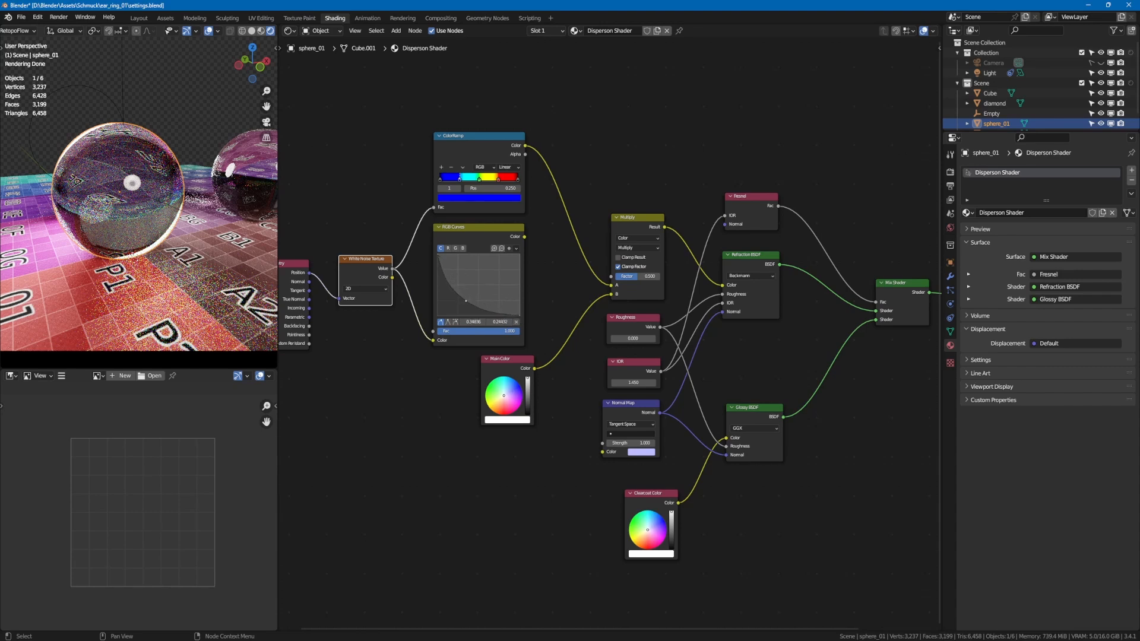
key(alt+Tab)
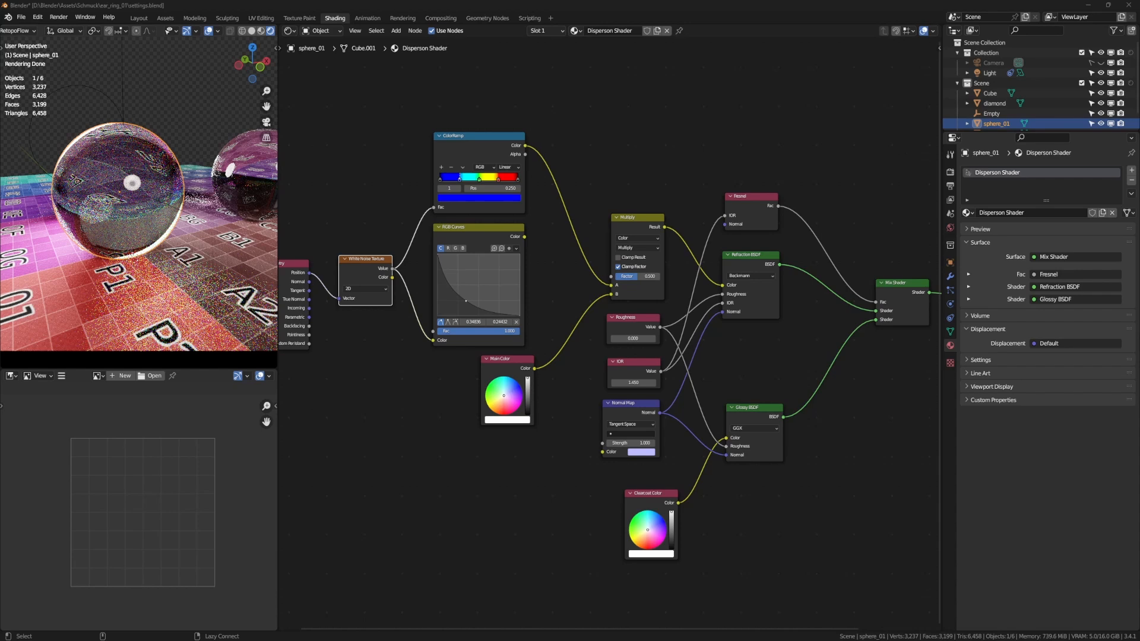
key(alt+Tab)
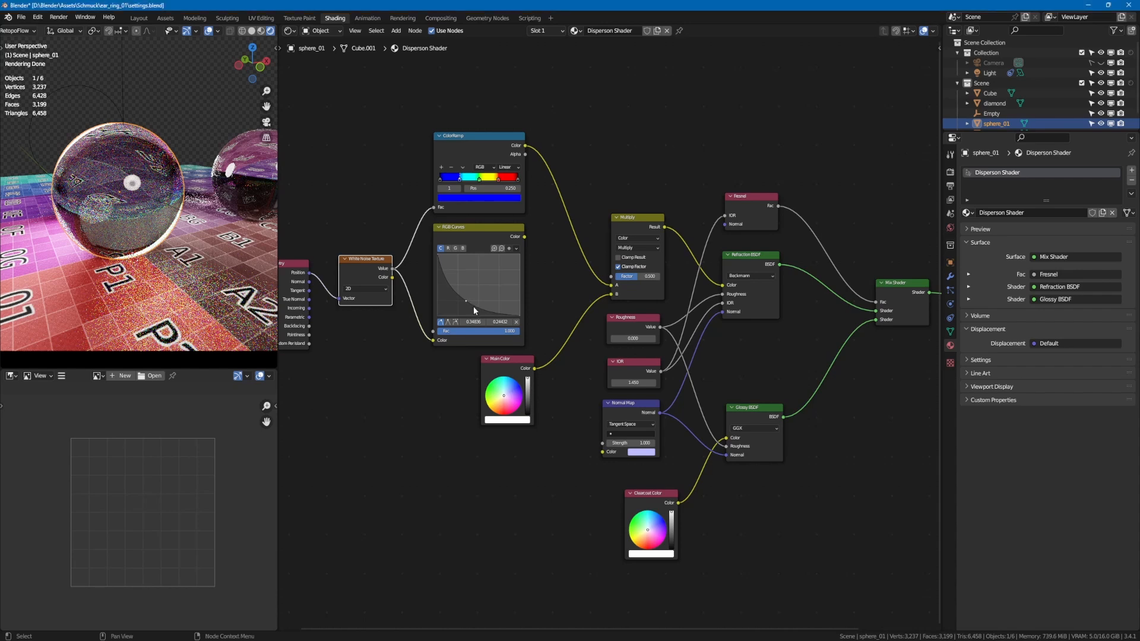
Set the middle point of the RGB Curves curve to X 0.3 and Y 0.3.
click(471, 322)
text(0.3)
key(Tab)
key(BackSpace)
text(.03)
key(Return)
click(507, 321)
text(.3)
key(Return)
scroll(514, 309, up, 3)
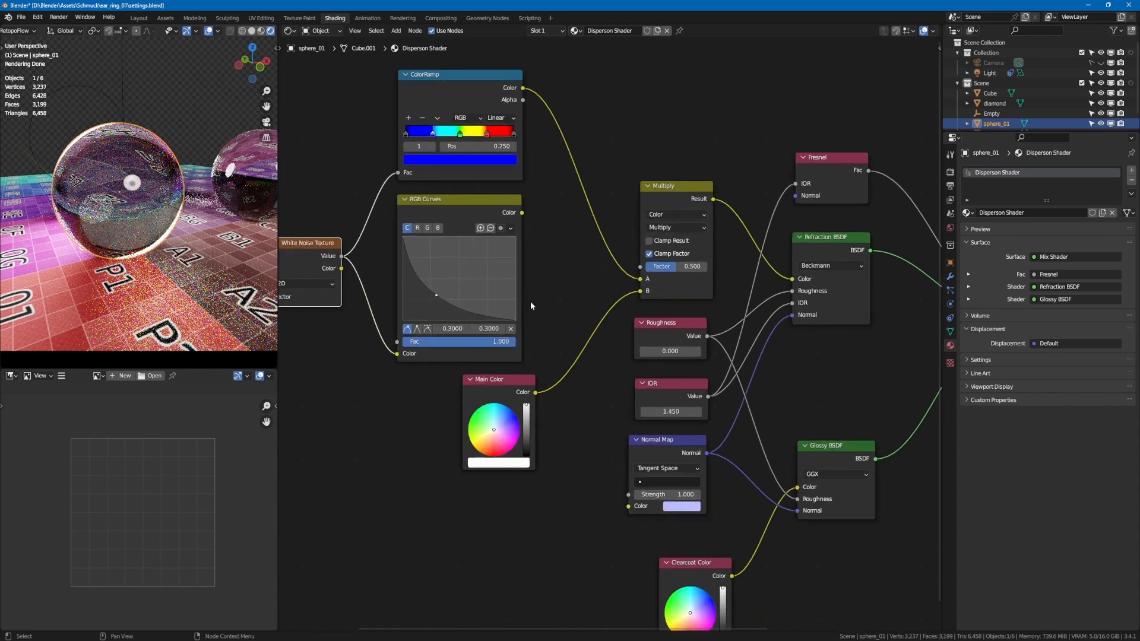
scroll(525, 276, up, 2)
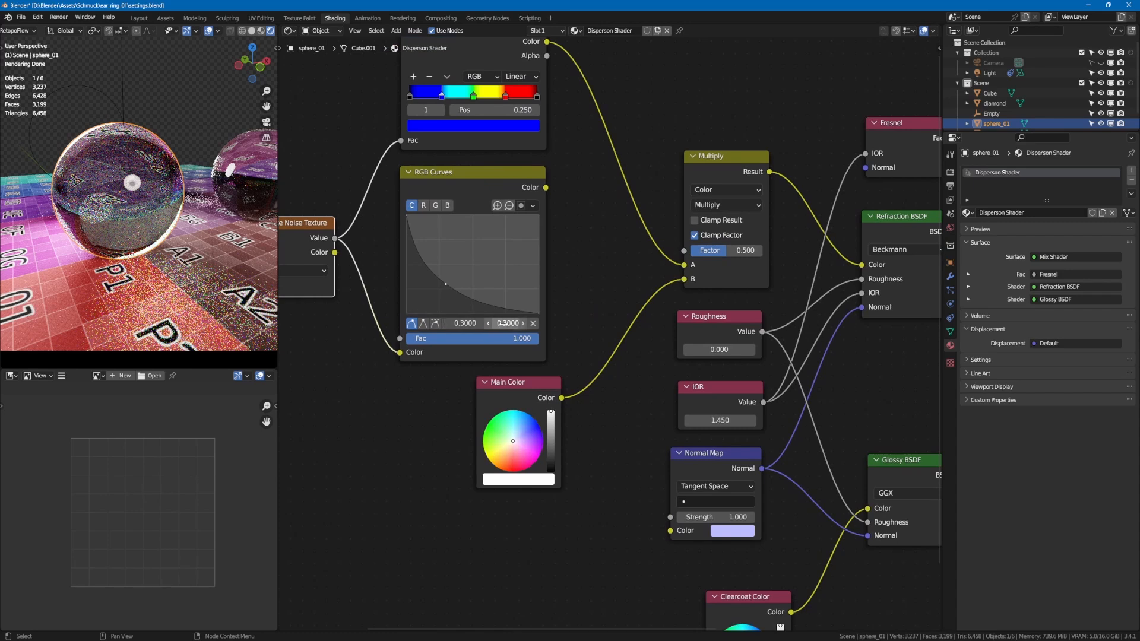
key(alt+Tab)
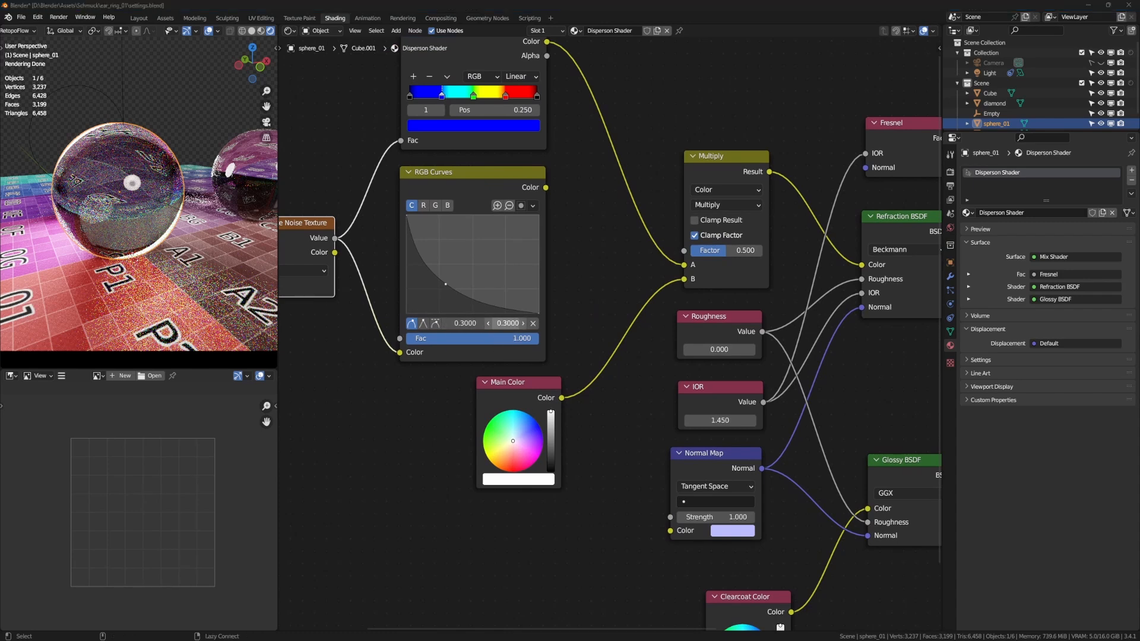
key(alt+Tab)
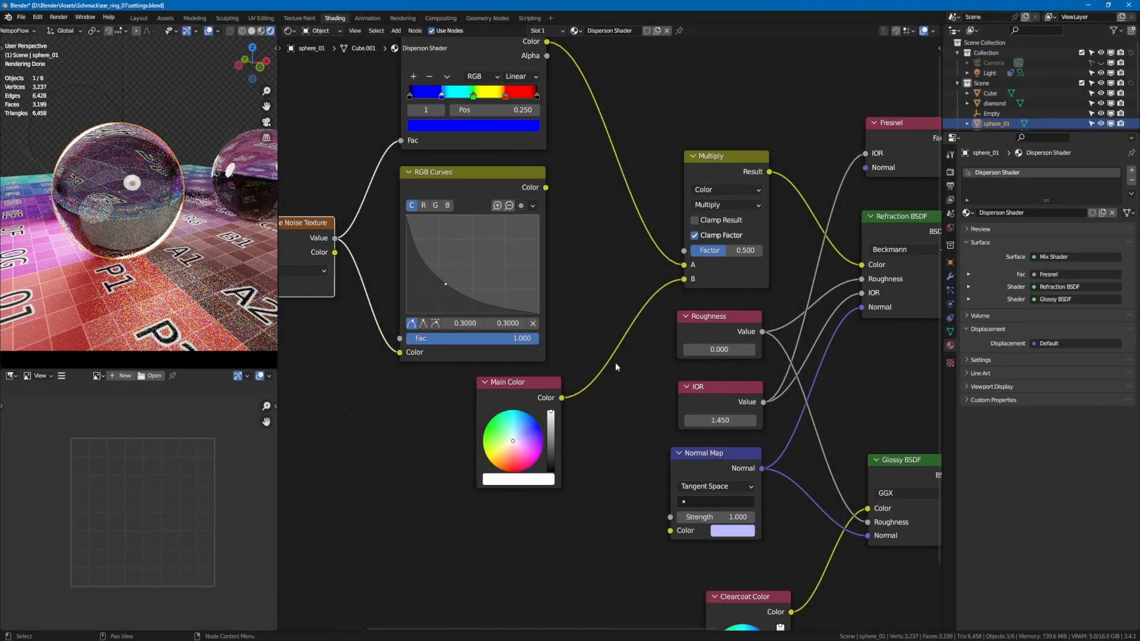
Add a Map Range node beside the Clearcoat Color node, below the Normal Map.
scroll(615, 362, down, 2)
middle_drag(611, 344, 601, 280)
scroll(603, 326, down, 1)
middle_drag(603, 325, 621, 268)
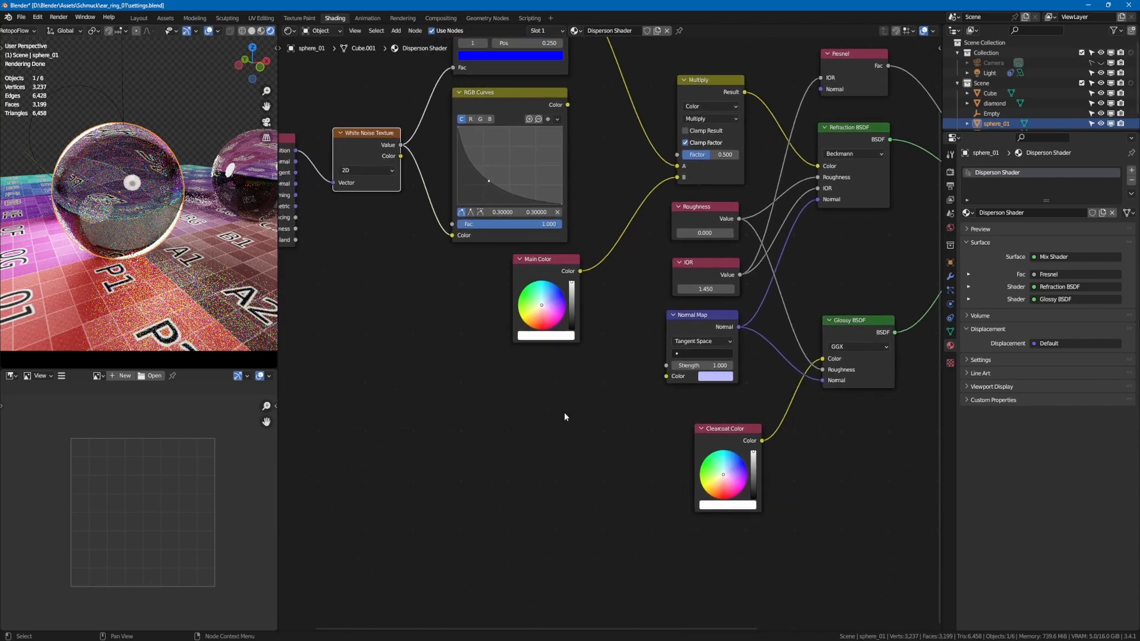
key(shift+a)
click(596, 438)
text(map)
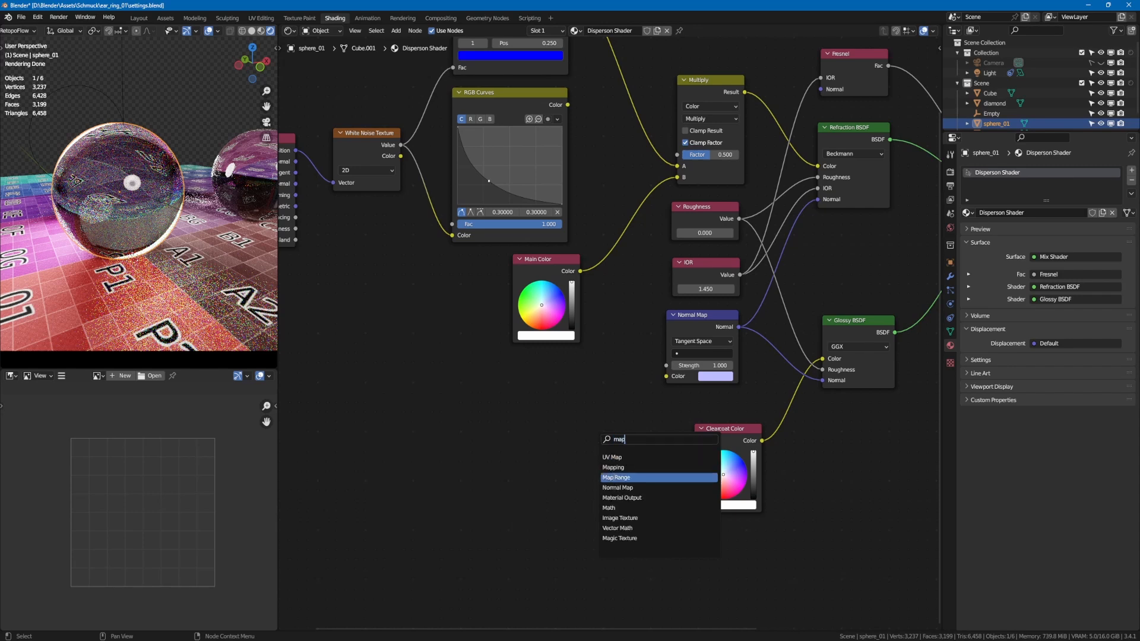
click(613, 477)
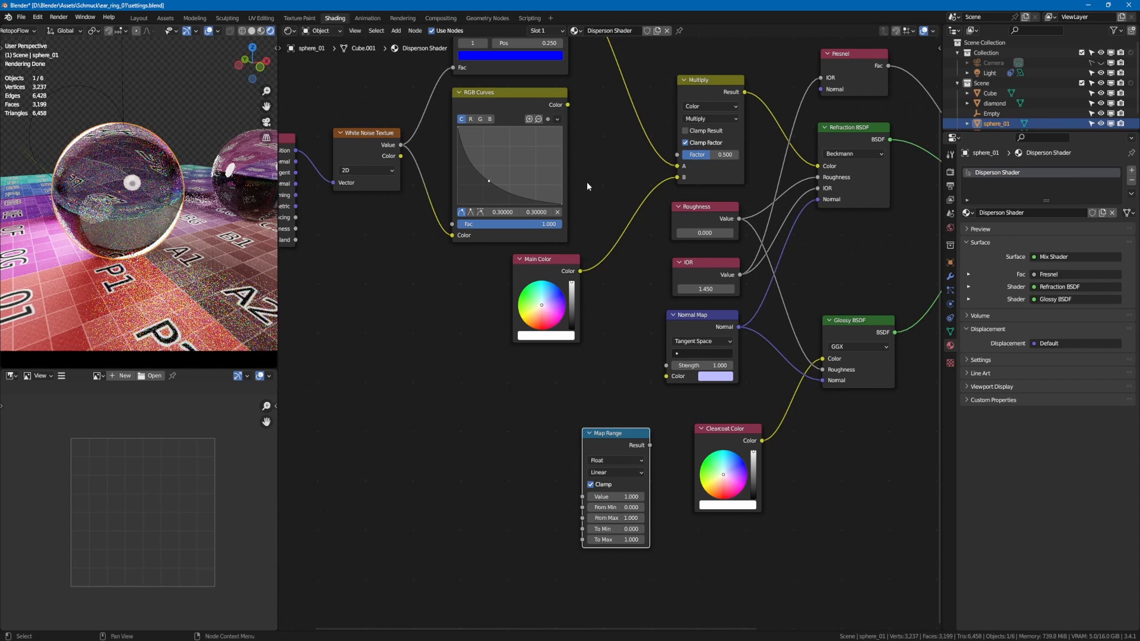
Connect the RGB Curves' Color output to the Map Range's Value input and spread out the curve, colour and Map Range nodes.
drag(567, 105, 582, 497)
drag(601, 432, 628, 430)
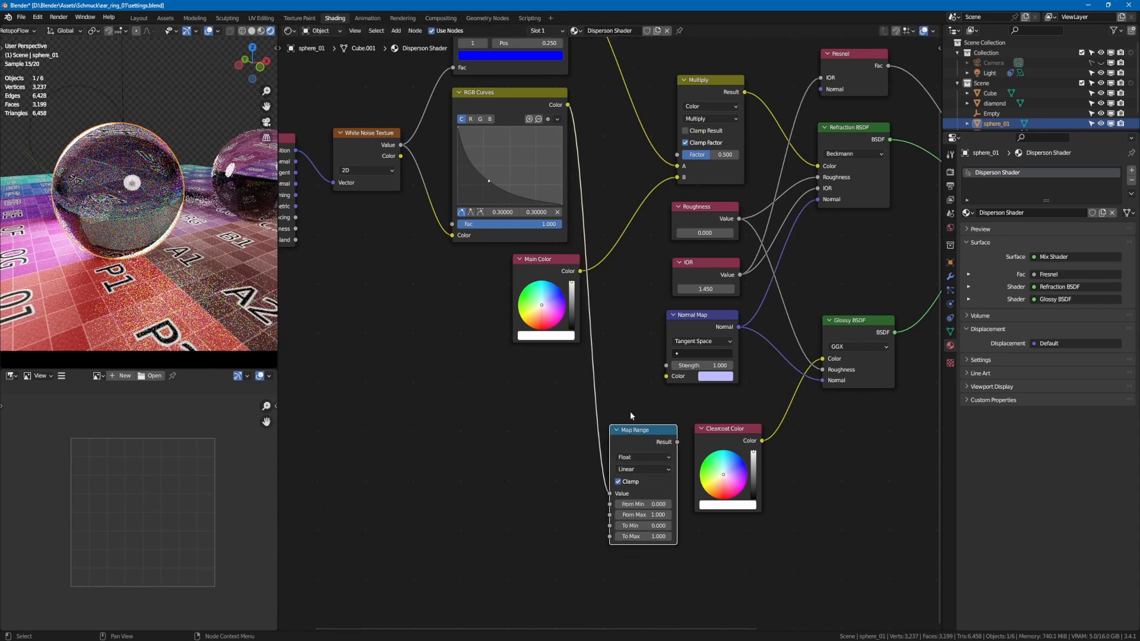
drag(541, 259, 516, 278)
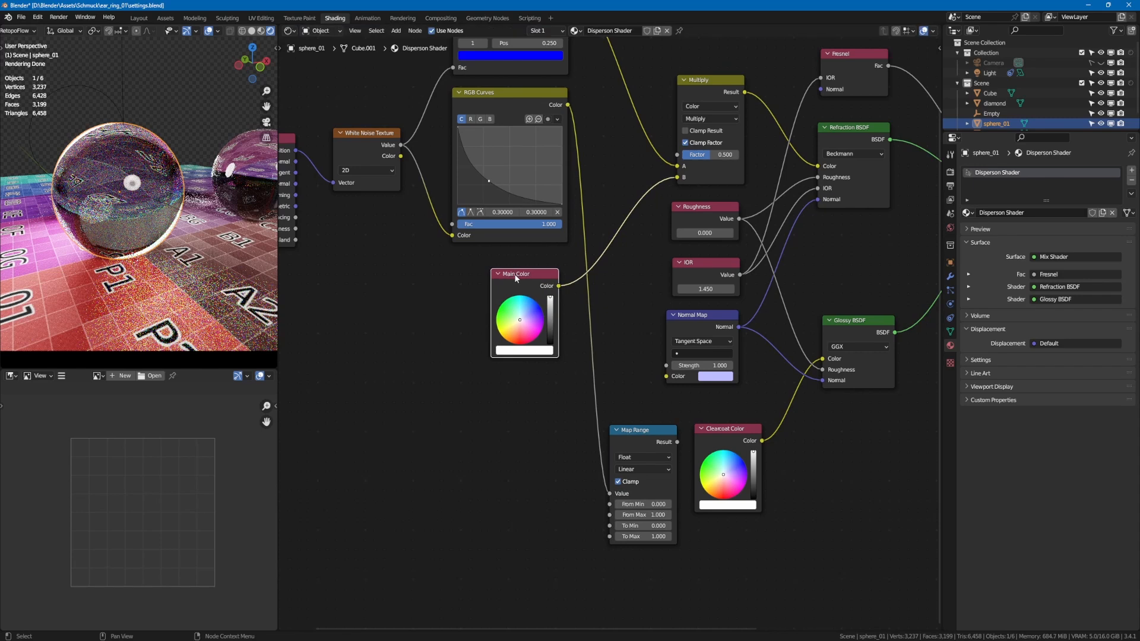
drag(742, 433, 772, 449)
drag(516, 273, 448, 307)
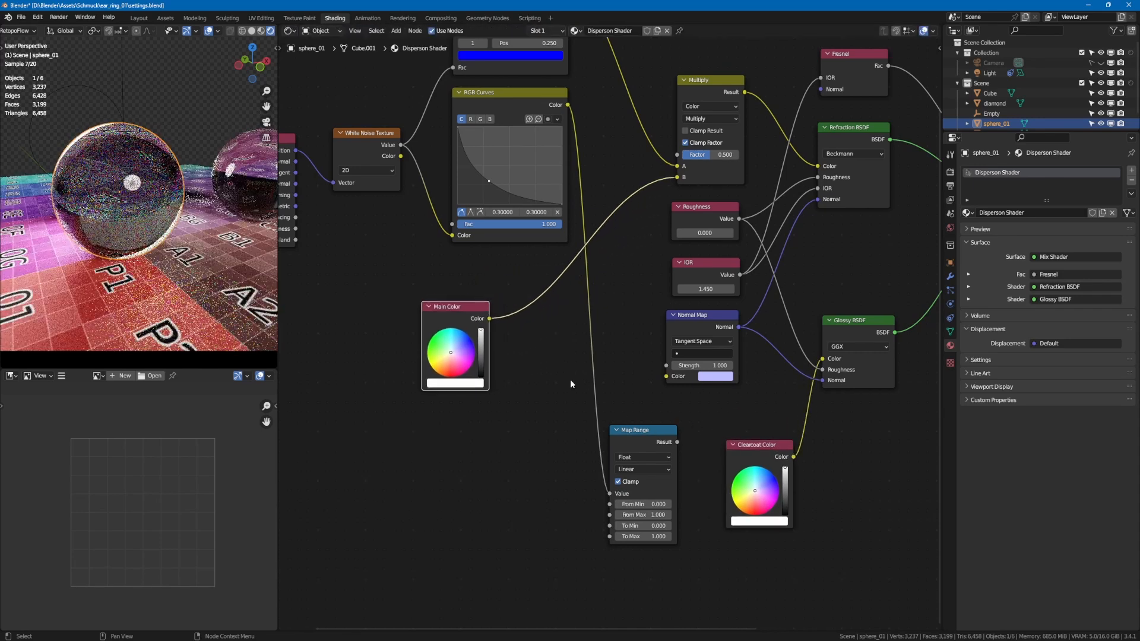
drag(661, 430, 628, 322)
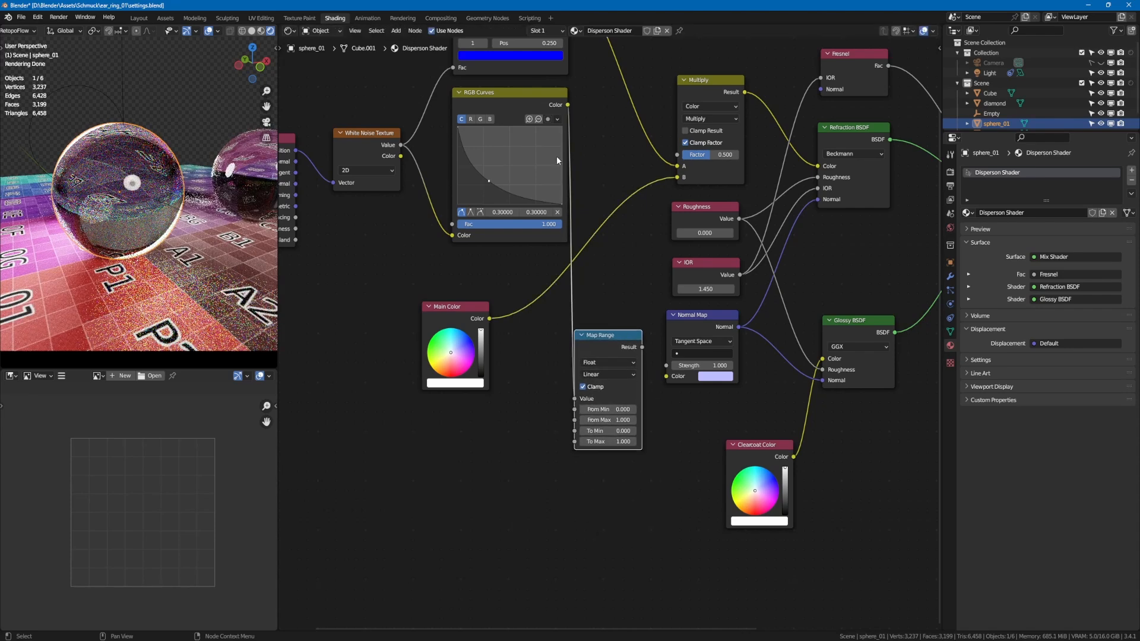
drag(514, 98, 495, 111)
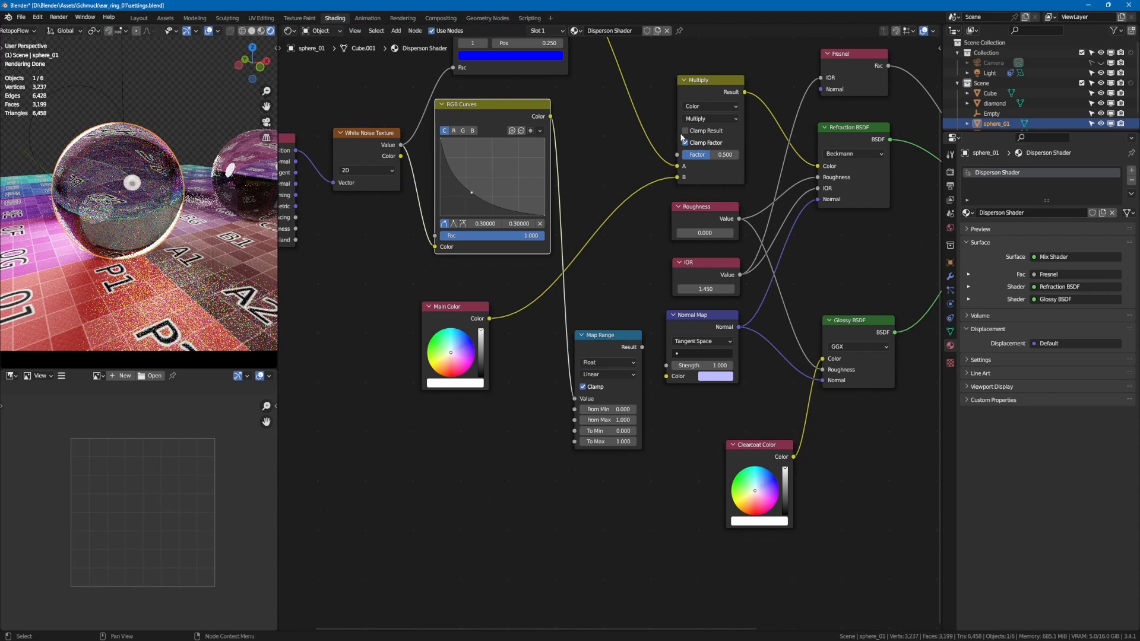
Move the IOR node below Main Color and connect the Map Range's Result to the Refraction BSDF's IOR input.
drag(716, 265, 356, 451)
drag(613, 343, 604, 394)
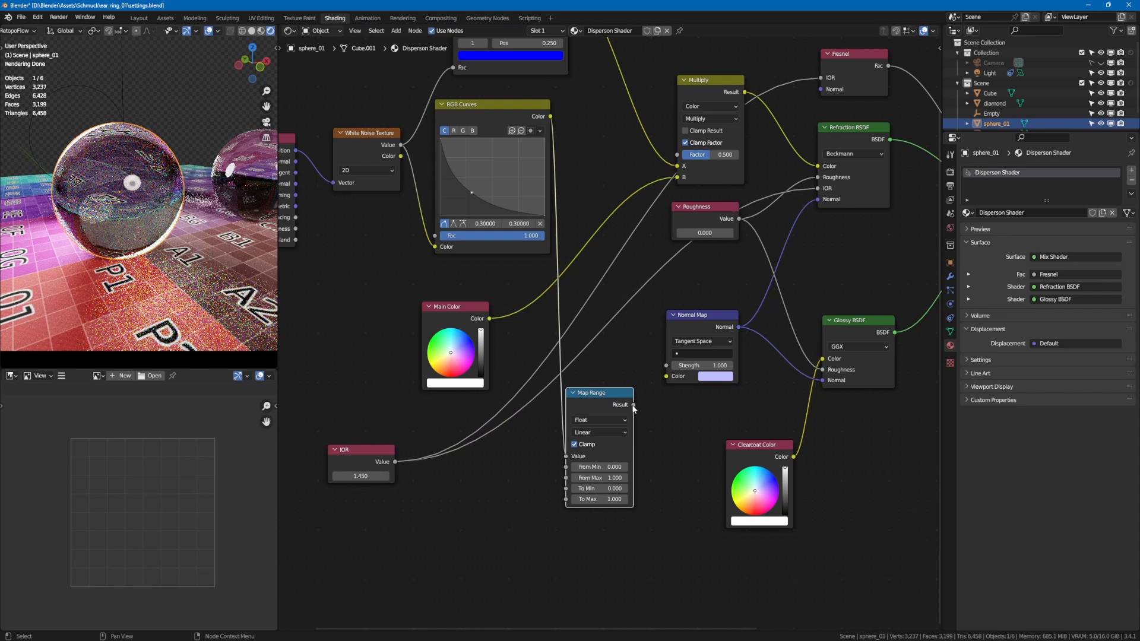
drag(632, 404, 818, 190)
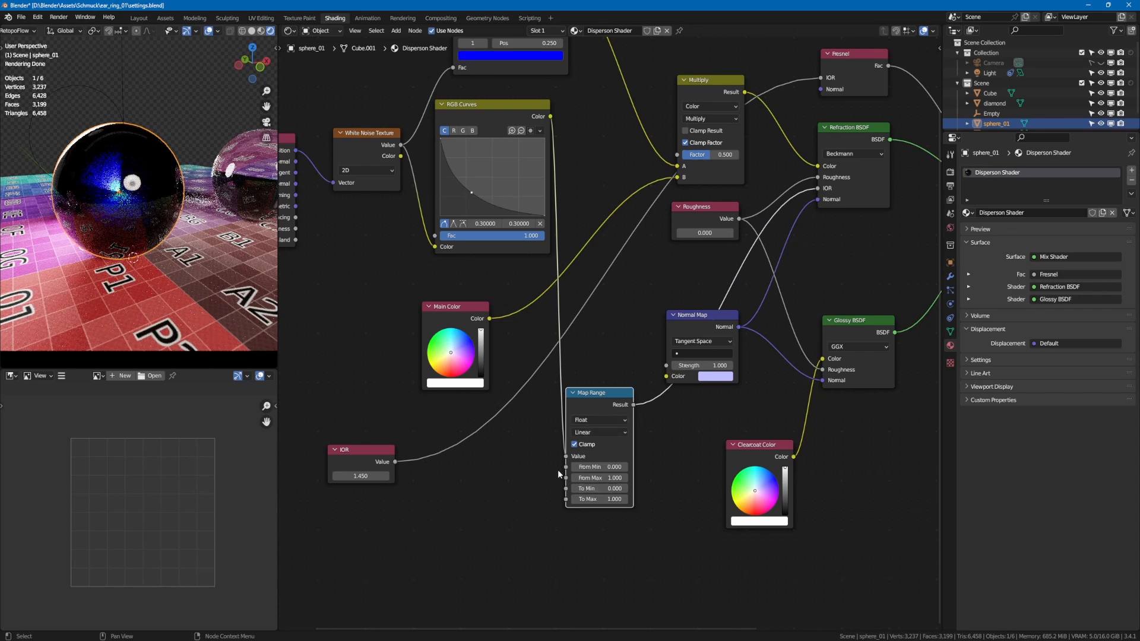
drag(369, 459, 395, 427)
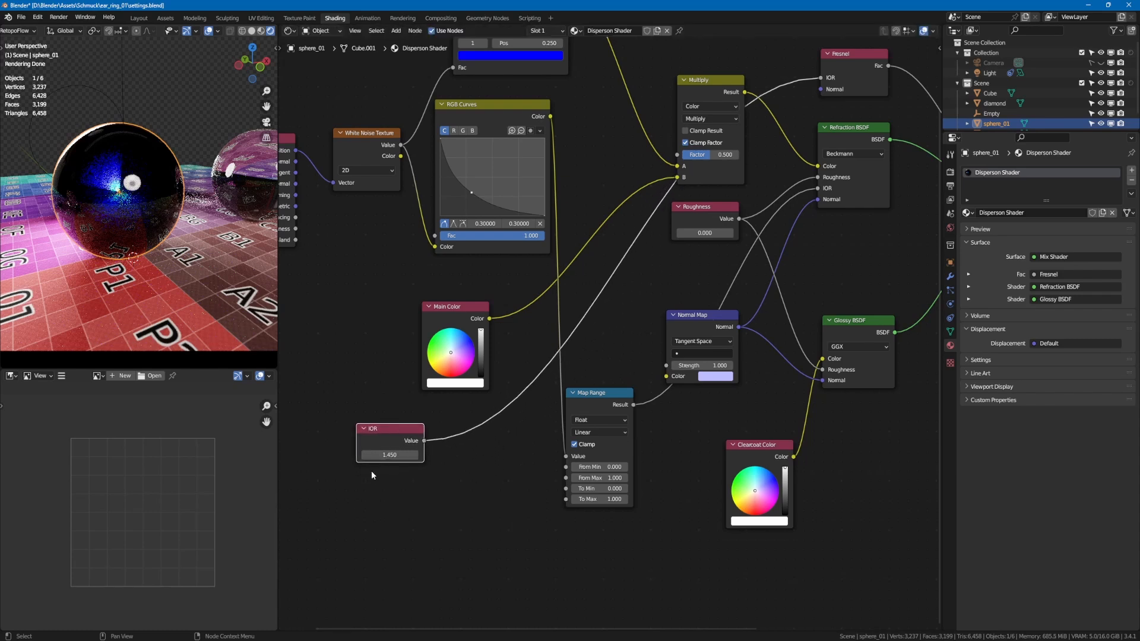
Add a Value node directly below the IOR node and label it Dispersion.
click(366, 491)
key(shift+a)
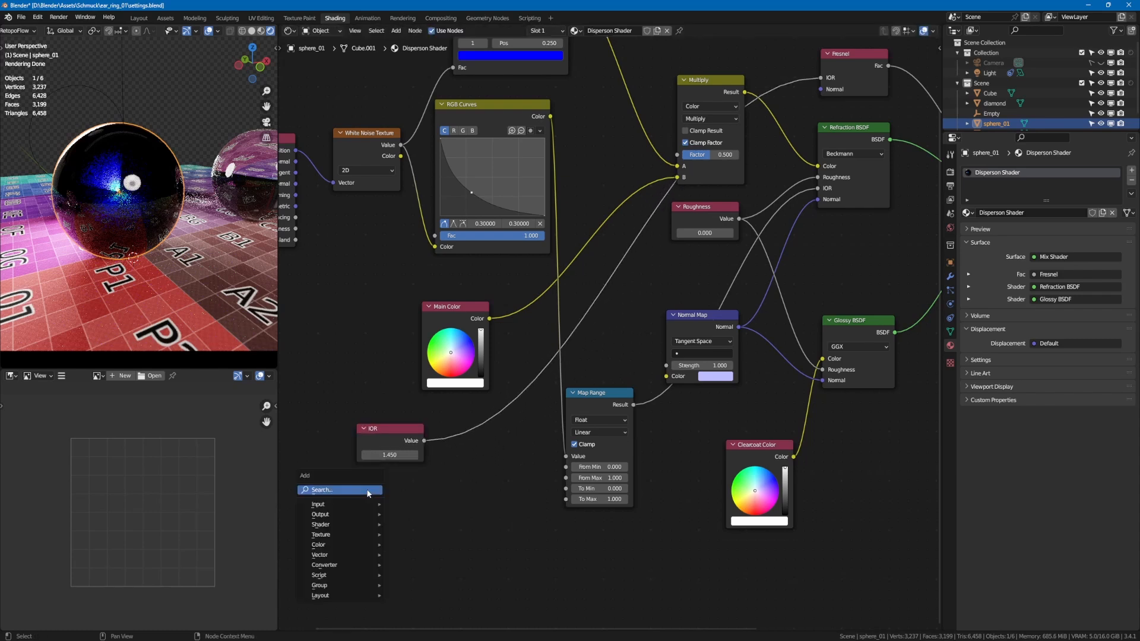
click(368, 492)
text(value)
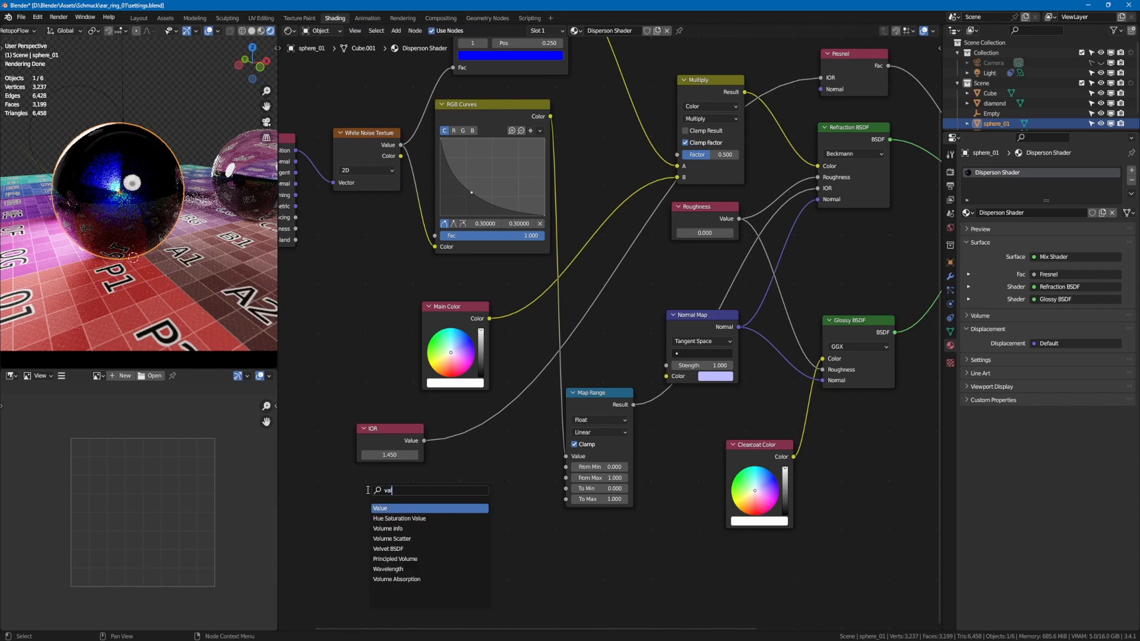
key(Return)
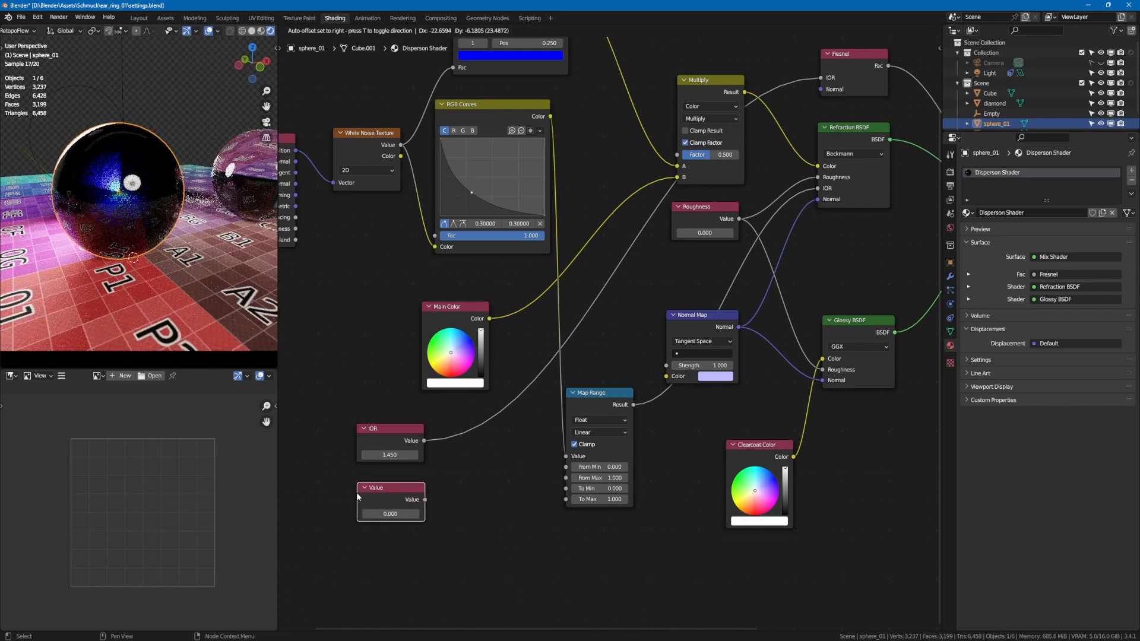
click(358, 492)
right_click(372, 490)
click(372, 486)
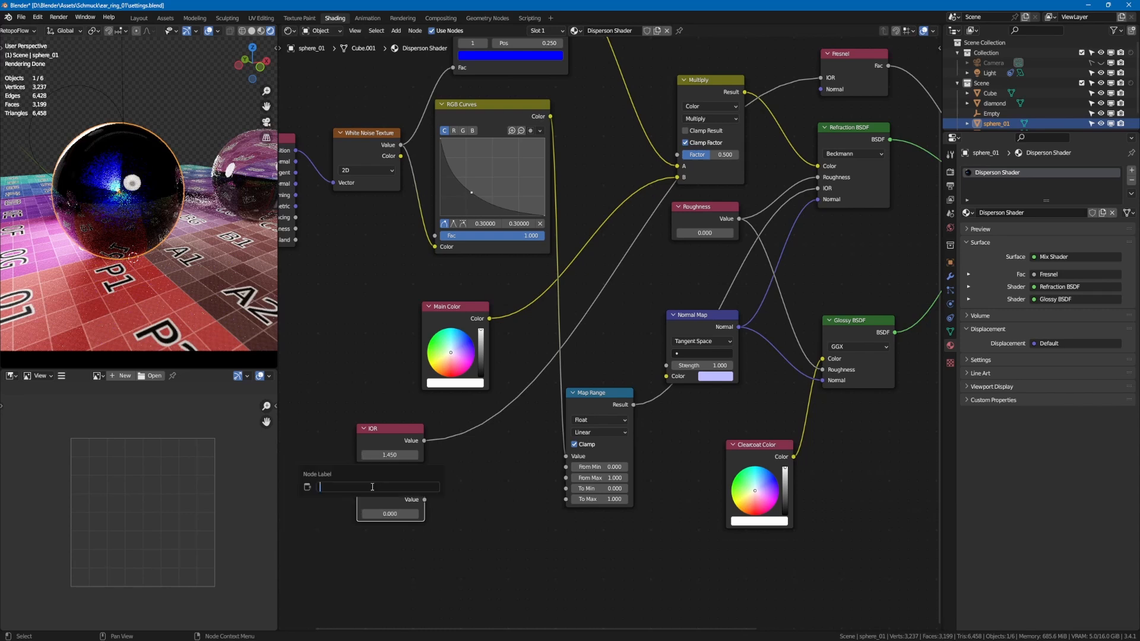
text(Dispersion)
key(Return)
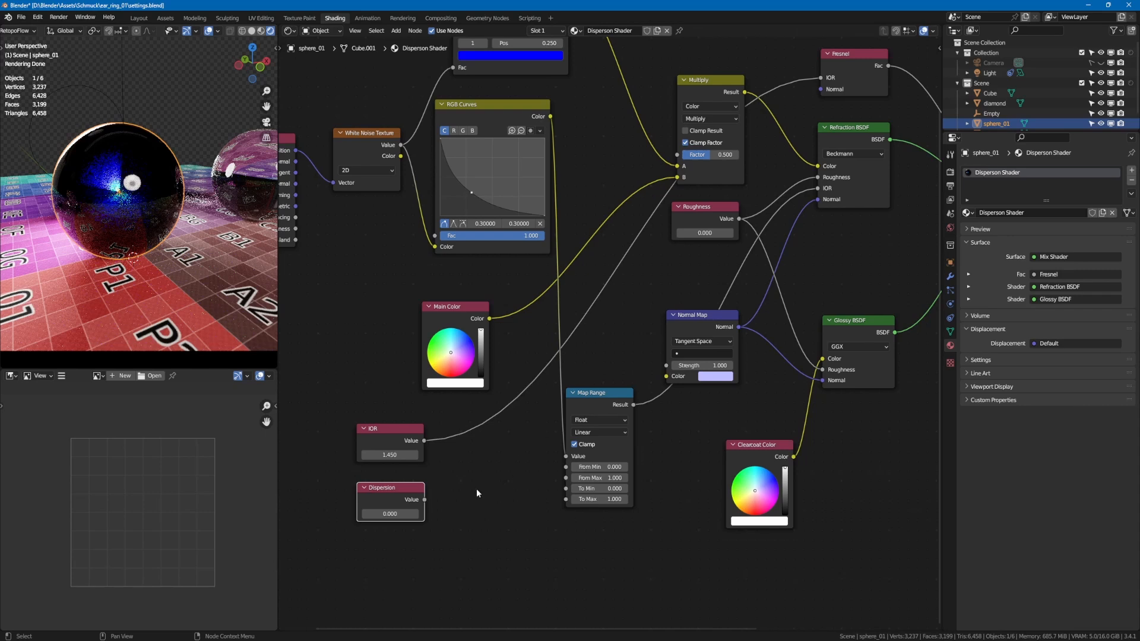
Add a Math node set to Add between the Dispersion node and the Map Range.
key(shift+a)
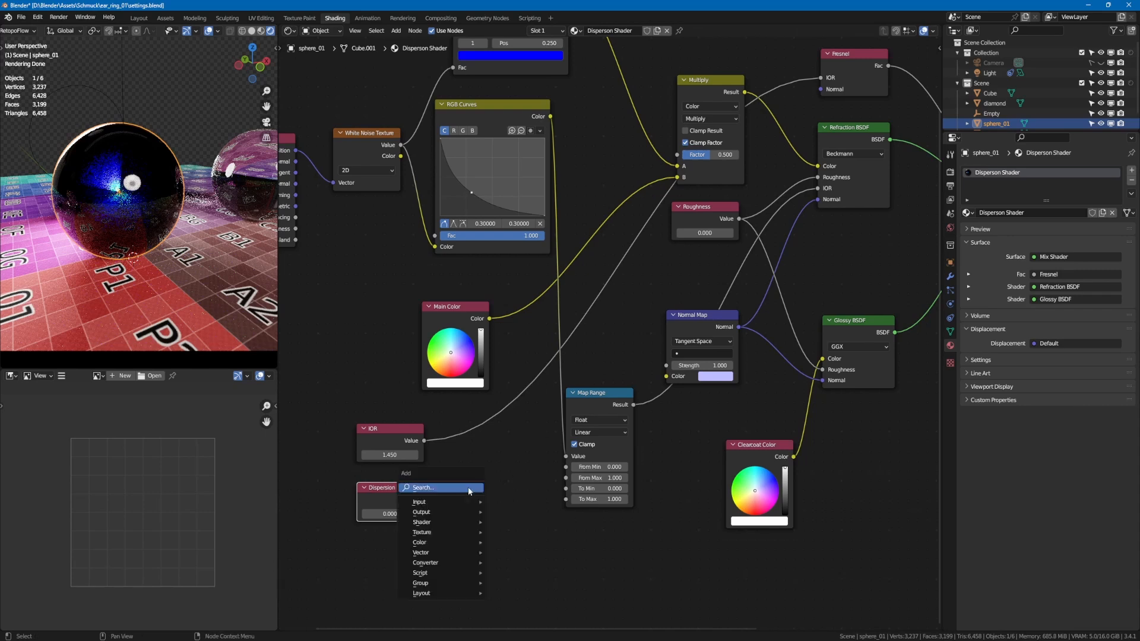
click(468, 486)
text(math)
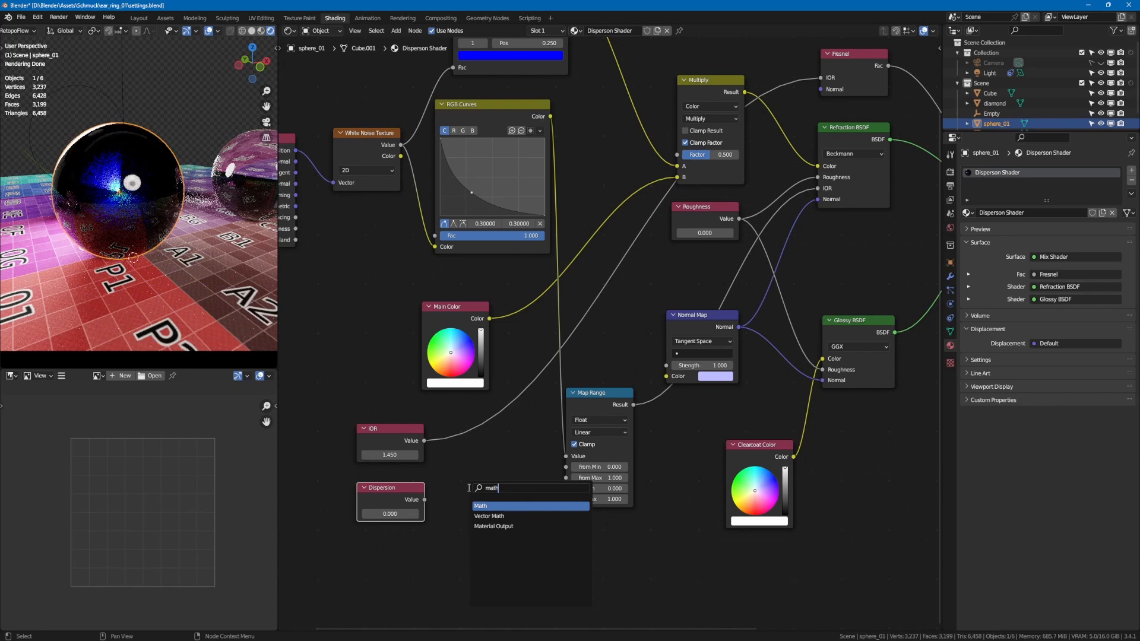
key(Return)
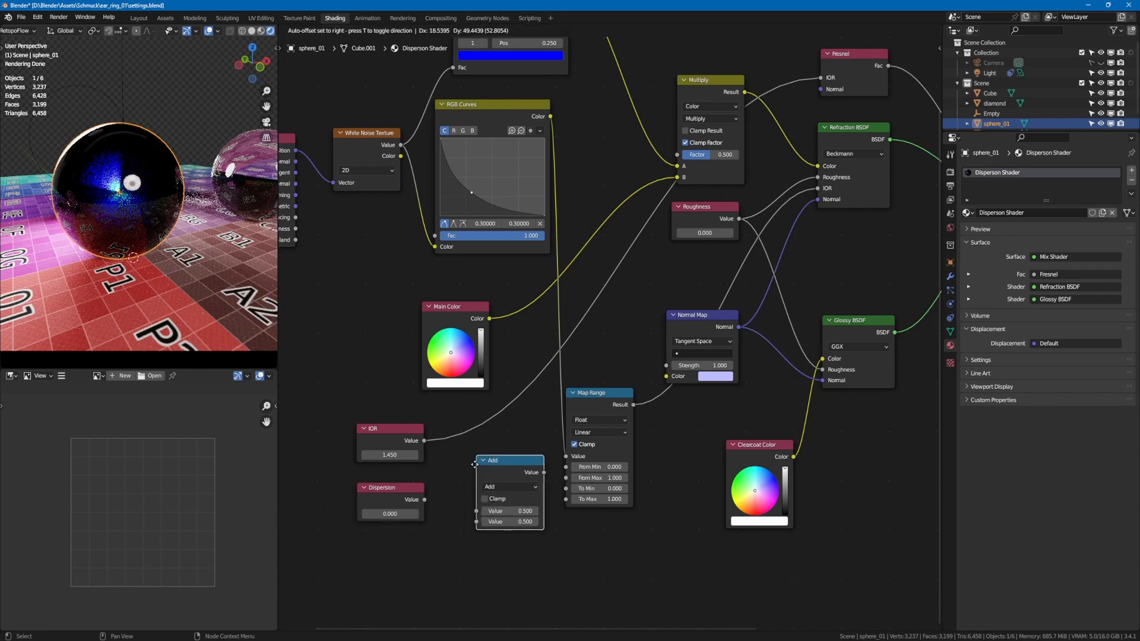
click(471, 464)
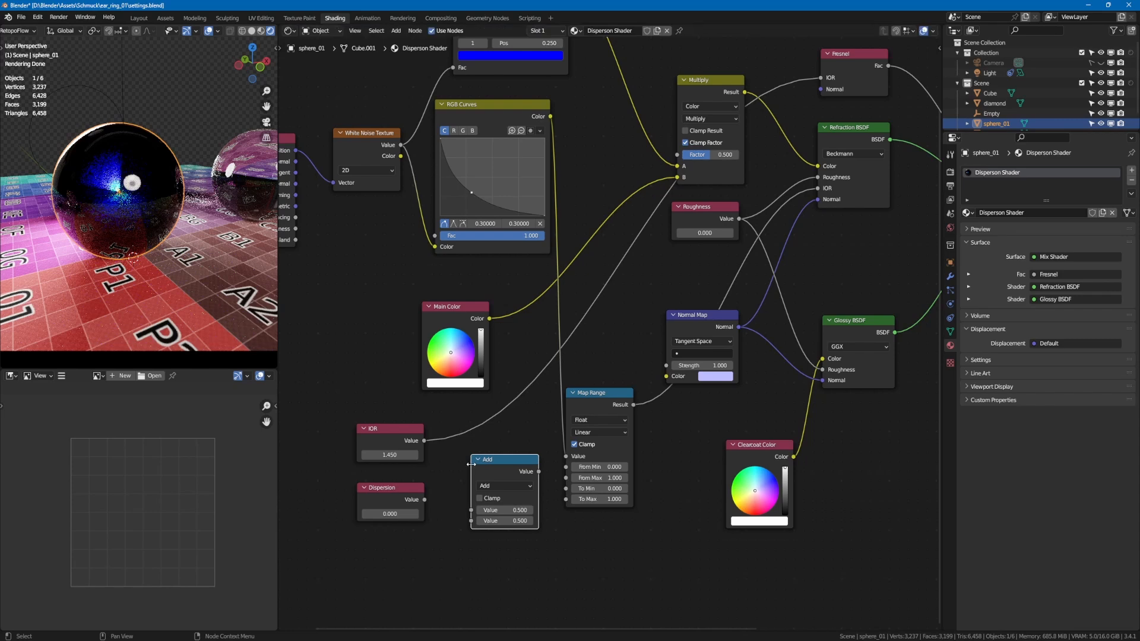
key(alt+Tab)
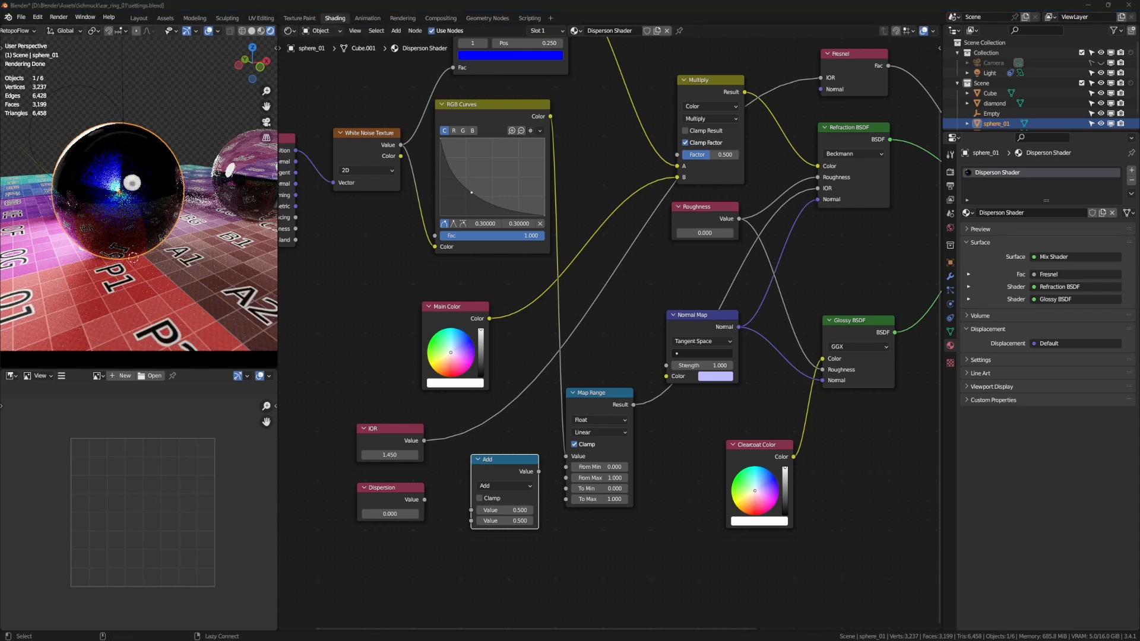
key(alt+Tab)
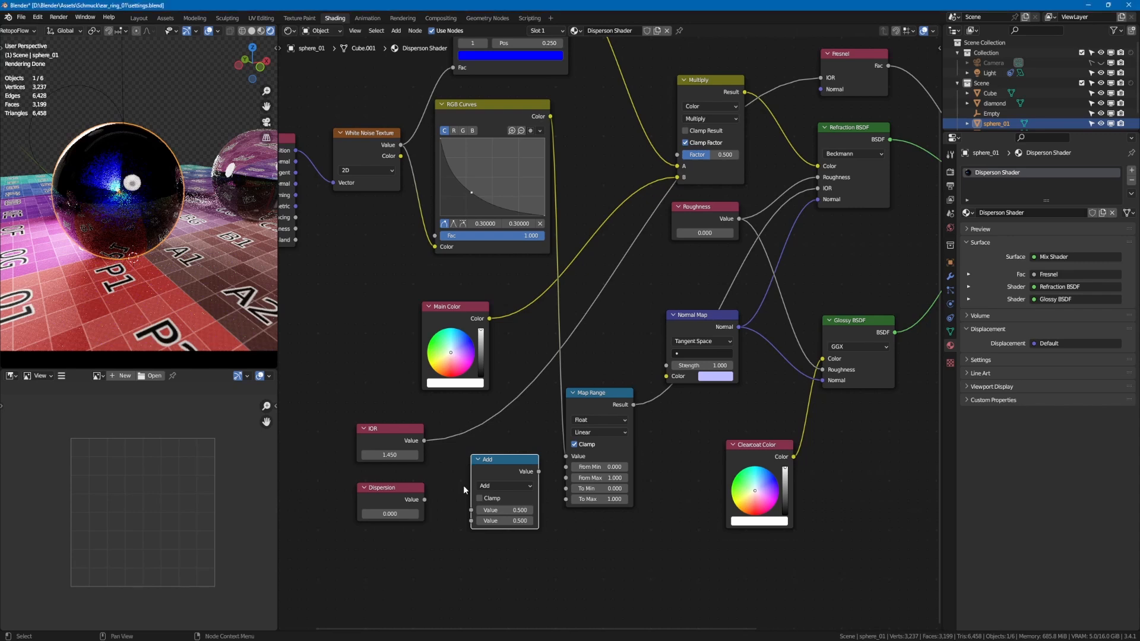
Connect the IOR value to the Add node's first Value input and the Dispersion value to its second.
drag(424, 440, 469, 521)
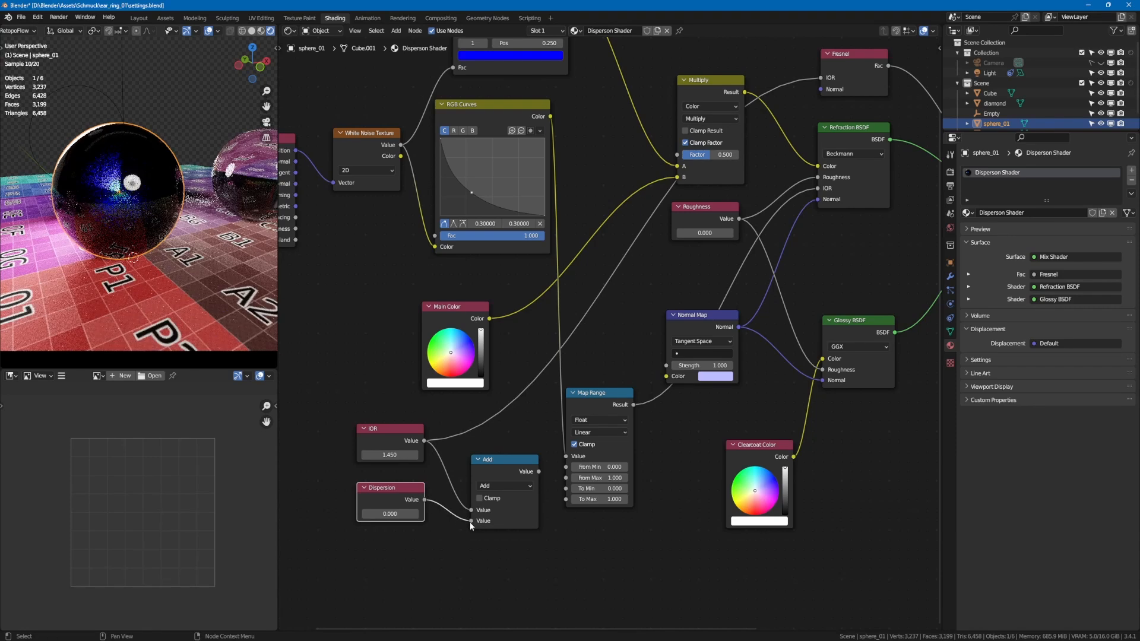
key(alt+Tab)
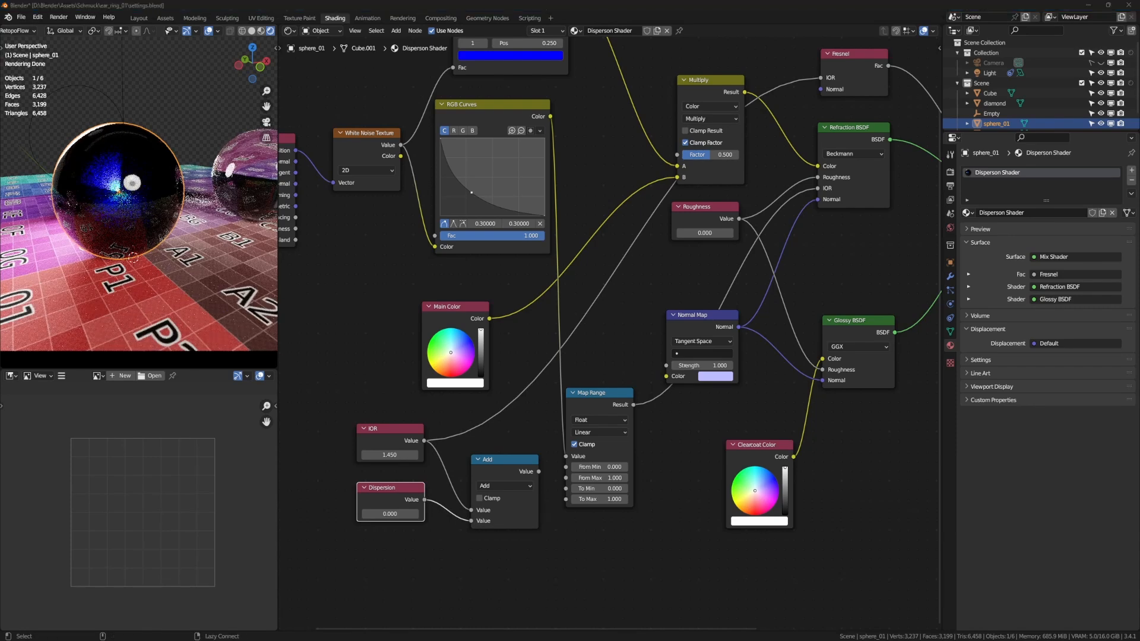
key(alt+Tab)
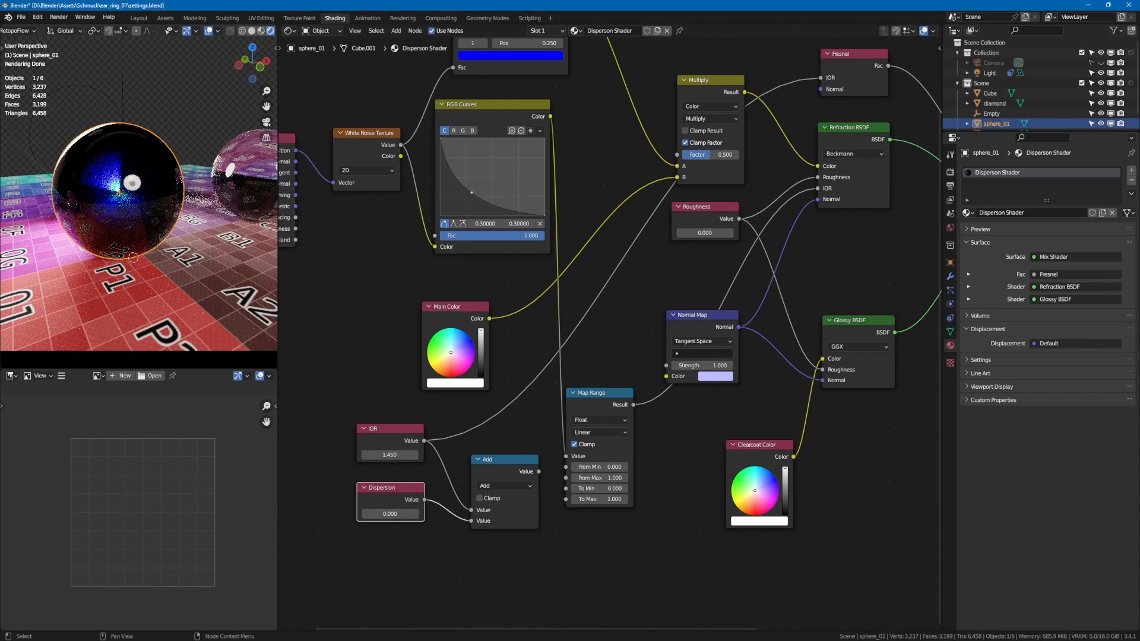
Feed the Add result into the Map Range's To Max and the IOR value into To Min, and move the Add node lower.
drag(541, 473, 566, 499)
key(alt+Tab)
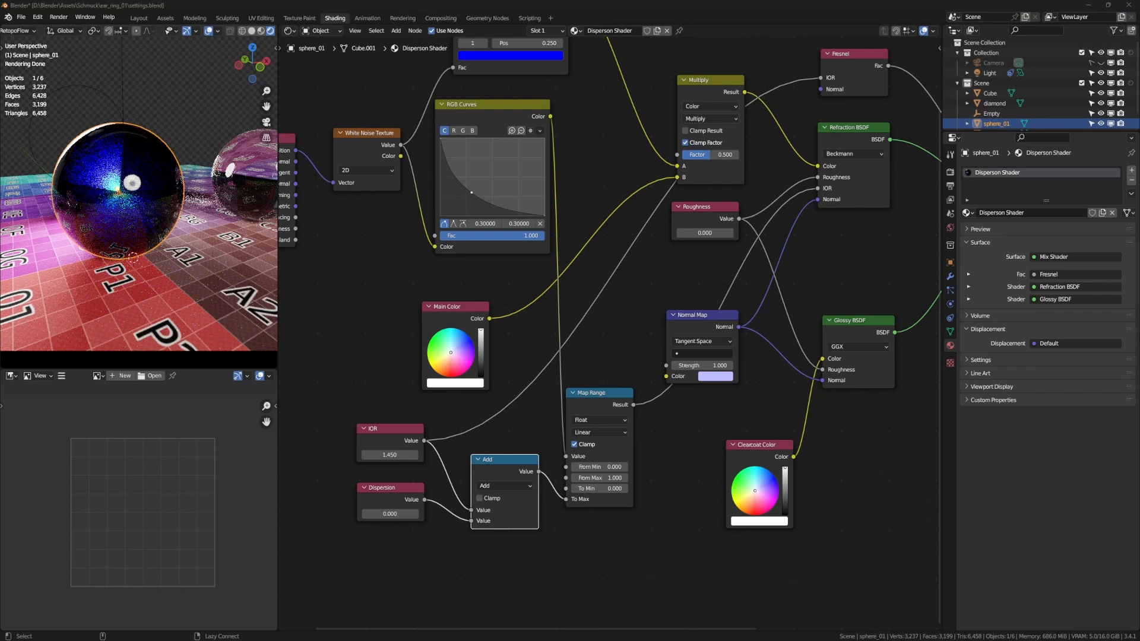
key(alt+Tab)
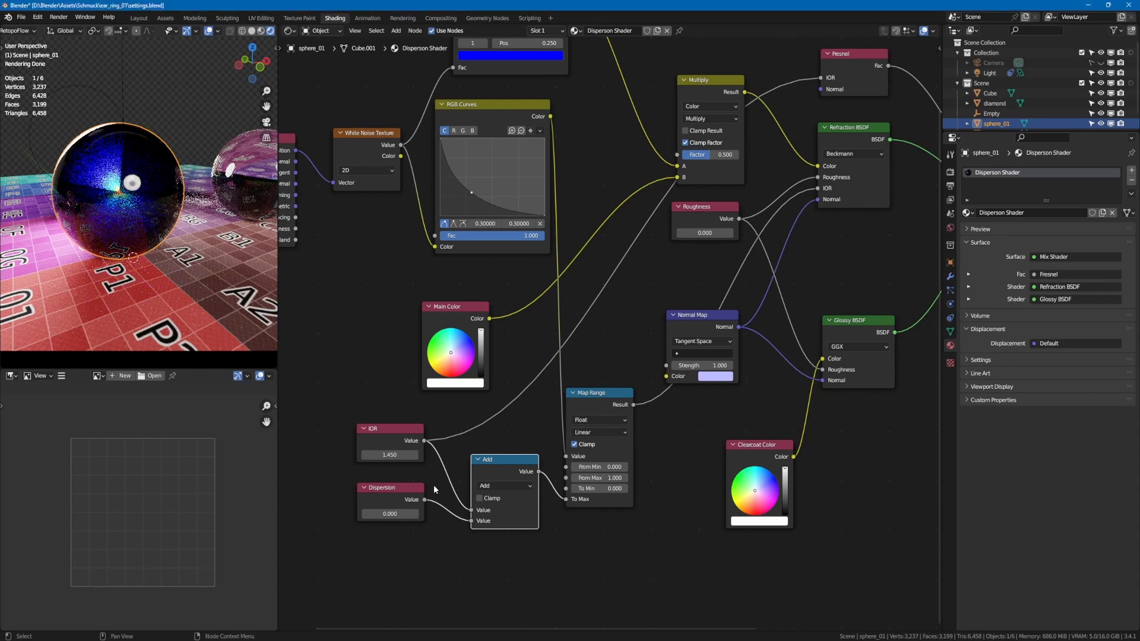
drag(424, 440, 568, 490)
drag(516, 461, 514, 504)
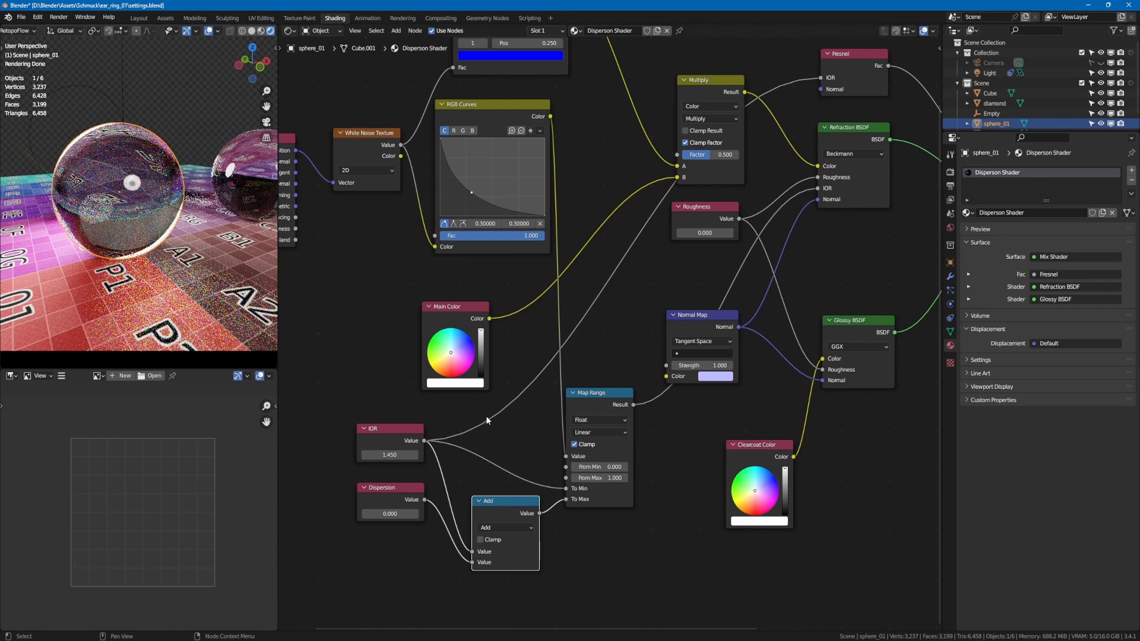
Test the Dispersion value at 3 and at 5.
click(391, 516)
text(3)
key(Return)
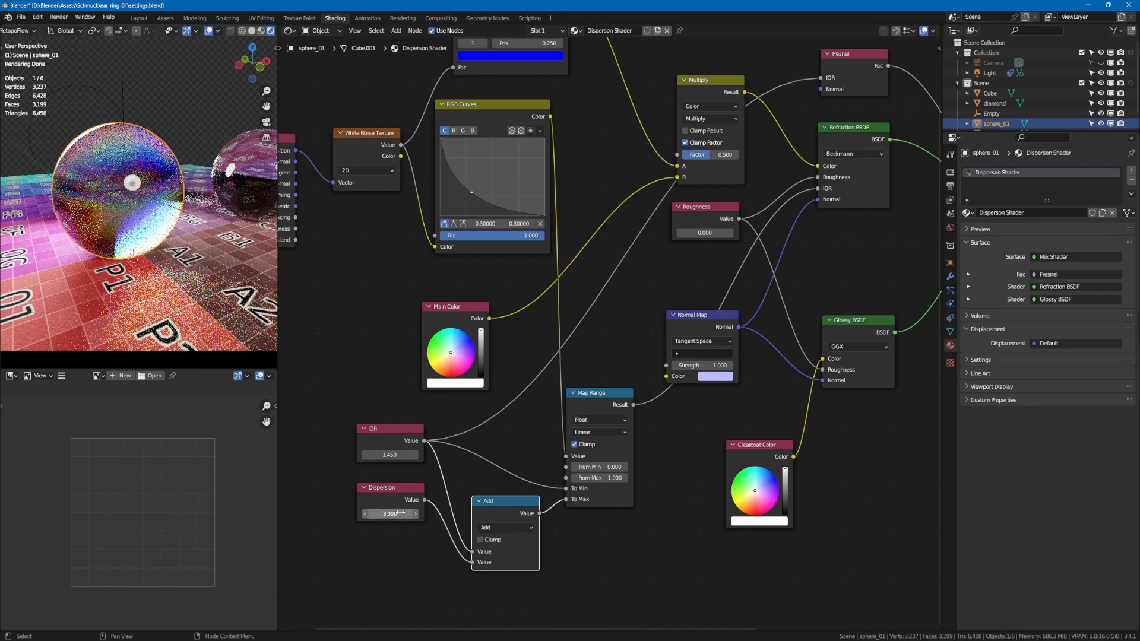
click(400, 513)
text(5)
key(Return)
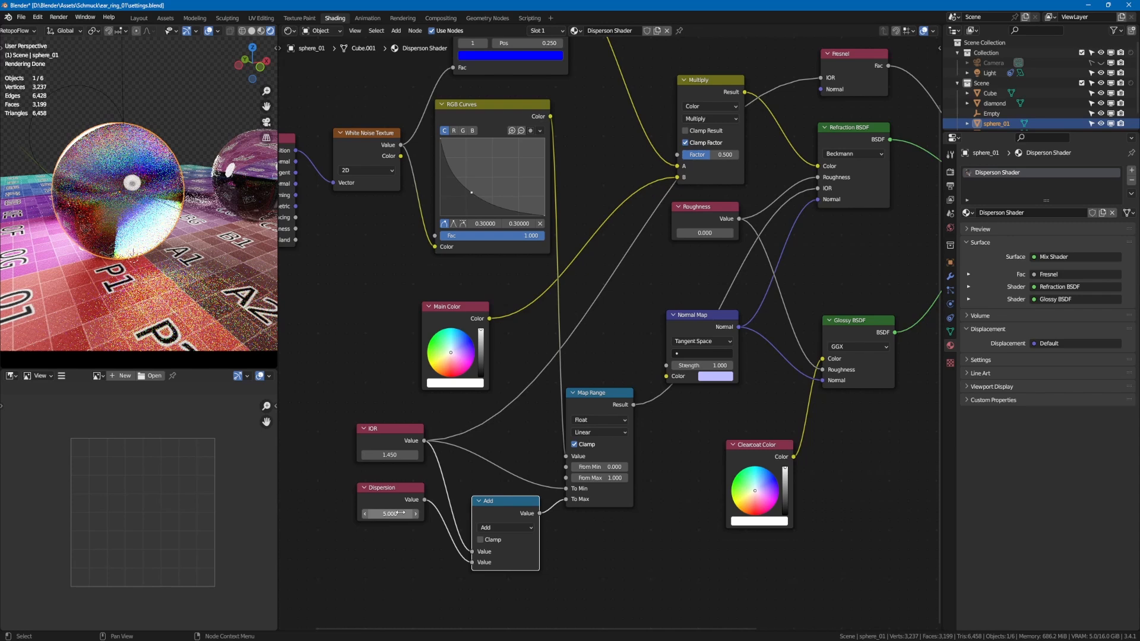
Set the Dispersion value to 1.
click(400, 513)
text(1)
key(Return)
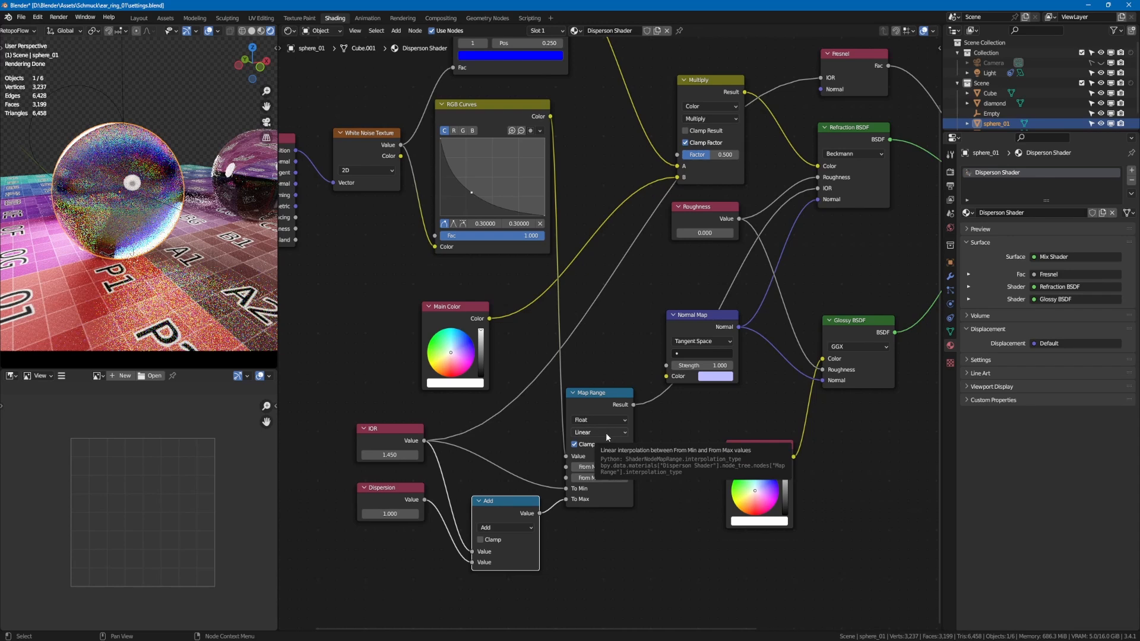
Shift the Map Range node slightly and set its From Min to 0.5 and From Max to 3.
drag(596, 394, 602, 387)
click(615, 460)
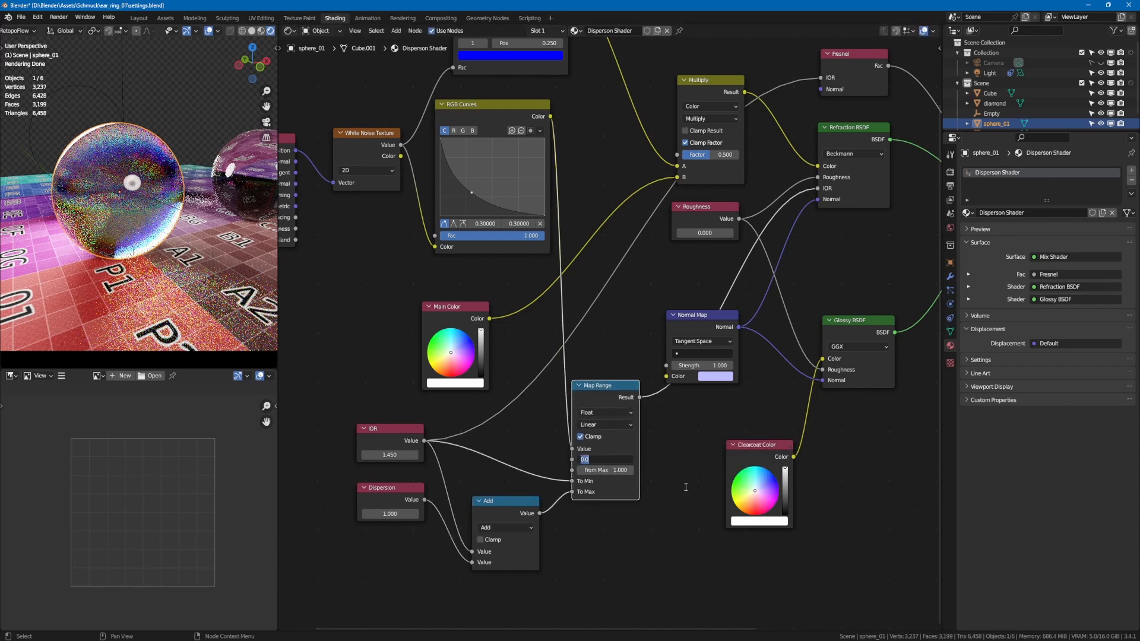
text(0.5)
key(Return)
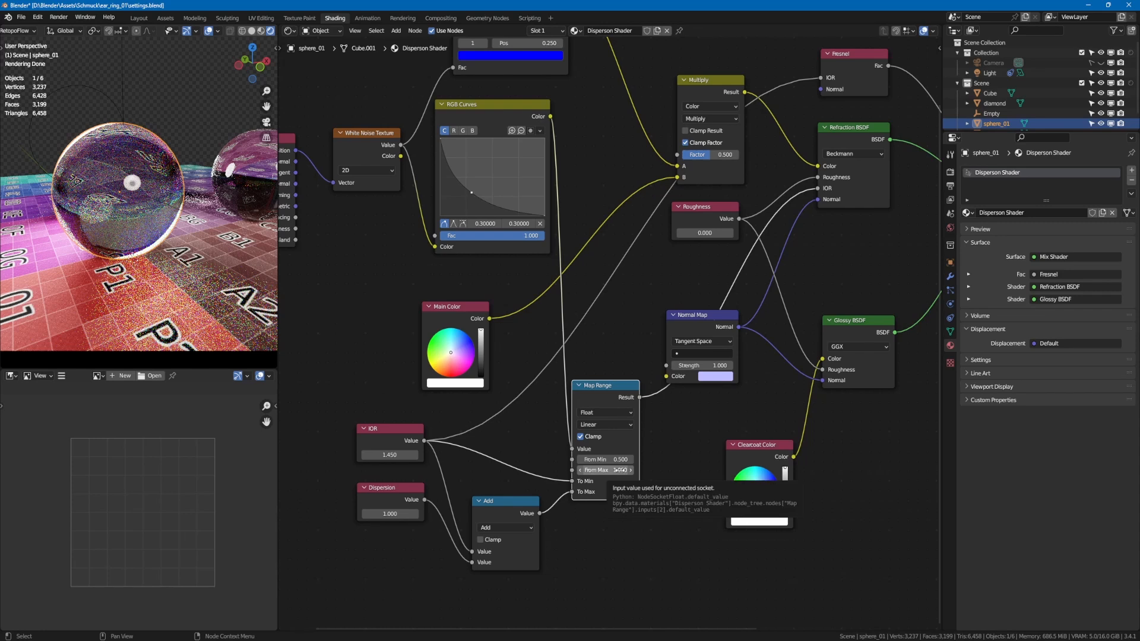
click(619, 470)
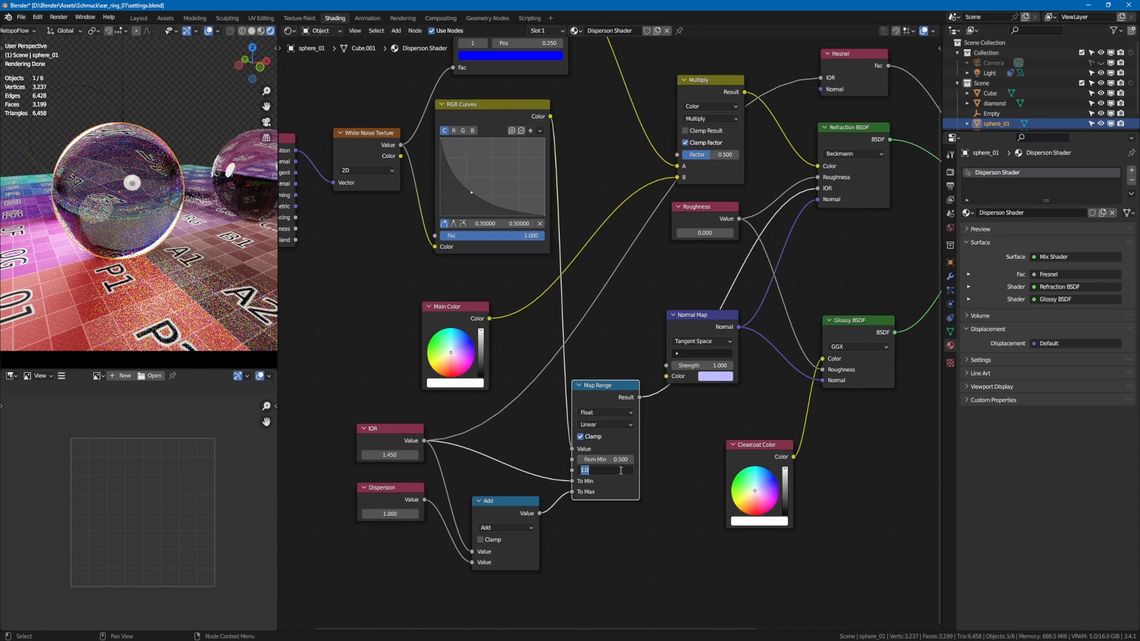
text(3.45)
key(Return)
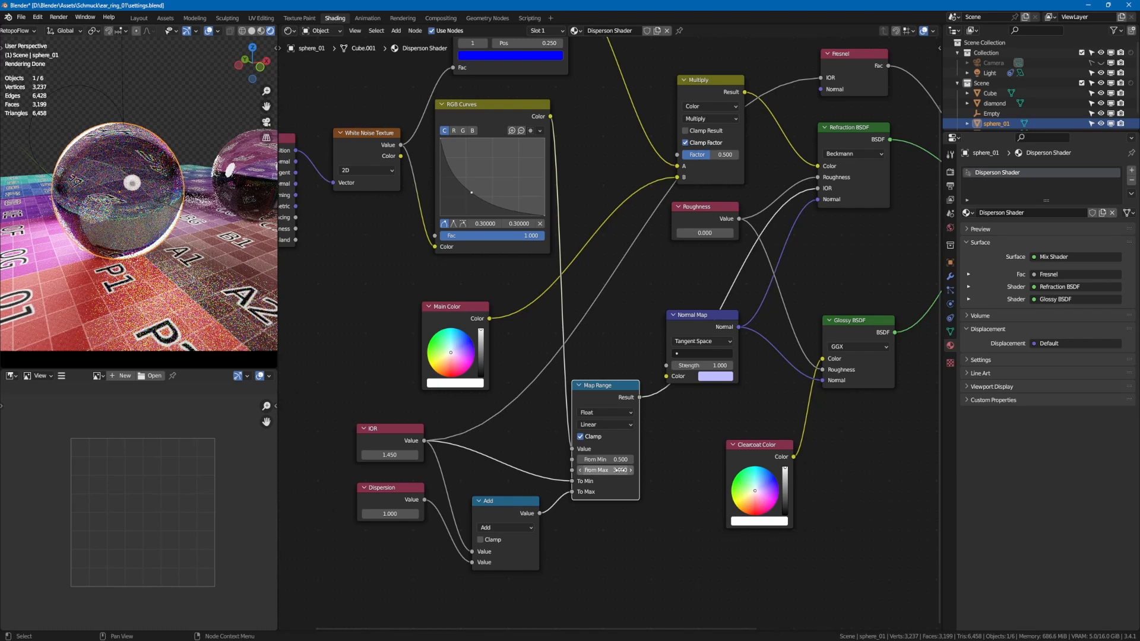
Test the Dispersion value at 5 with the new Map Range limits and return it to 1.
click(398, 514)
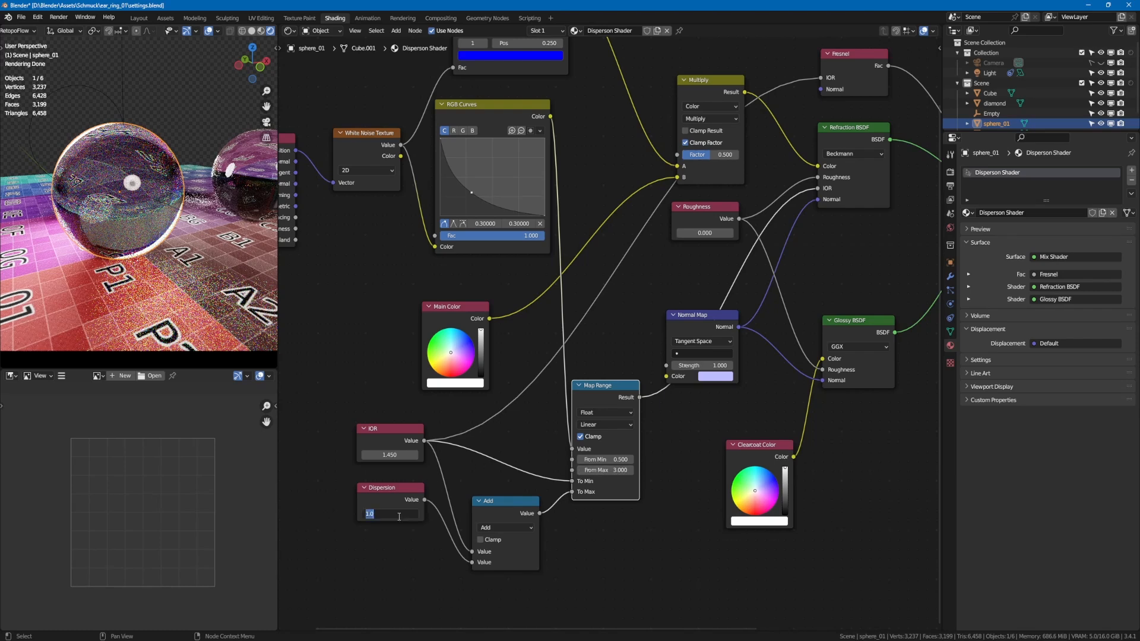
text(5)
key(Return)
click(397, 514)
text(1)
key(Return)
Maximize the node editor and frame the complete shader network in it.
scroll(681, 390, down, 5)
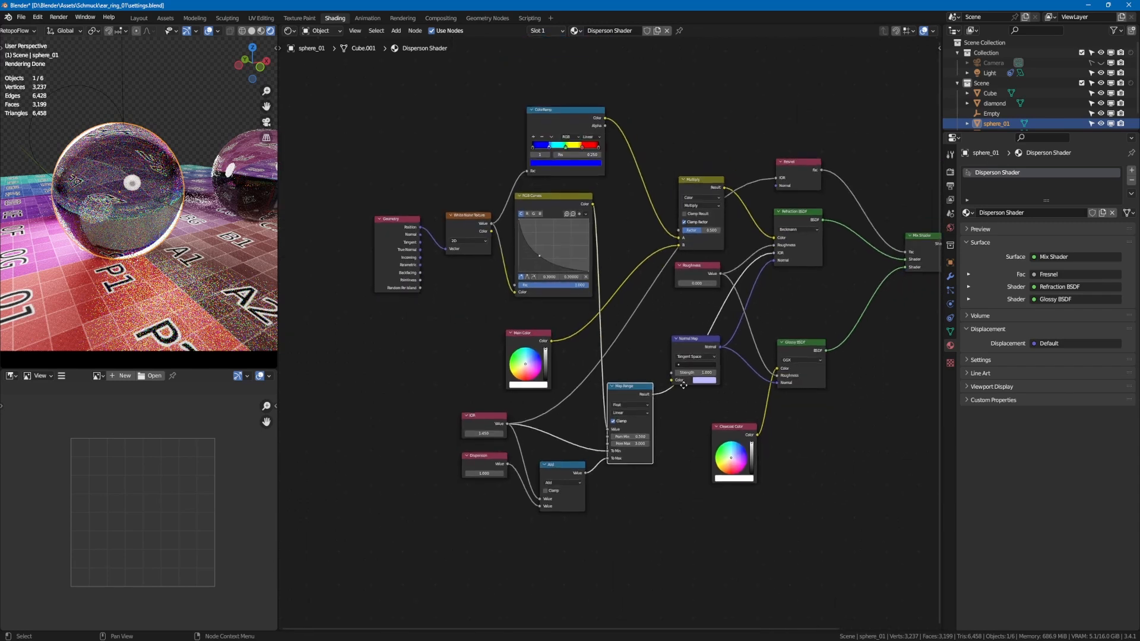
middle_drag(682, 386, 646, 381)
key(ctrl+space)
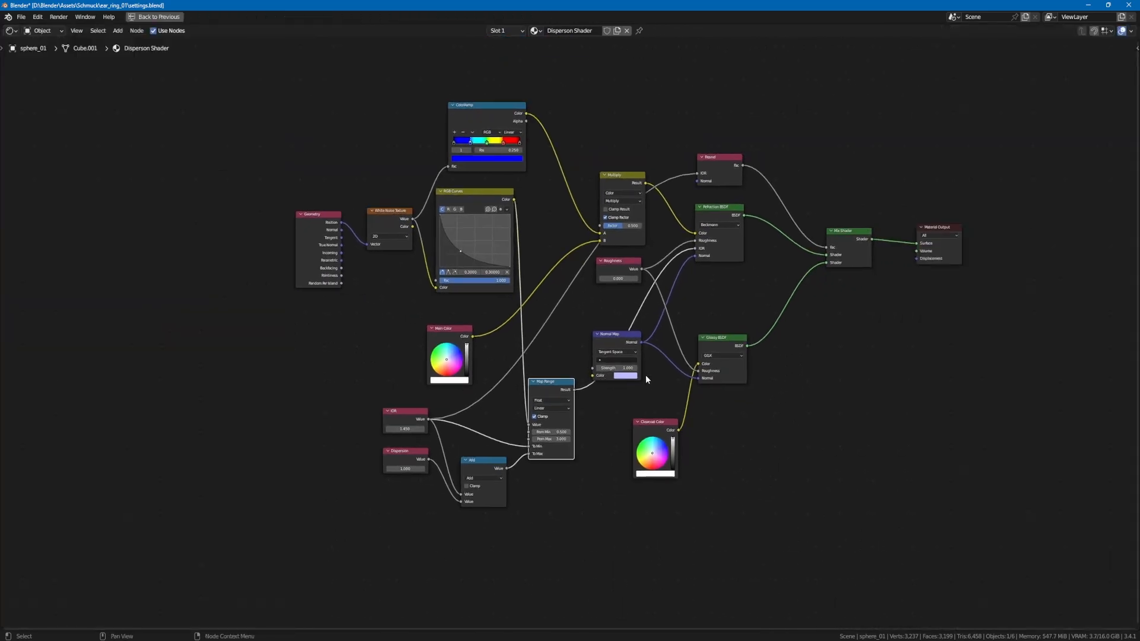
Reposition the Map Range node higher and the Normal Map node lower so their connections are easier to read.
scroll(646, 376, up, 2)
middle_drag(648, 370, 597, 400)
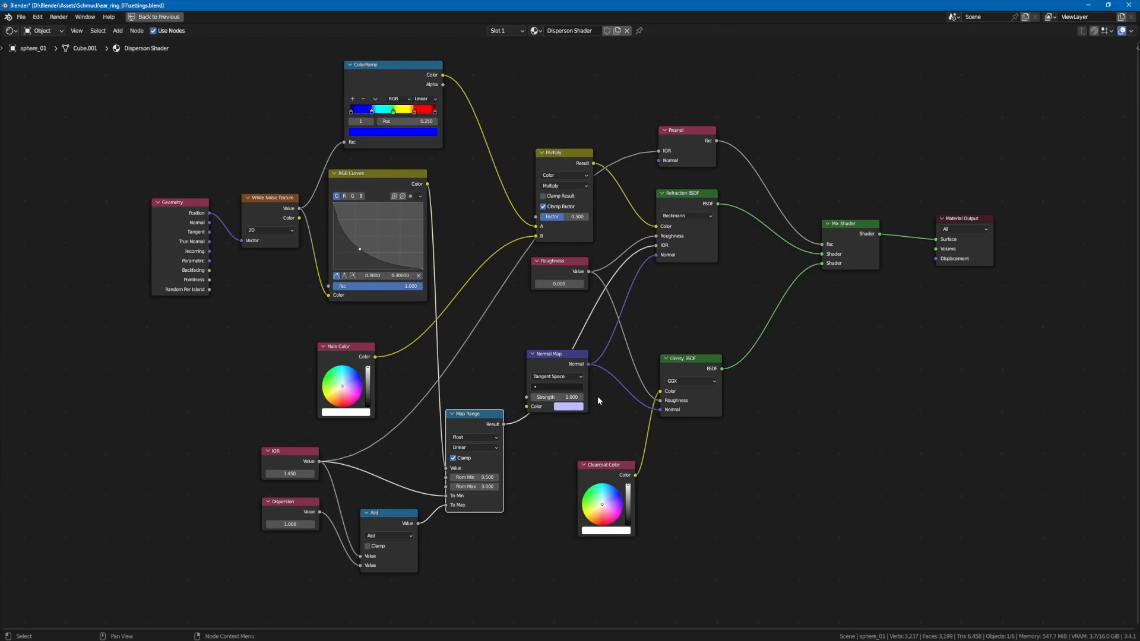
drag(477, 413, 485, 385)
drag(557, 356, 577, 386)
drag(497, 397, 508, 380)
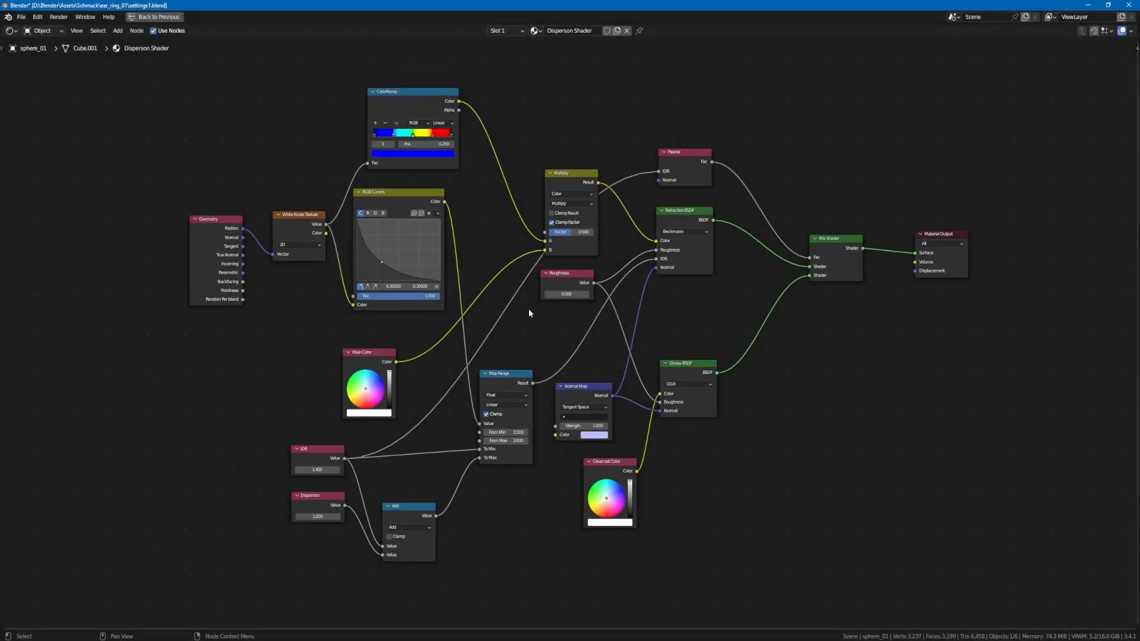
middle_drag(529, 306, 526, 295)
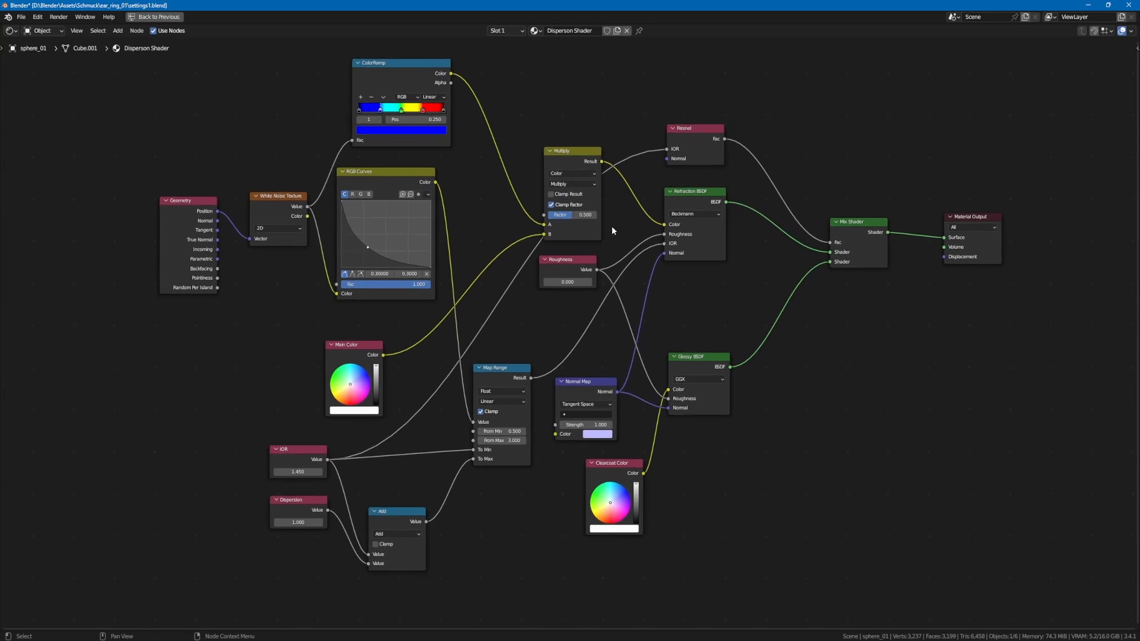
Set the Multiply node's Factor to 1, disable Clamp on the Map Range node, and restore the full workspace layout.
click(579, 218)
text(1)
key(Return)
click(481, 412)
key(ctrl+space)
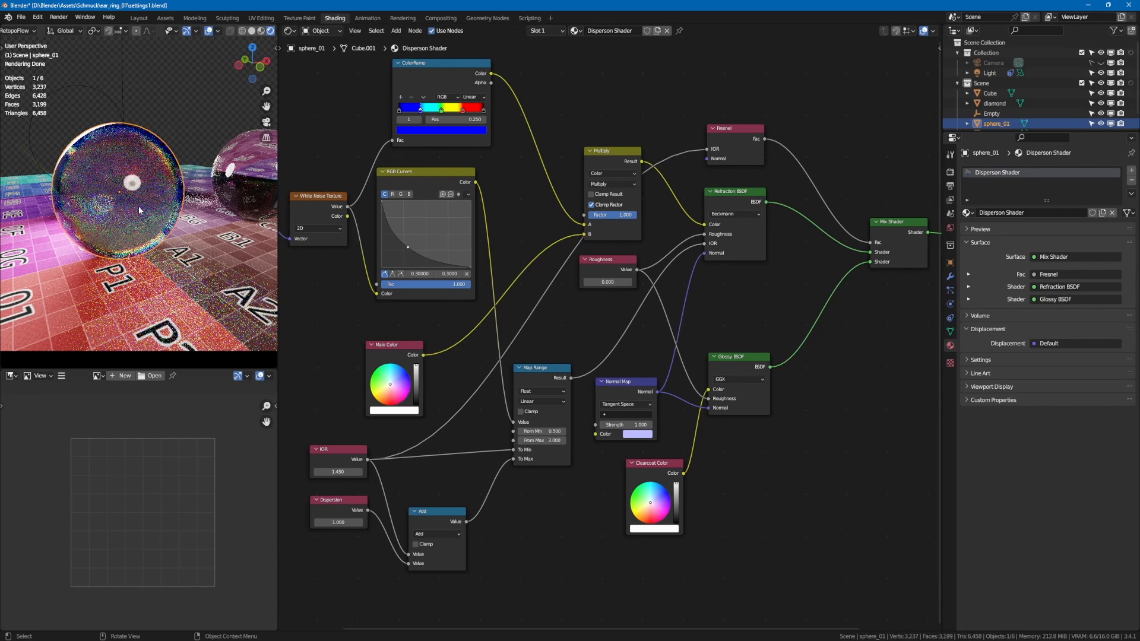
Try Dispersion values of 2 and 3 on the sphere in the rendered preview.
click(343, 523)
text(2)
key(Return)
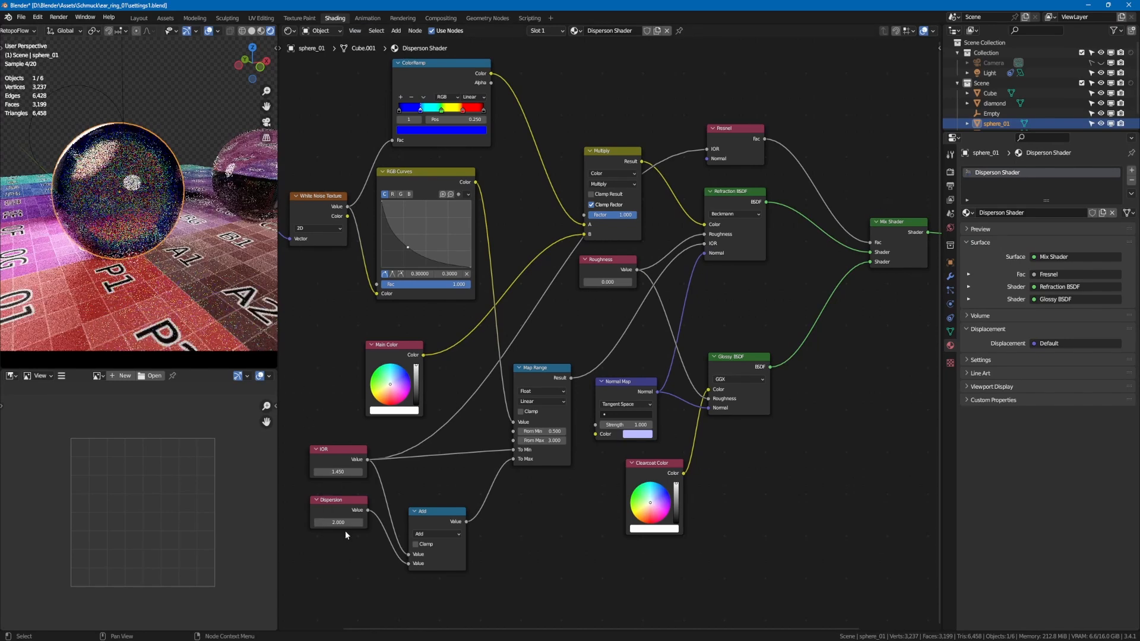
click(346, 524)
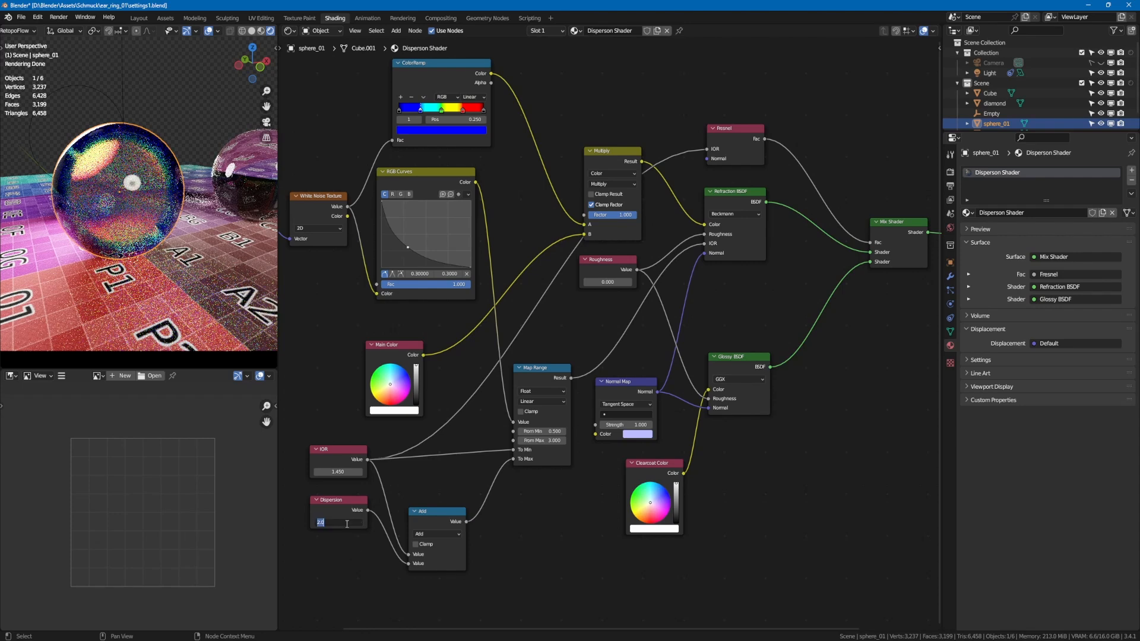
text(3)
key(Return)
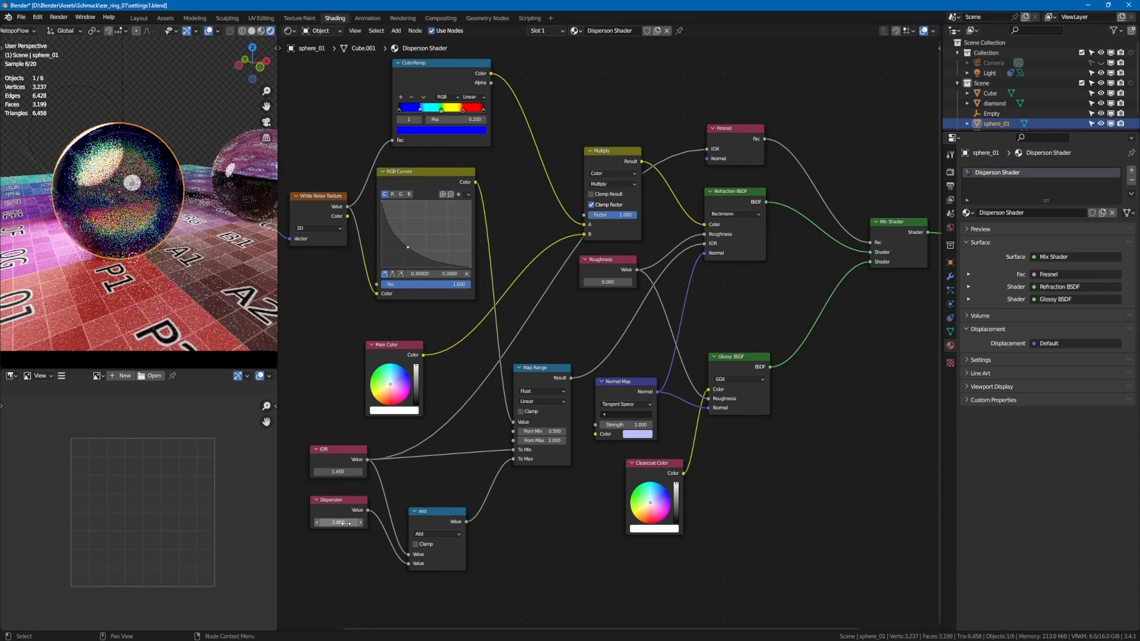
Try a Dispersion value of 5 on the sphere and return it to 1.
click(346, 524)
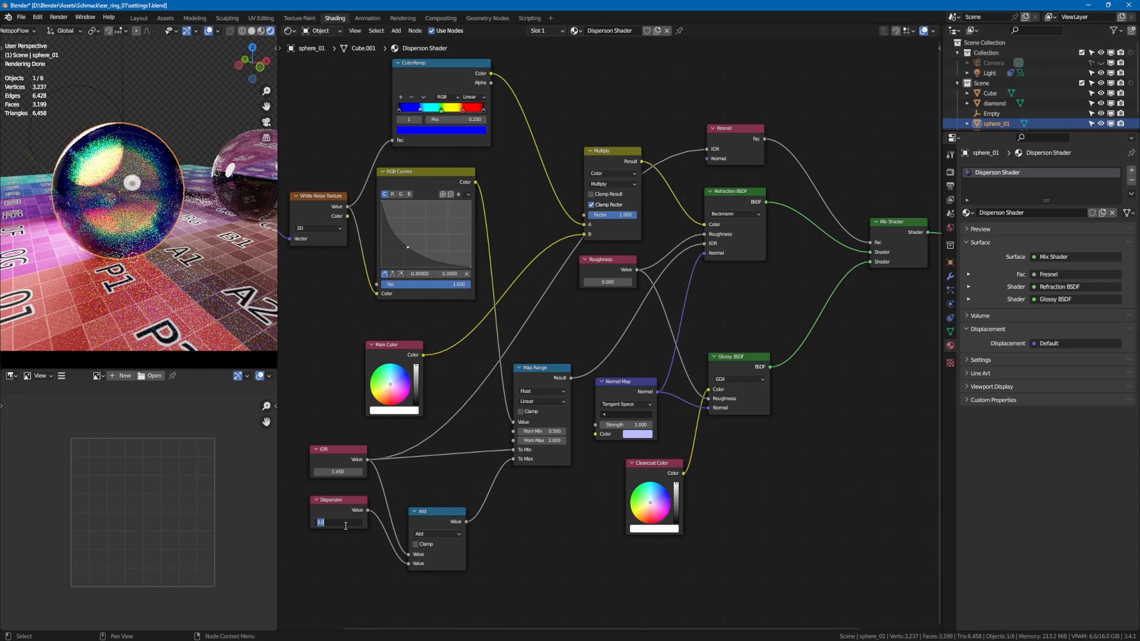
text(5)
key(Return)
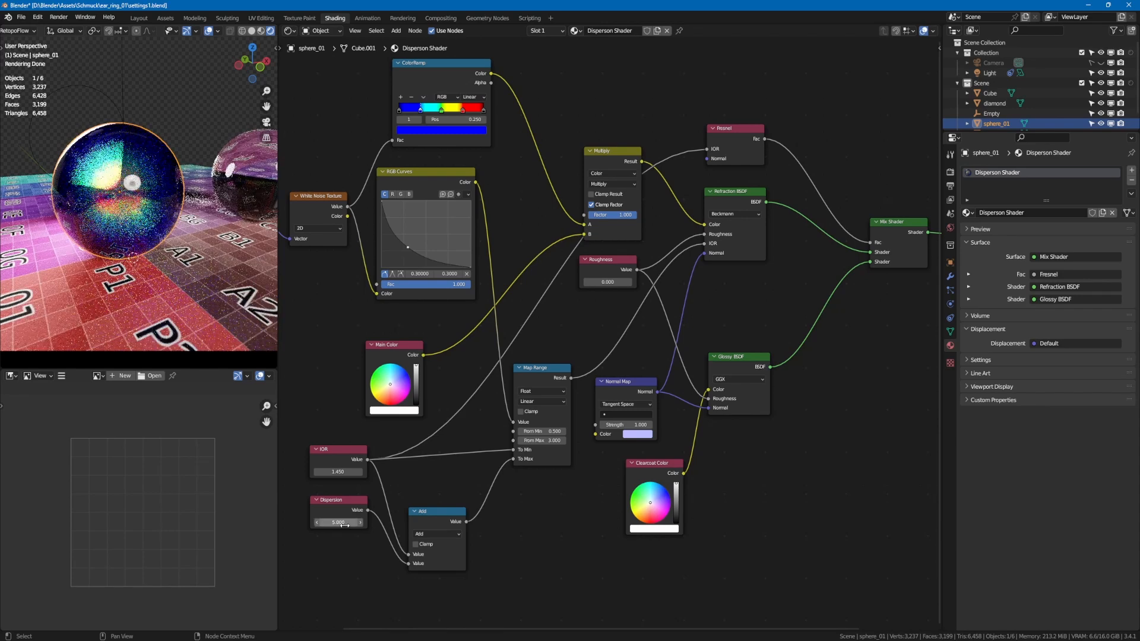
click(340, 520)
text(1)
key(Return)
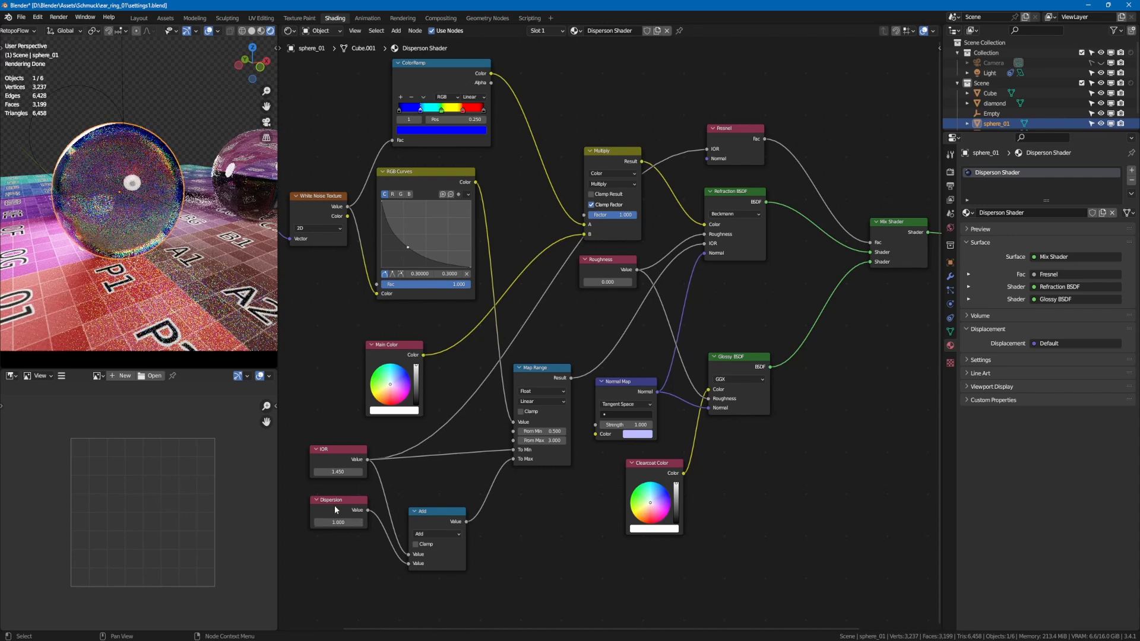
click(339, 522)
key(Return)
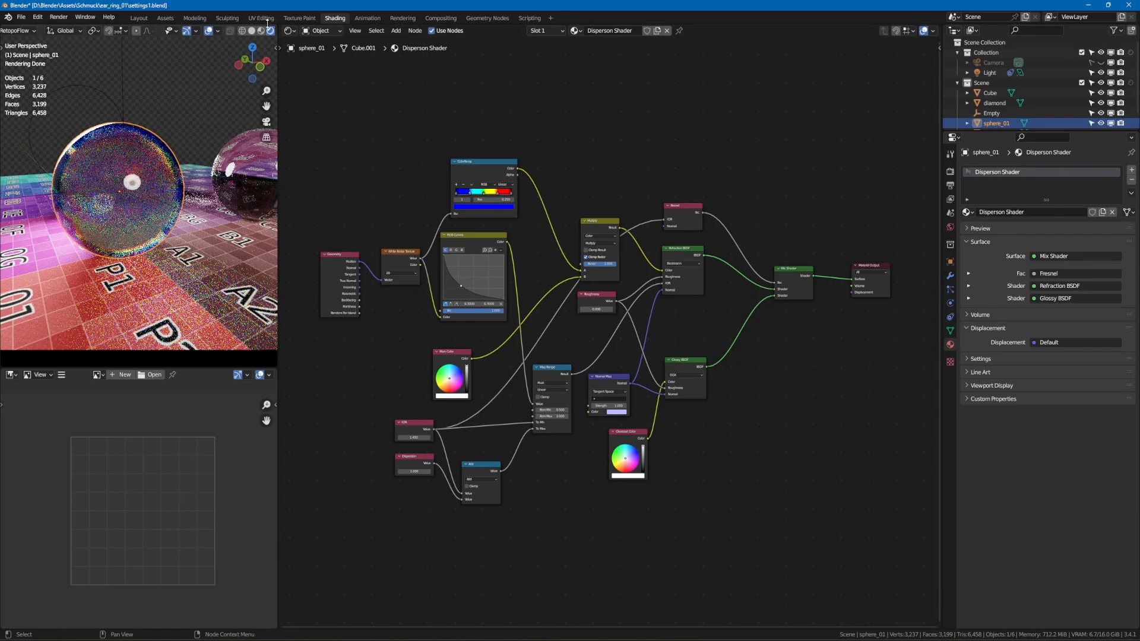
Inspect the sphere in the Modeling workspace, then return to the shader nodes and set the Dispersion value to 0.8.
click(196, 19)
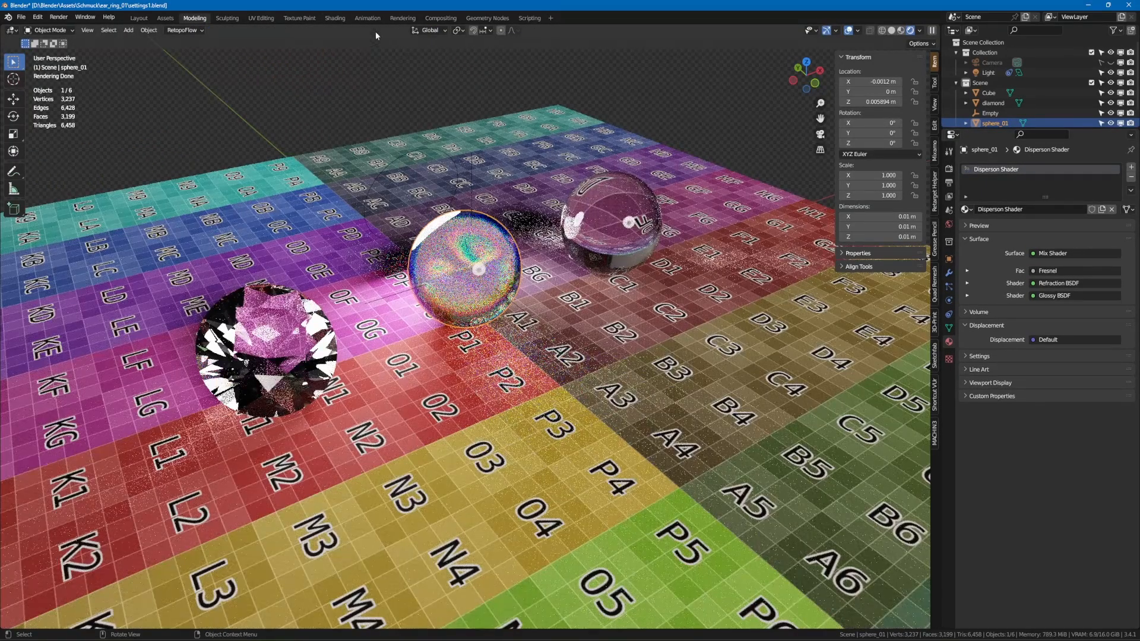
click(332, 21)
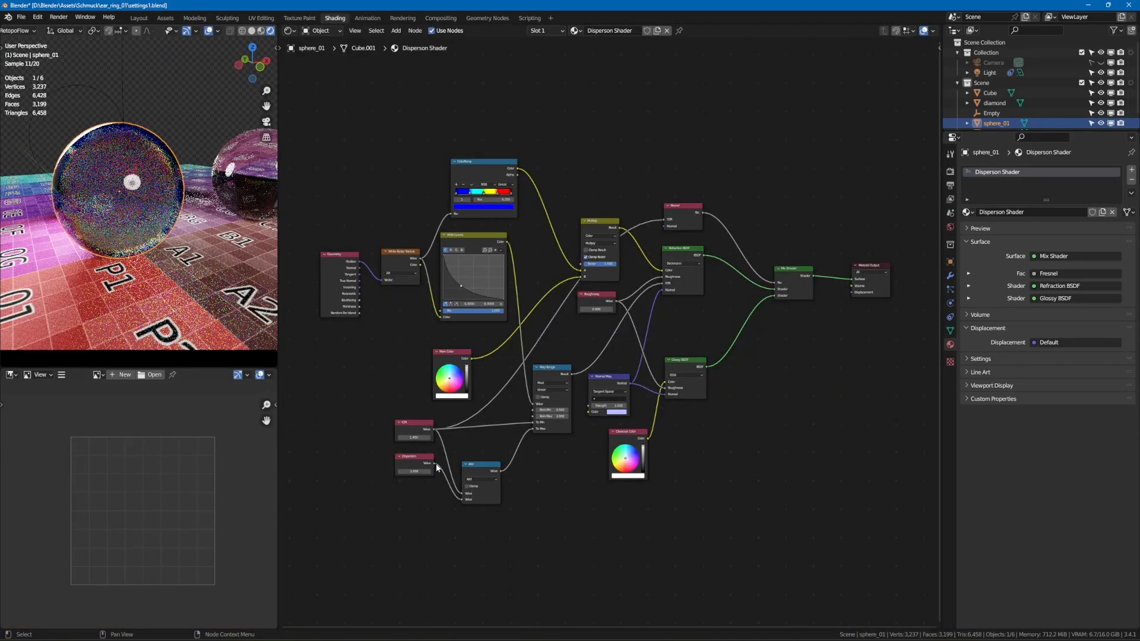
scroll(418, 473, up, 2)
click(418, 473)
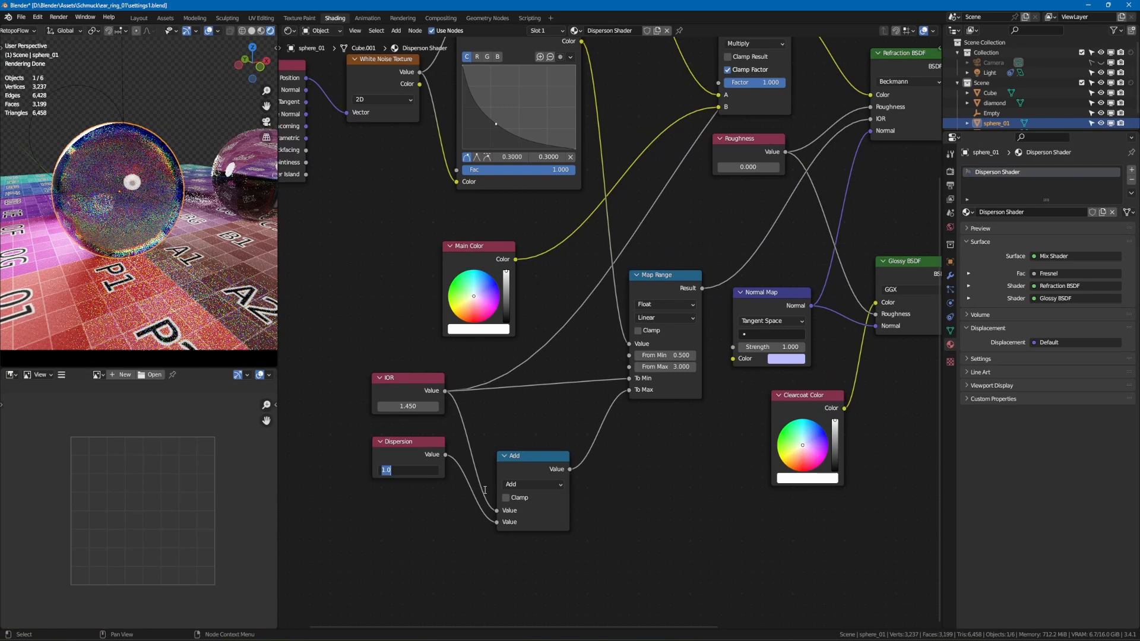
text(0.8)
key(Return)
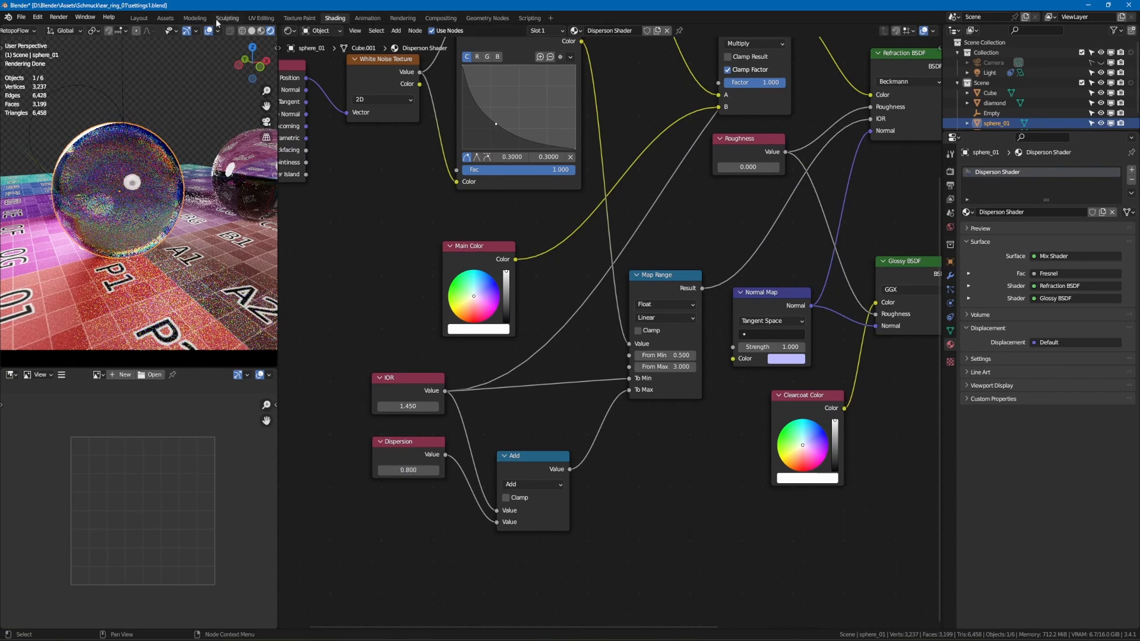
Render a still image of the scene from the Modeling workspace, and close the render window.
click(191, 19)
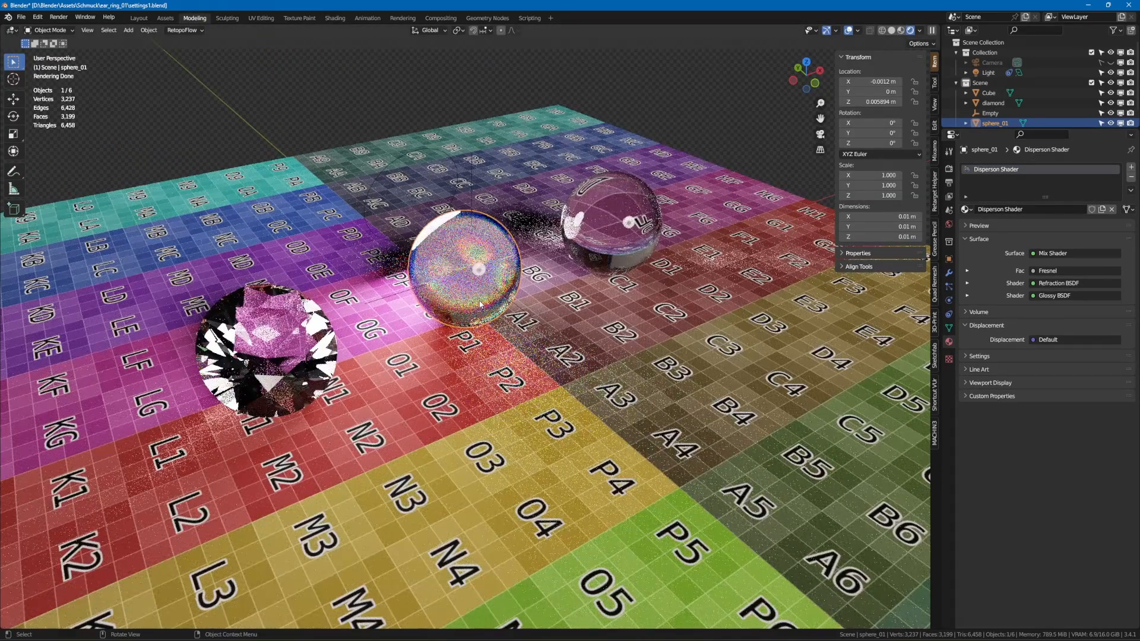
middle_drag(462, 302, 398, 298)
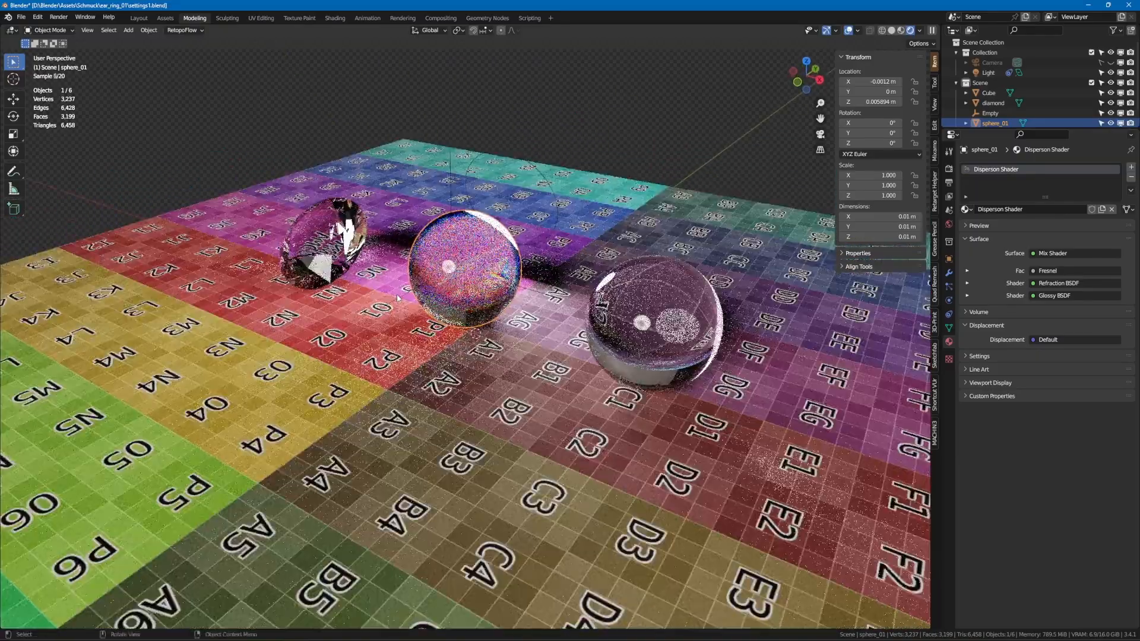
key(F12)
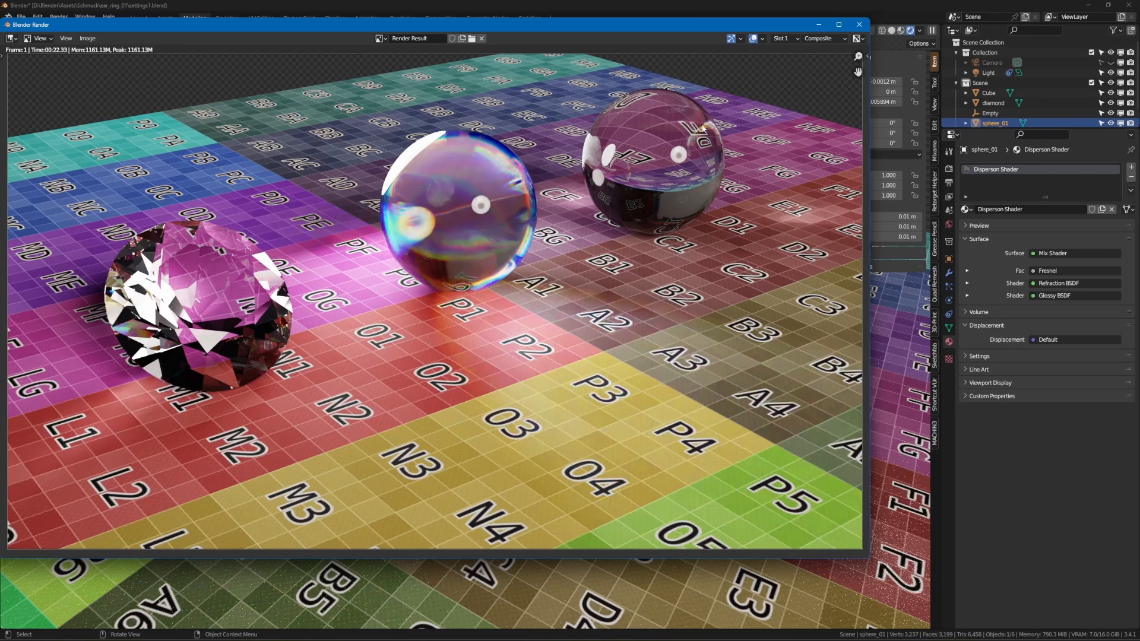
click(857, 28)
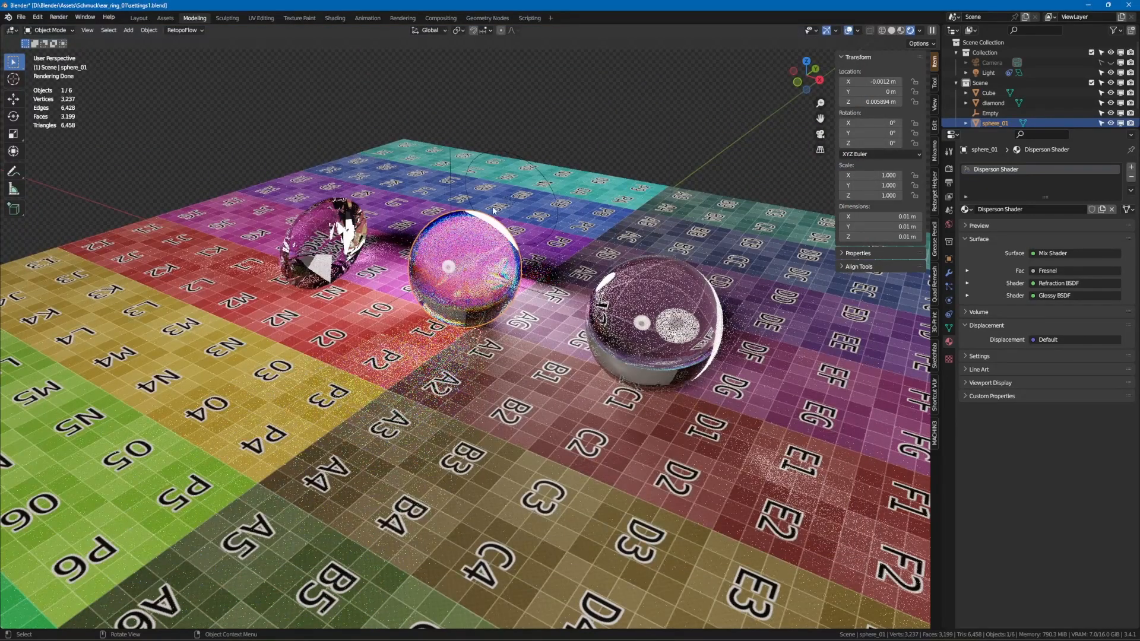
Replace the diamond's glass material with the existing Disperson Shader material in the Shading workspace.
click(350, 240)
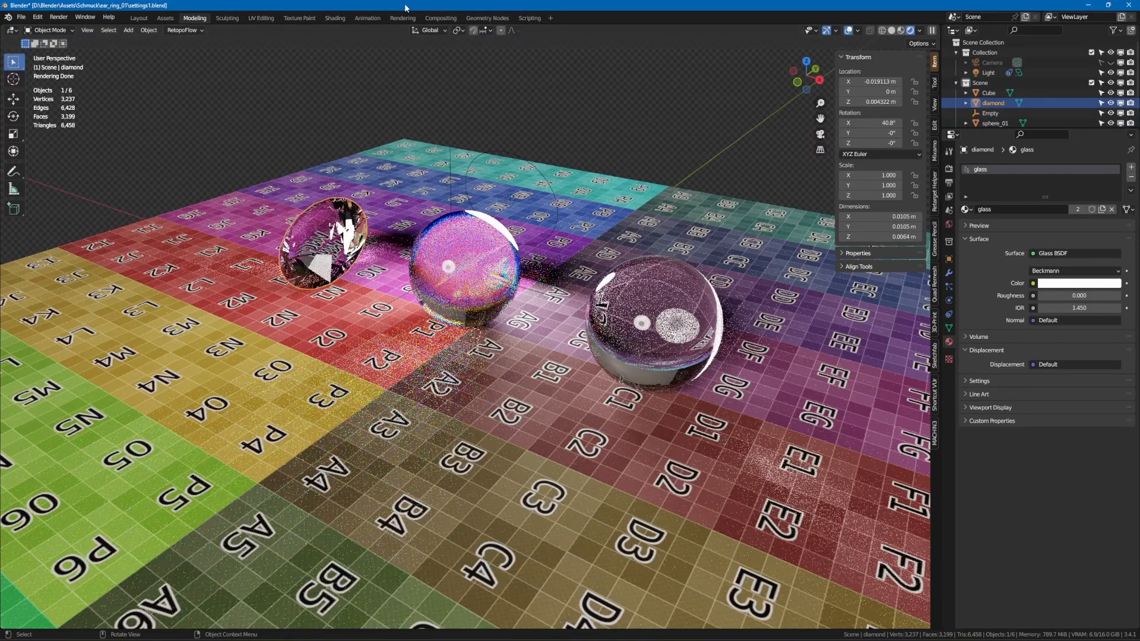
click(335, 18)
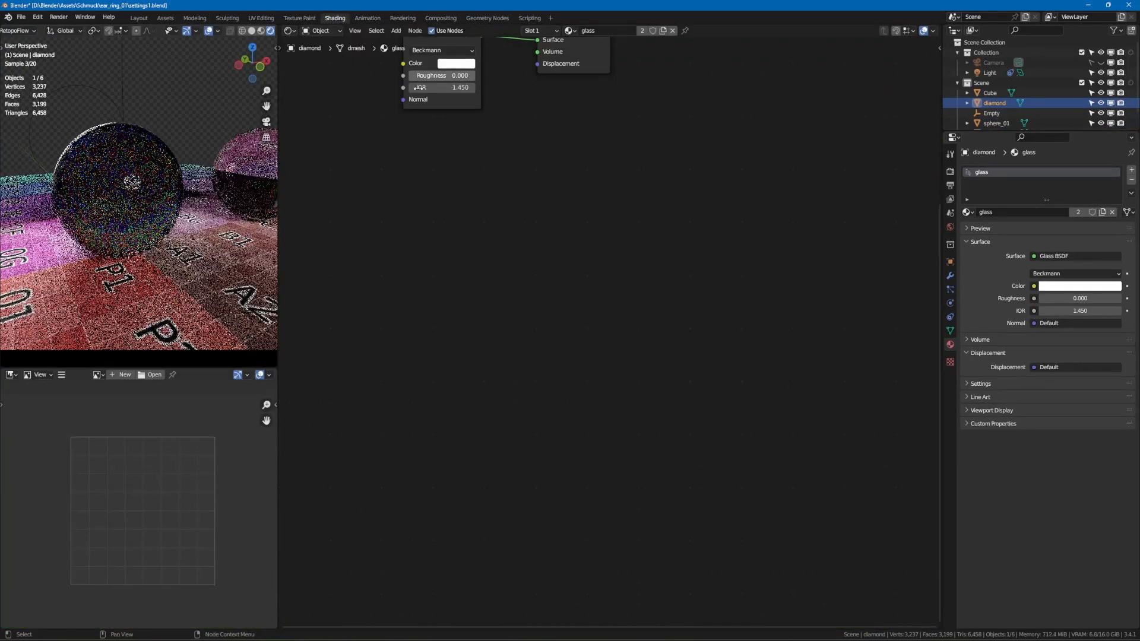
drag(499, 191, 435, 132)
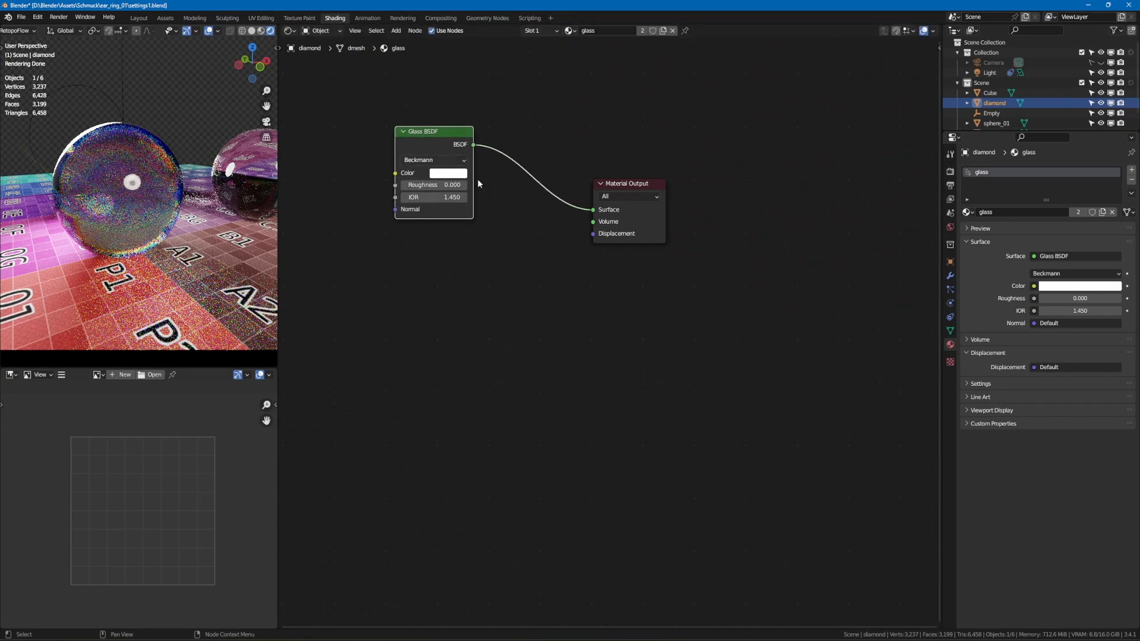
mouse_move(593, 209)
mouse_down()
mouse_move(511, 237)
mouse_move(593, 209)
mouse_up()
click(570, 31)
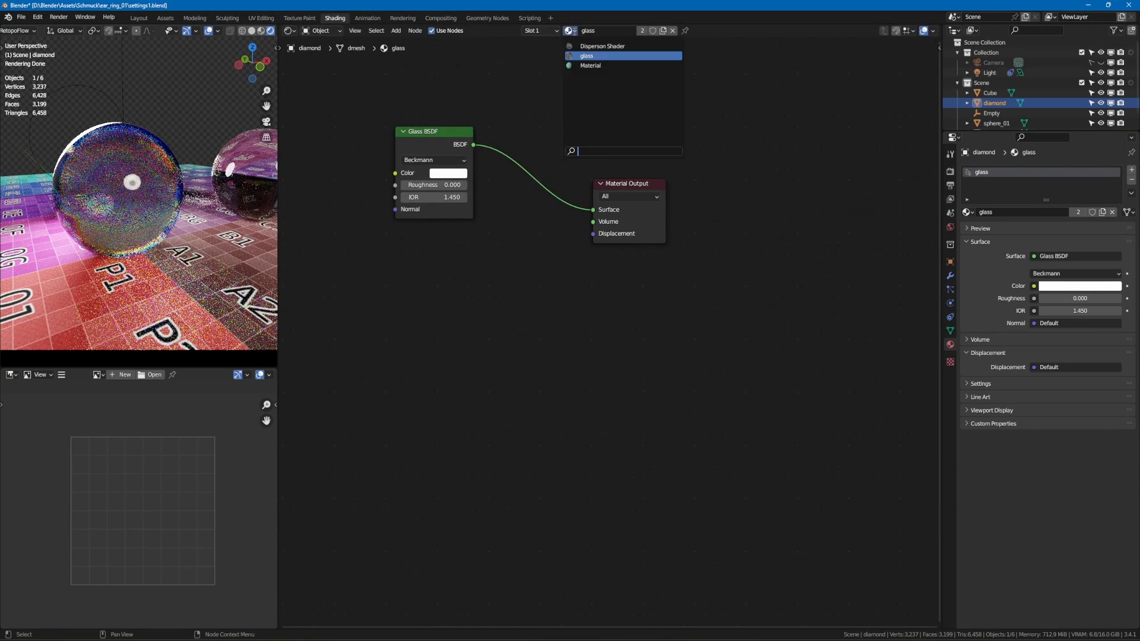
click(582, 46)
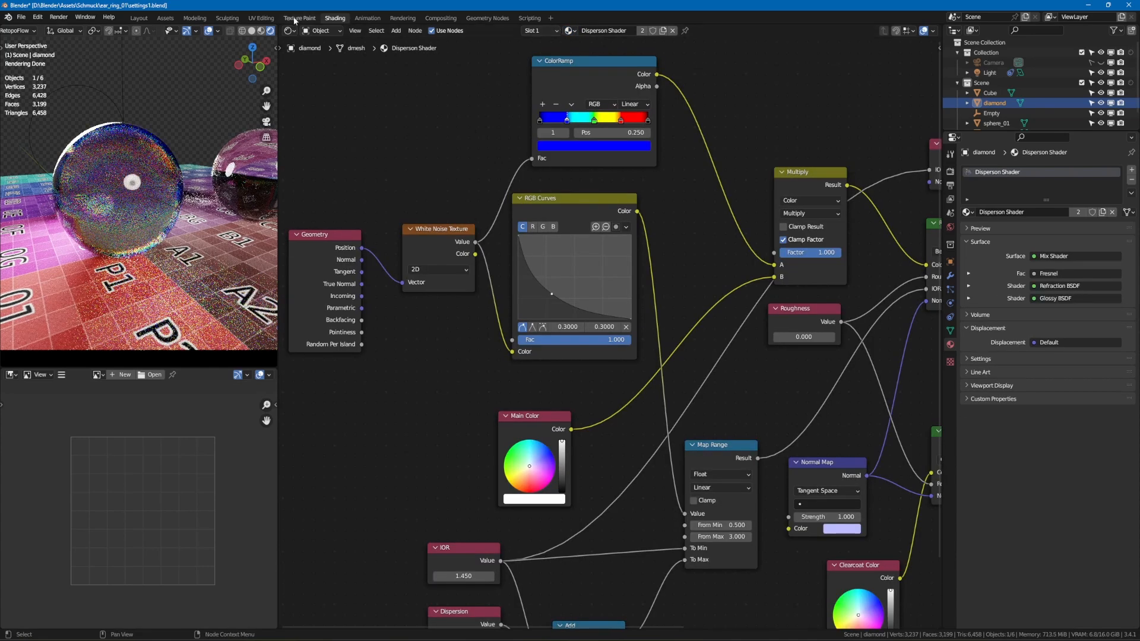
Check the diamond's new material in the Modeling workspace, then switch the viewport to Solid shading.
click(195, 18)
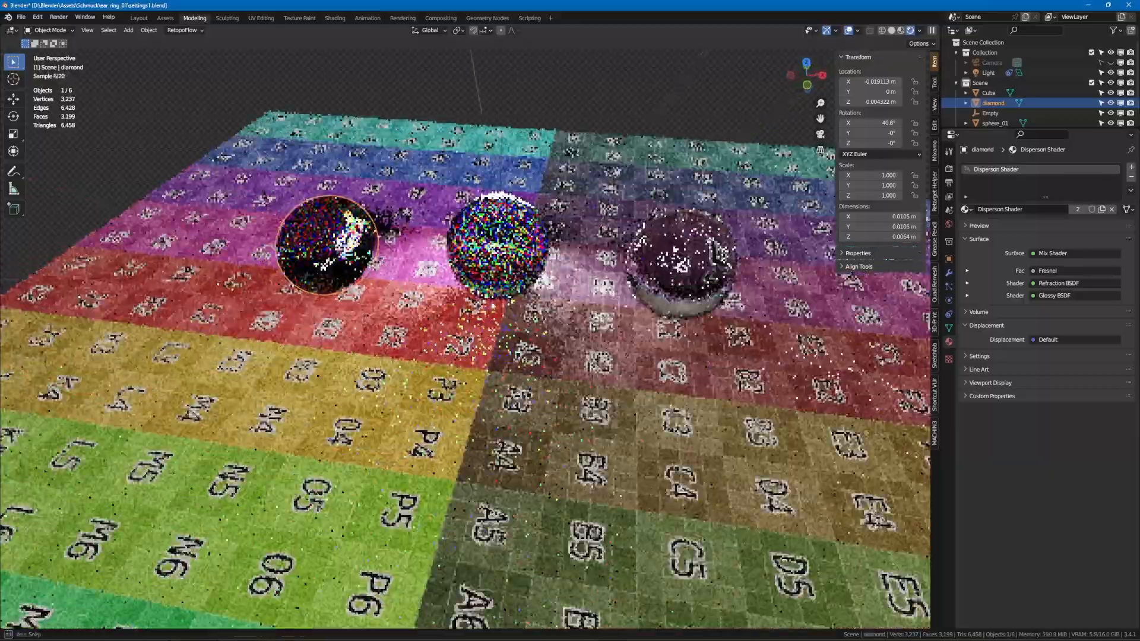
middle_drag(297, 273, 352, 275)
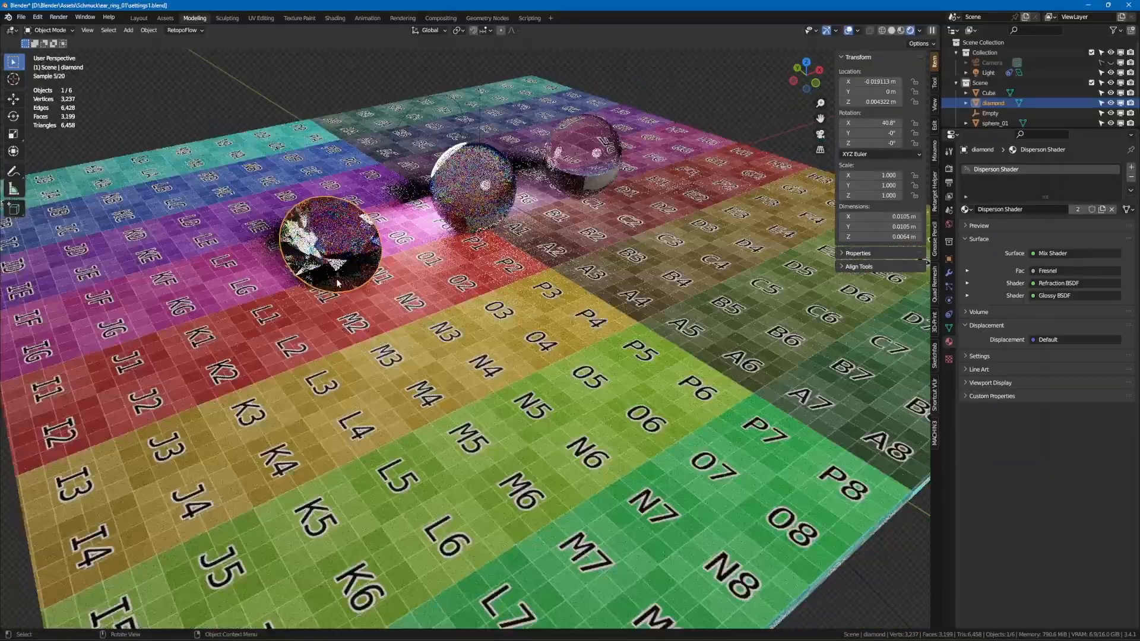
scroll(352, 276, up, 4)
scroll(352, 276, down, 3)
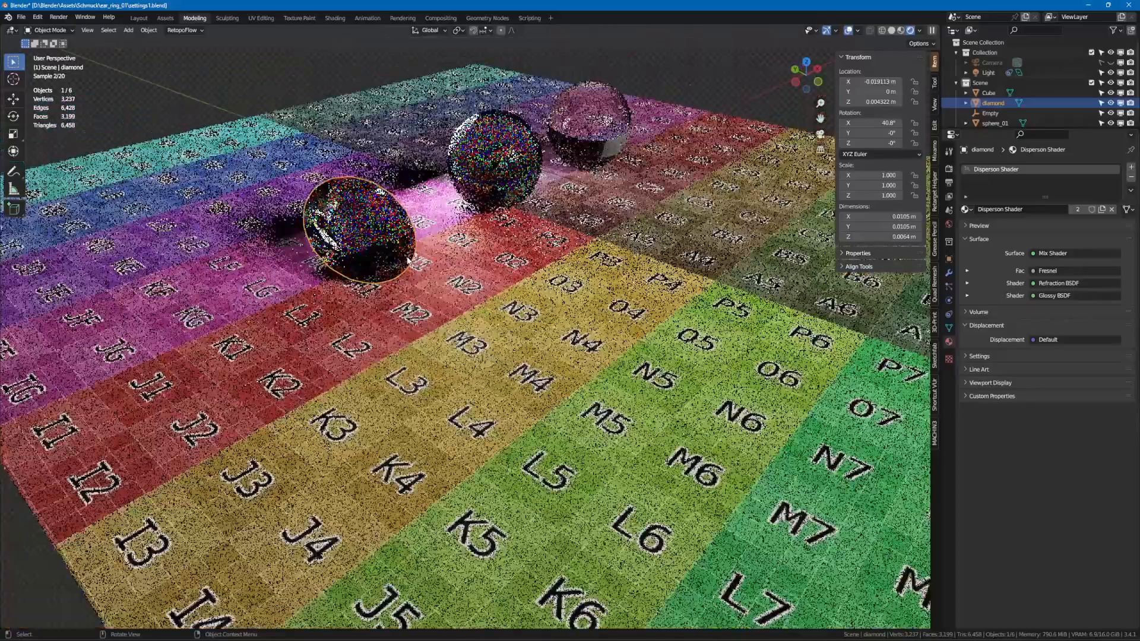
mouse_move(408, 261)
middle_down()
mouse_move(443, 248)
mouse_move(446, 267)
middle_up()
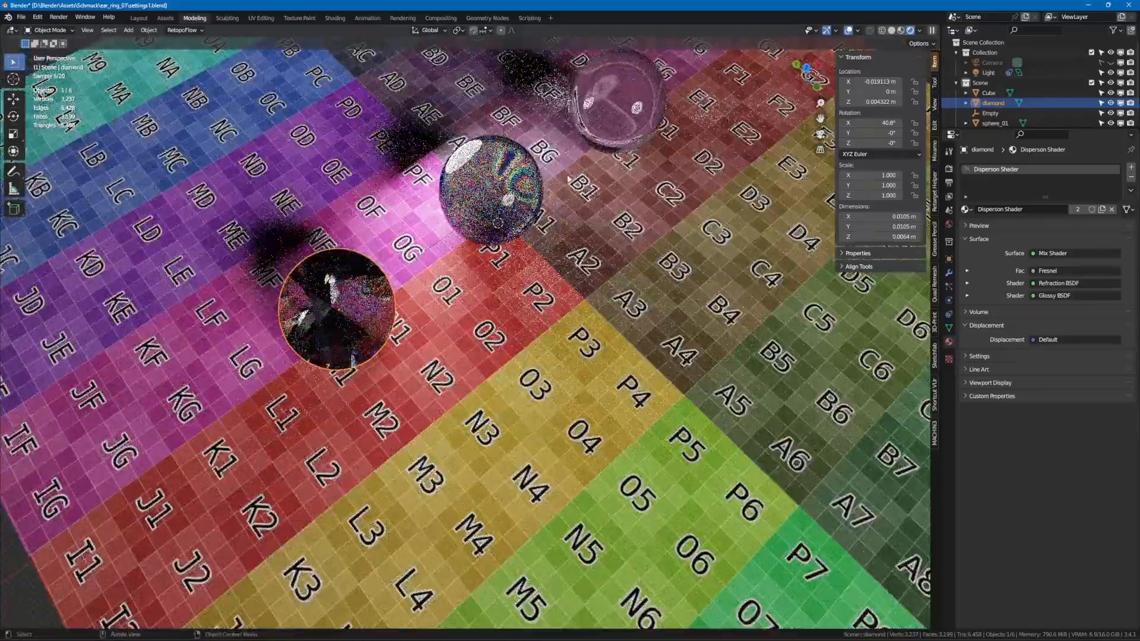
click(891, 31)
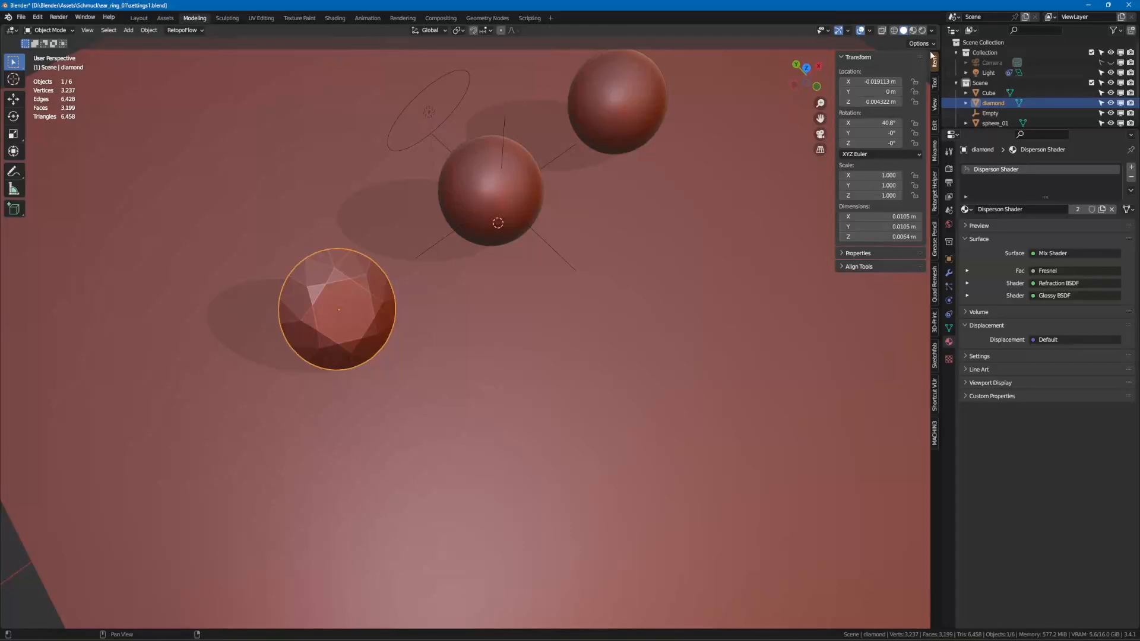
Move the Empty from the middle sphere along the global X axis onto the diamond, at about X -0.0195 m.
click(528, 197)
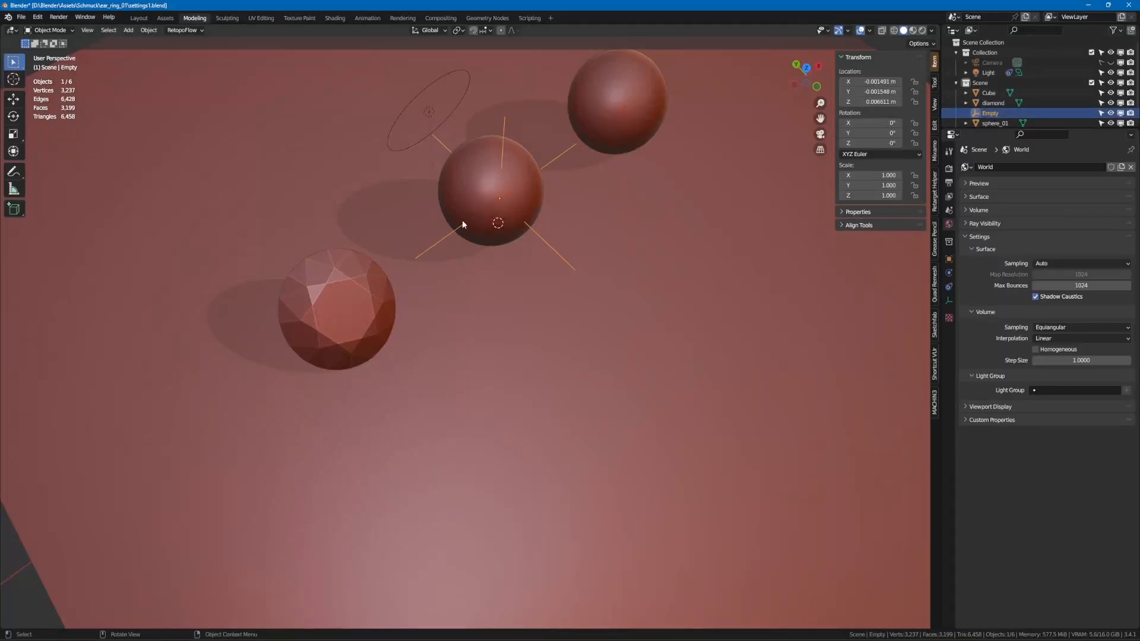
key(g)
key(x)
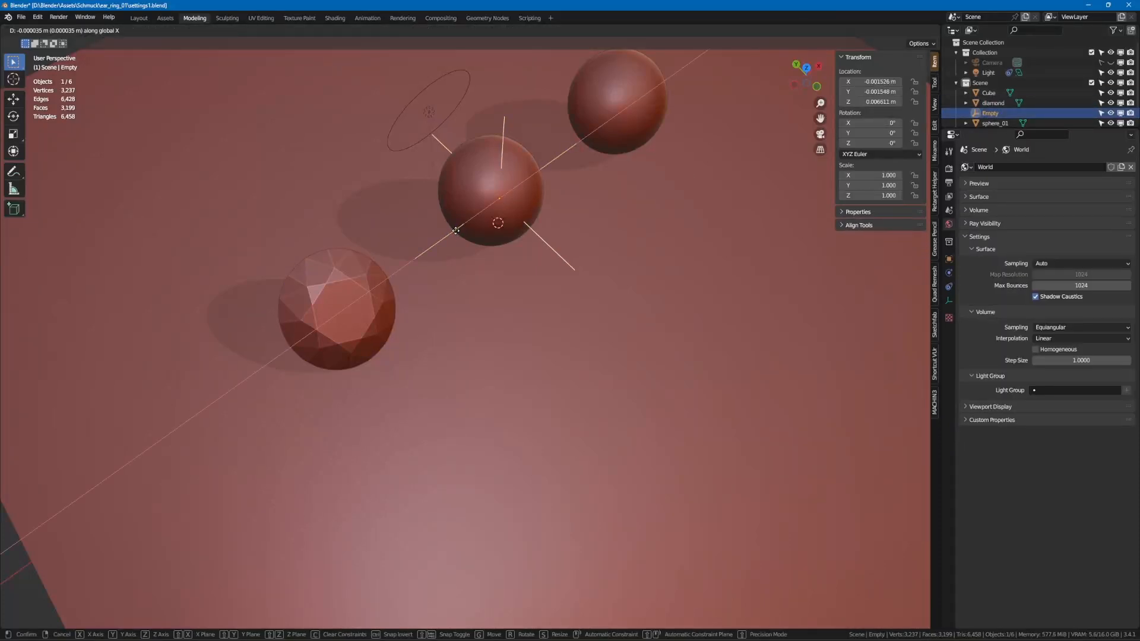
click(298, 328)
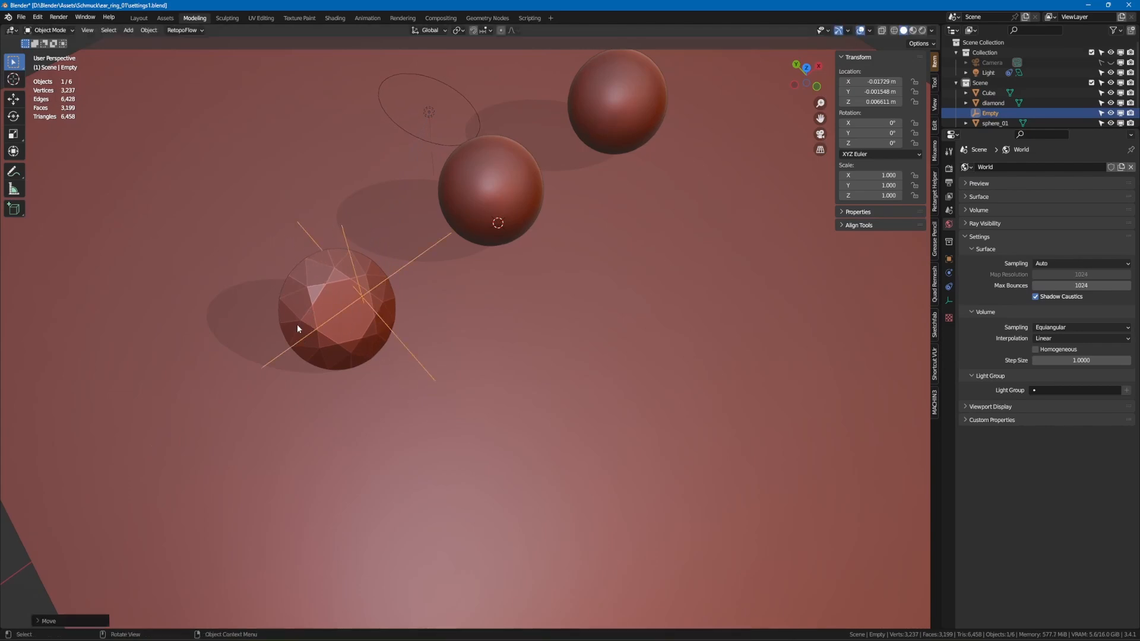
key(g)
key(x)
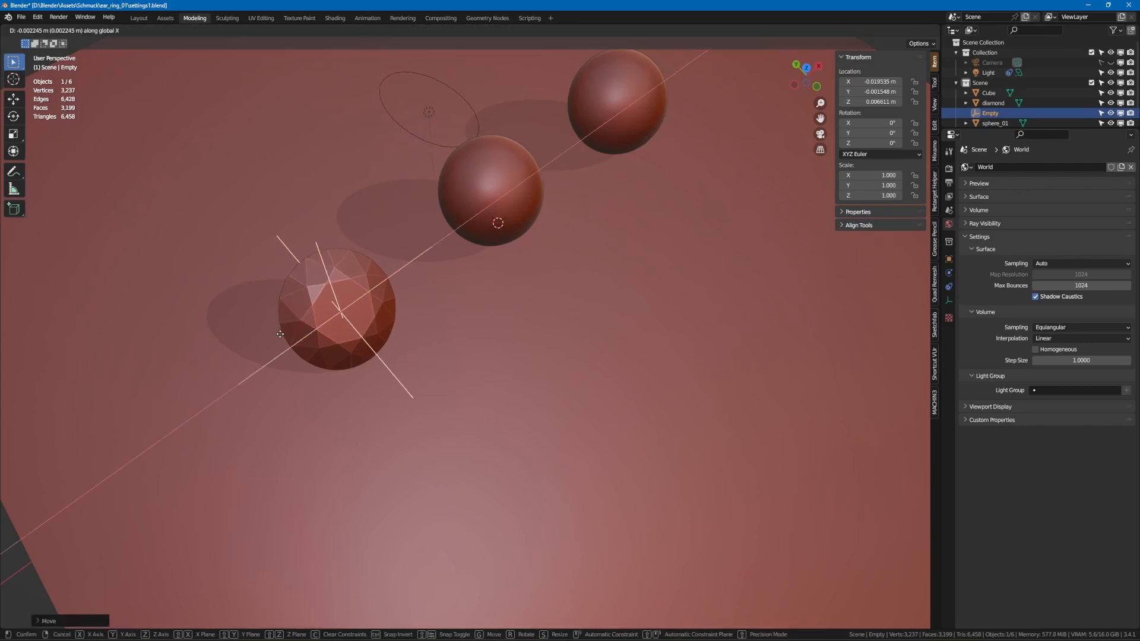
click(334, 212)
Move the area light close to the diamond, at about X -0.0126, Y 0.0037, Z 0.0043 m.
click(429, 116)
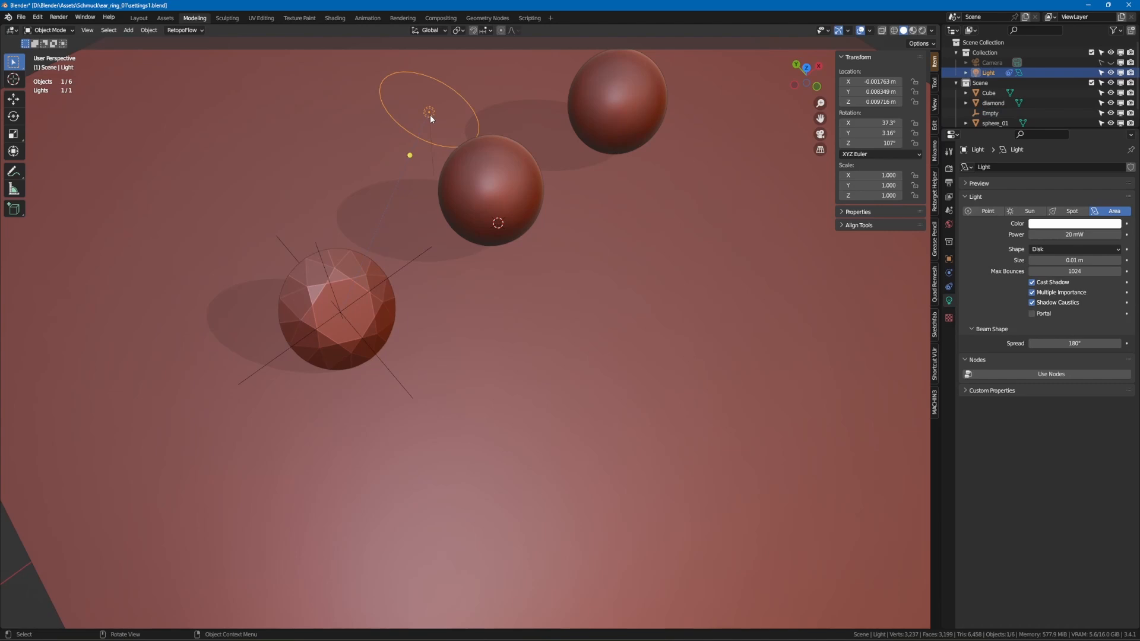
key(g)
click(389, 220)
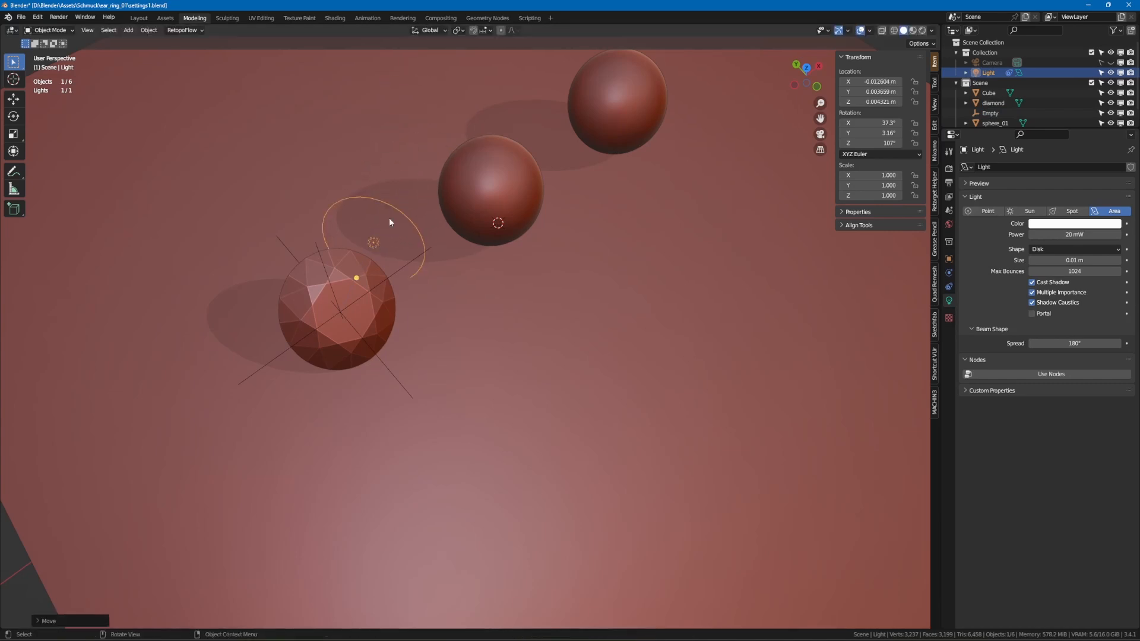
Move the area light higher above the diamond, to about X -0.0127, Y 0.0048, Z 0.0078 m.
mouse_move(389, 222)
middle_down()
mouse_move(344, 160)
mouse_move(350, 181)
mouse_move(428, 217)
mouse_move(475, 209)
middle_up()
key(g)
click(372, 154)
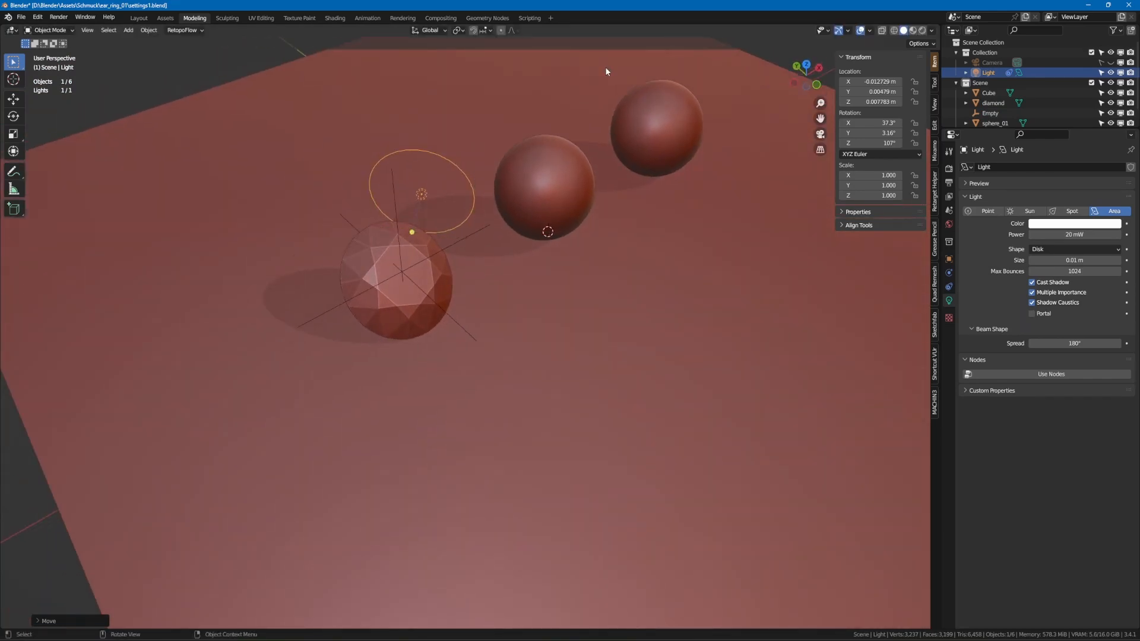
Switch the viewport to Rendered shading, inspect the diamond and spheres from a lower angle, and render the scene.
click(922, 30)
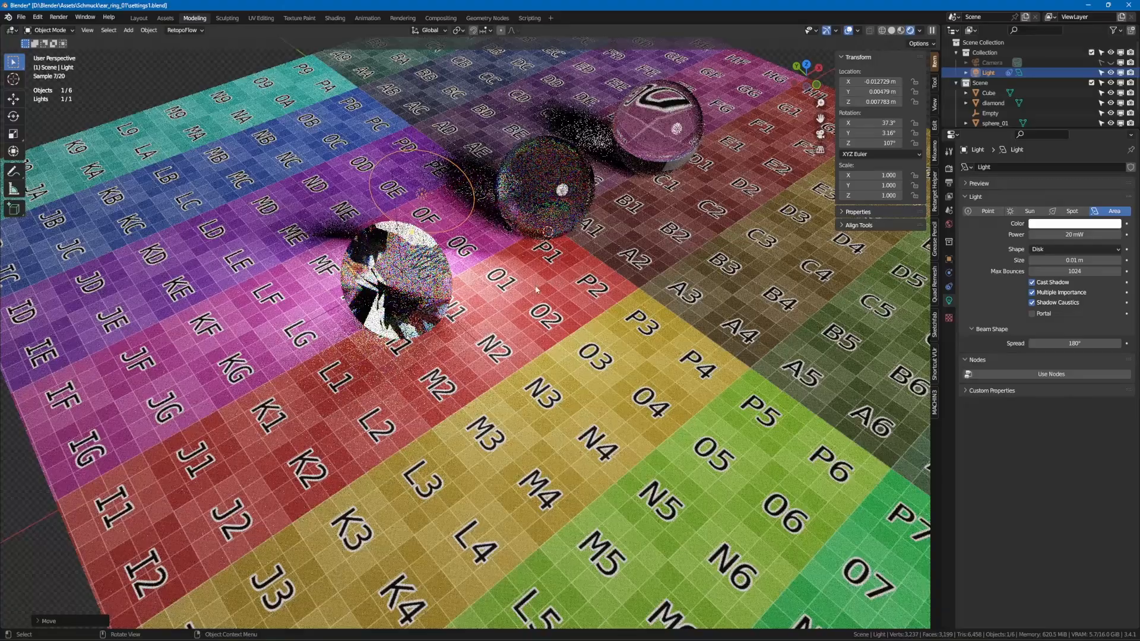
mouse_move(534, 285)
middle_down()
mouse_move(564, 231)
mouse_move(526, 277)
mouse_move(547, 273)
middle_up()
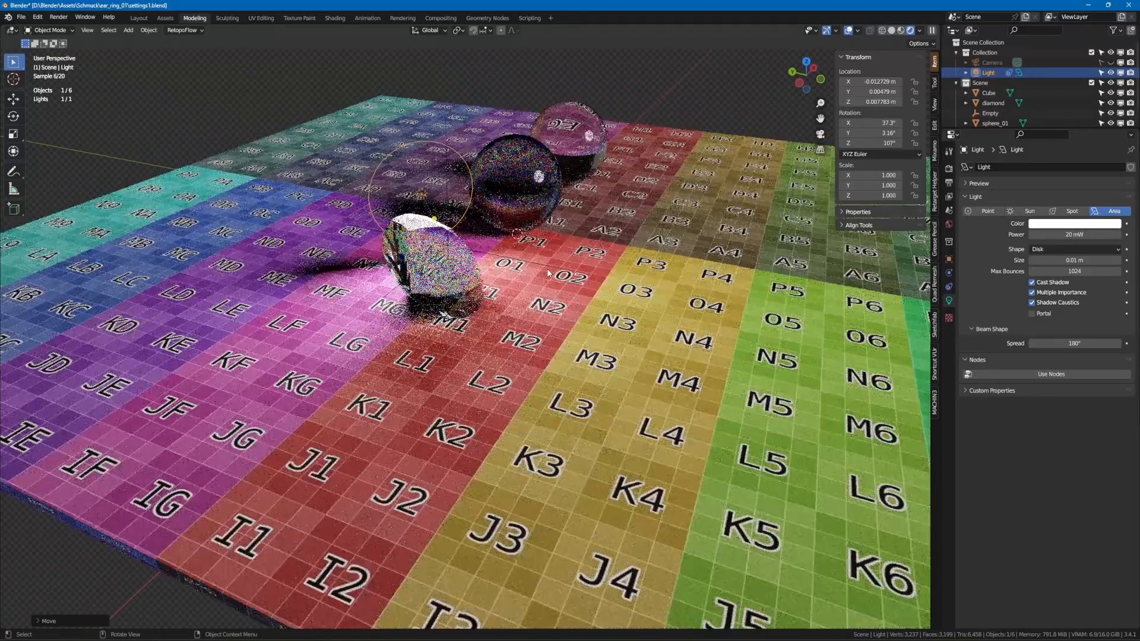
key(F12)
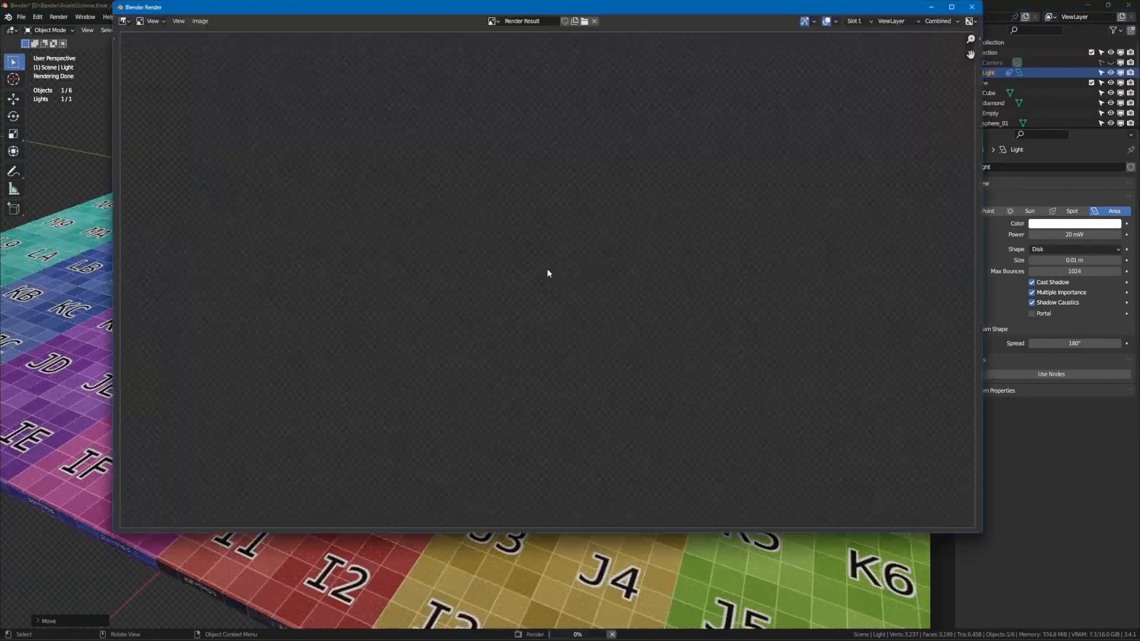
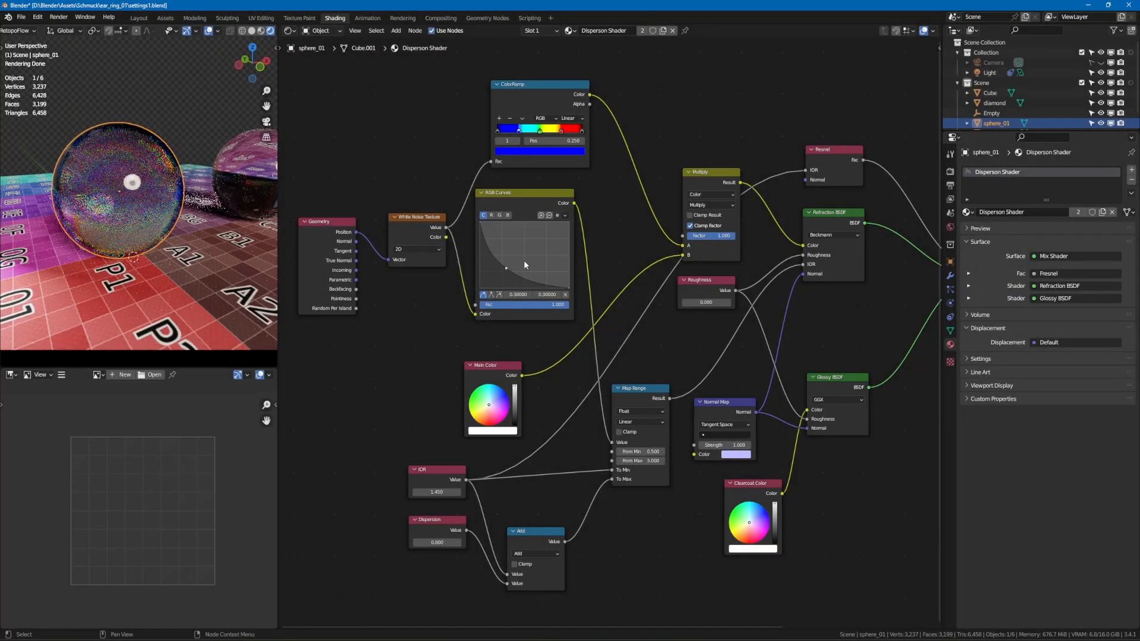
Set the Dispersion value node of the Disperson Shader material to 0.5.
click(445, 542)
text(0.5)
key(Return)
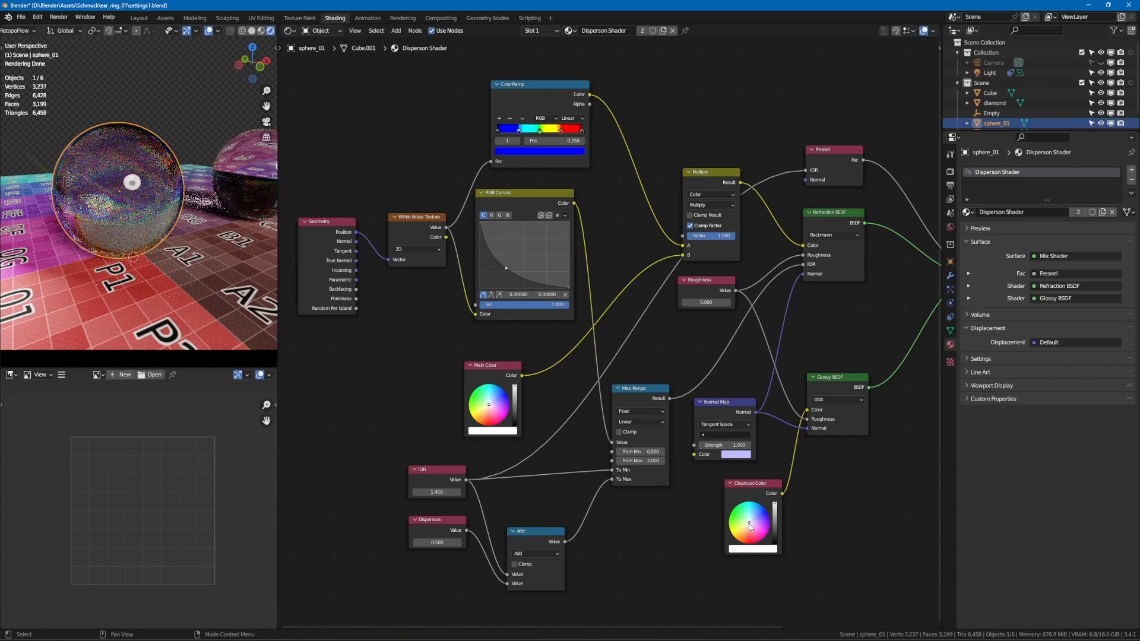
Tint the Clearcoat Color light red and test it in a render of the scene.
drag(749, 523, 749, 533)
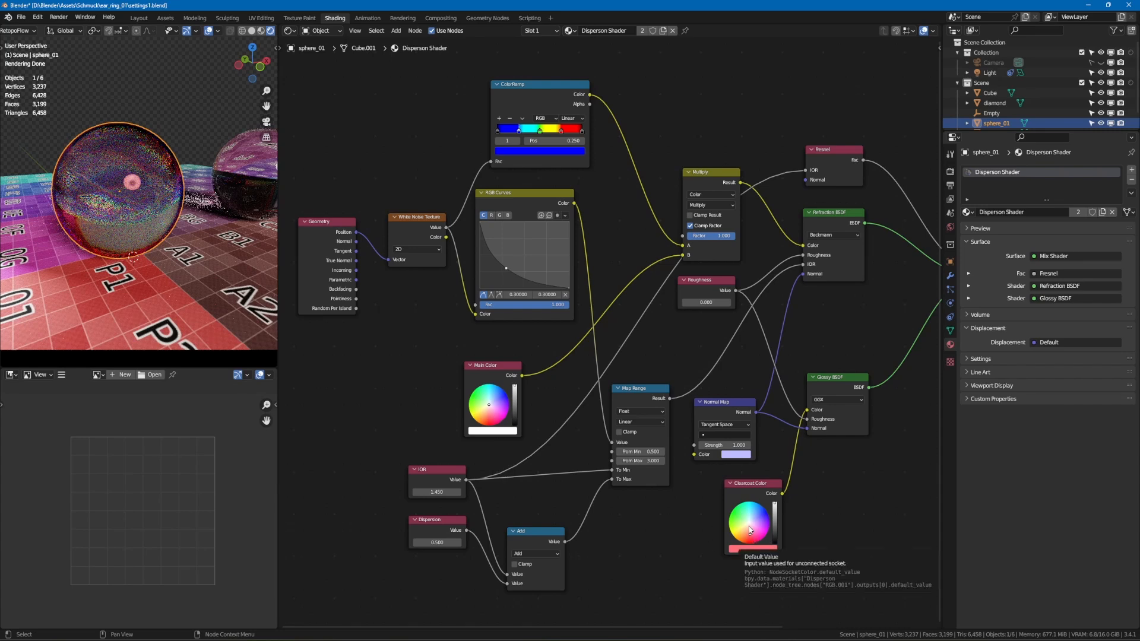
key(F12)
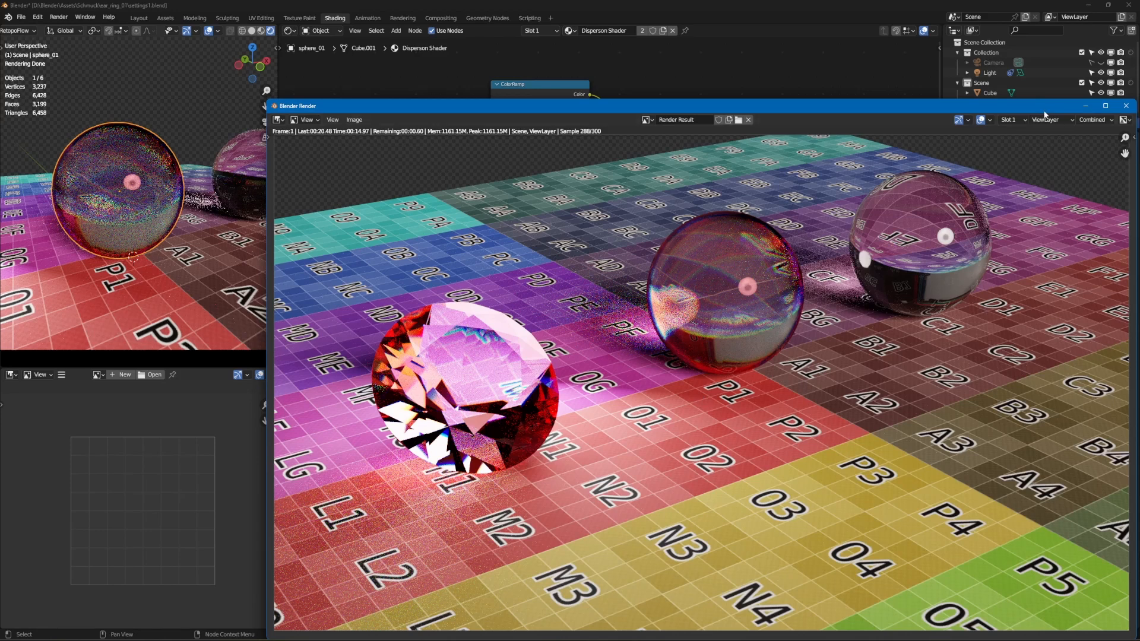
click(1126, 107)
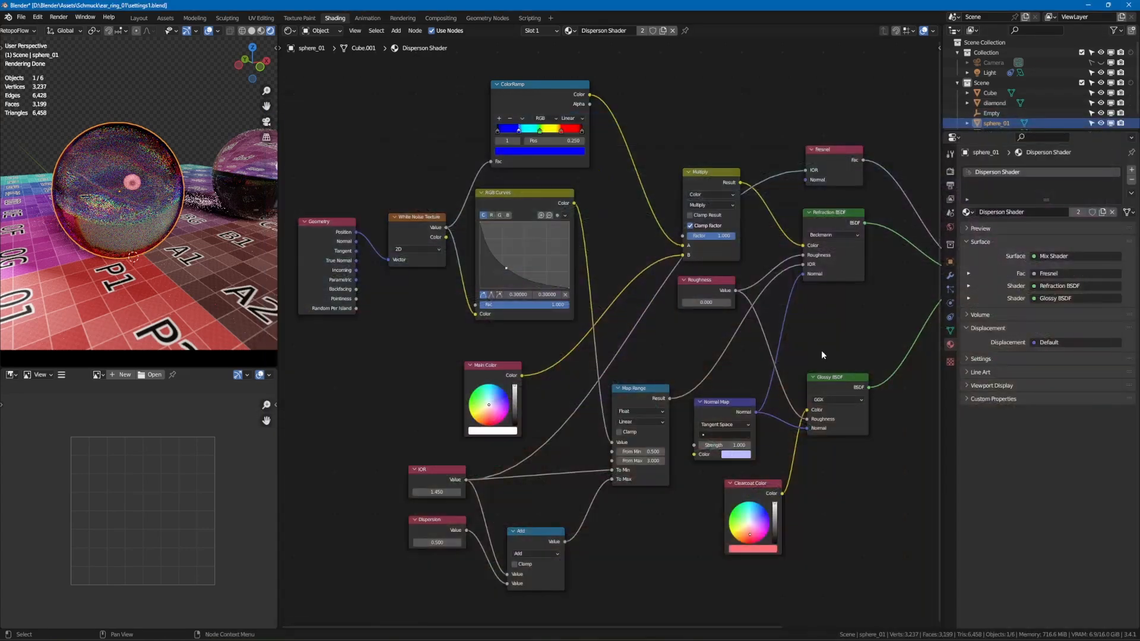
Restore the Clearcoat Color to white by setting its Green and Blue values to 1.000.
click(751, 548)
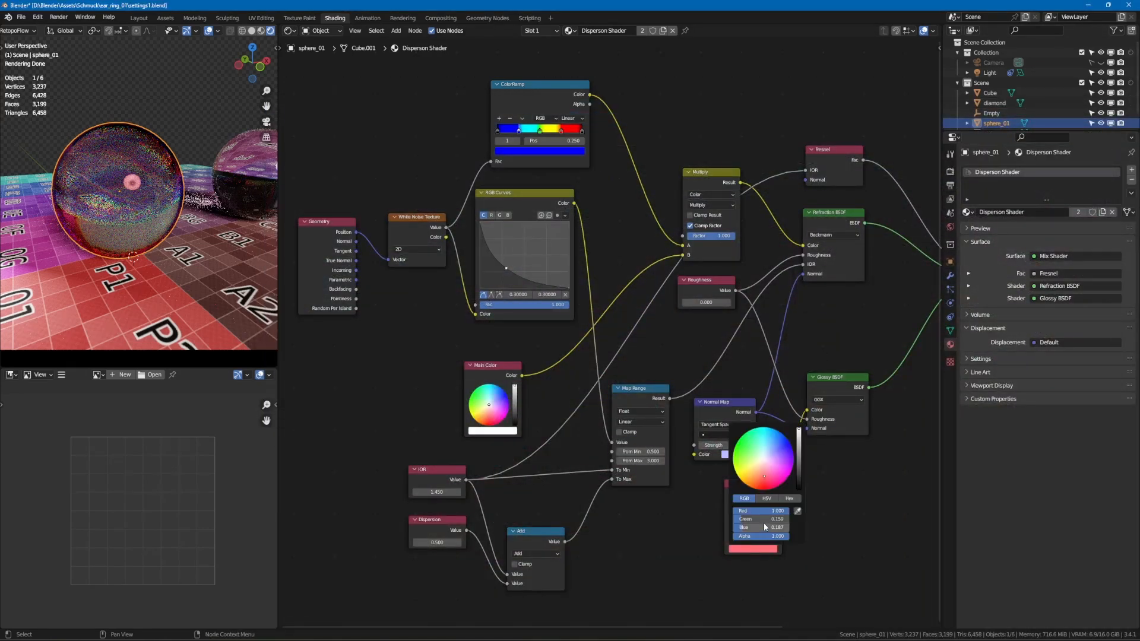
drag(763, 519, 789, 528)
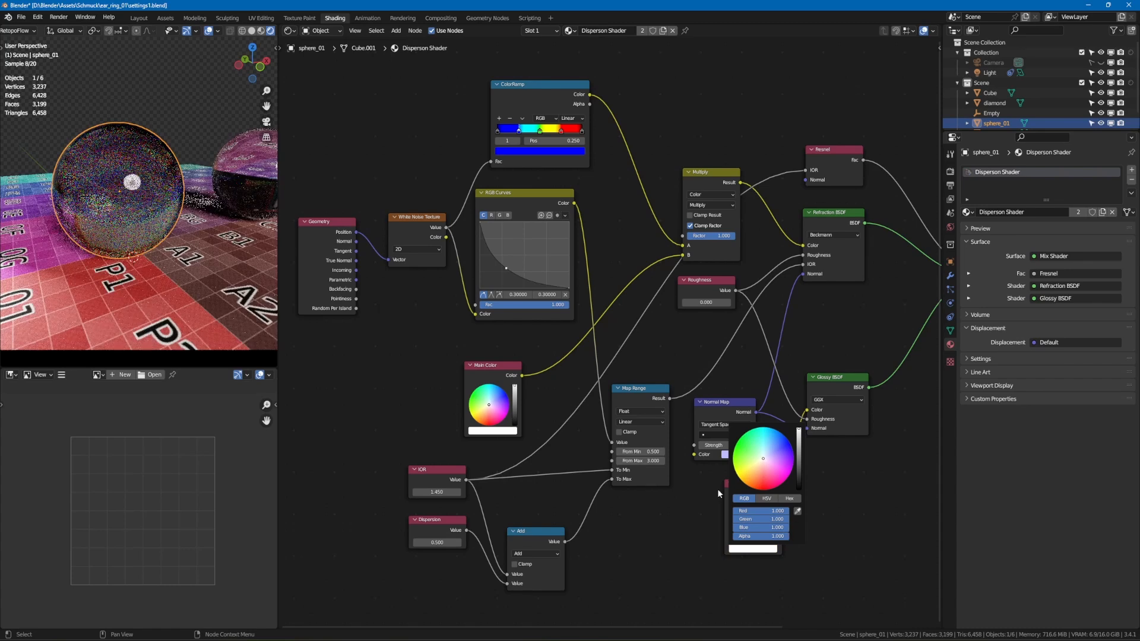
Change the Main Color to red and test it in a render of the scene.
drag(490, 405, 489, 421)
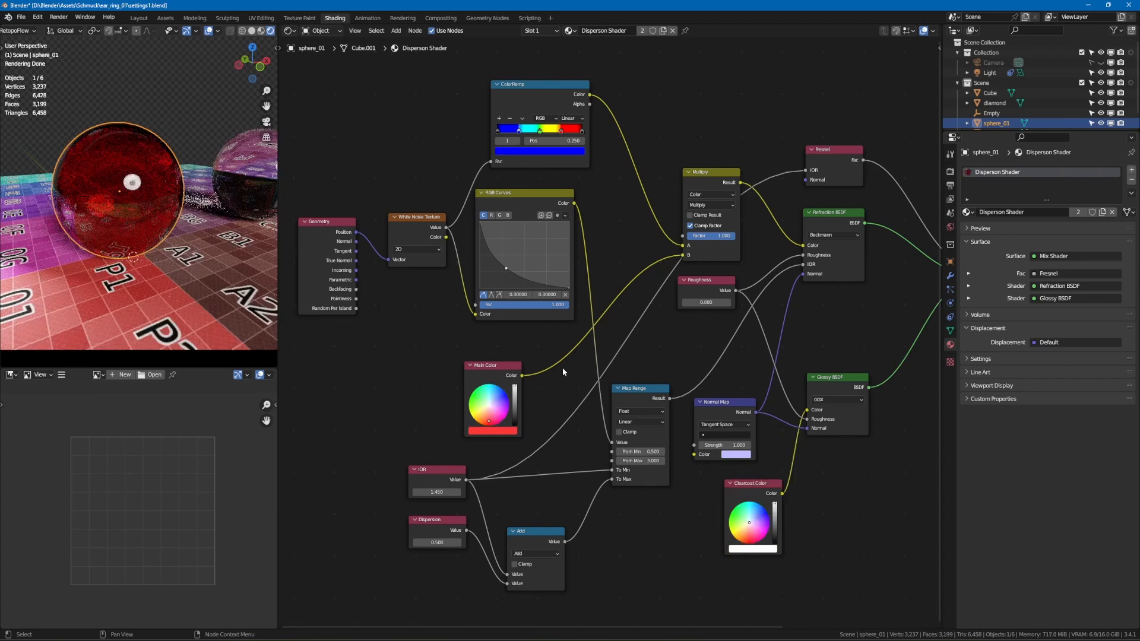
key(F12)
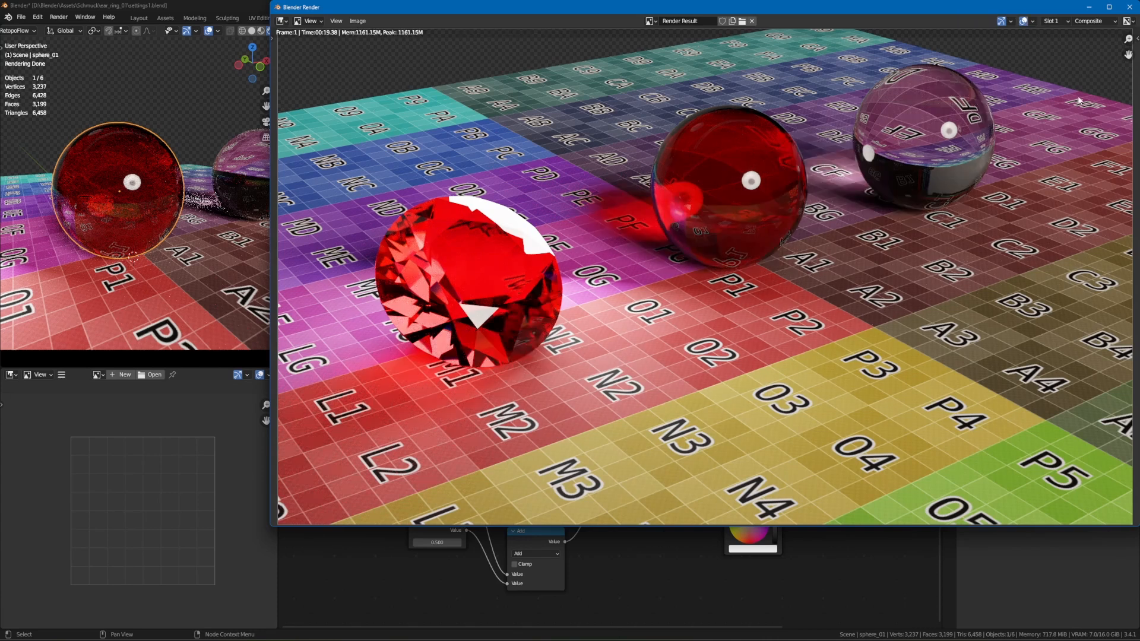
click(1129, 7)
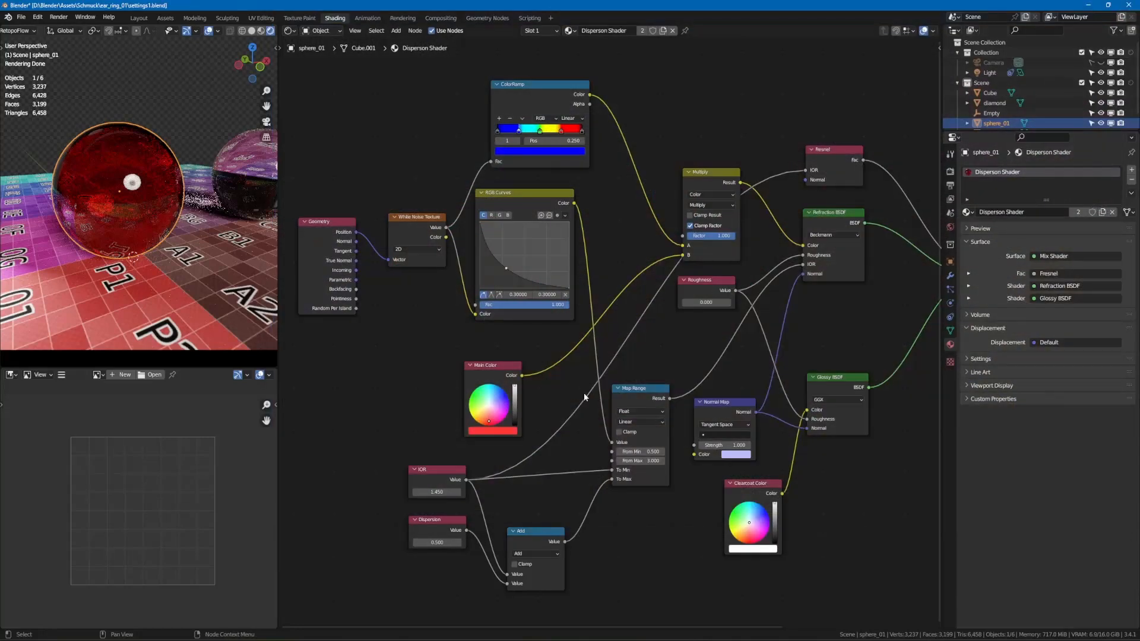
Change the Main Color to a light blue-violet and test it in a render of the scene.
click(483, 406)
click(495, 400)
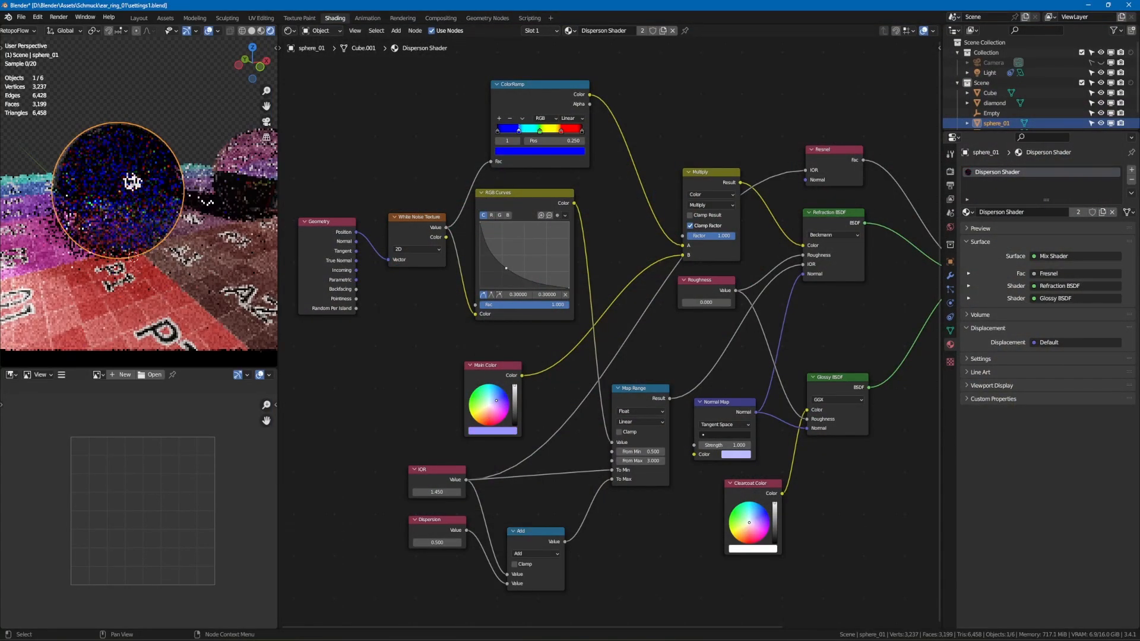
key(F12)
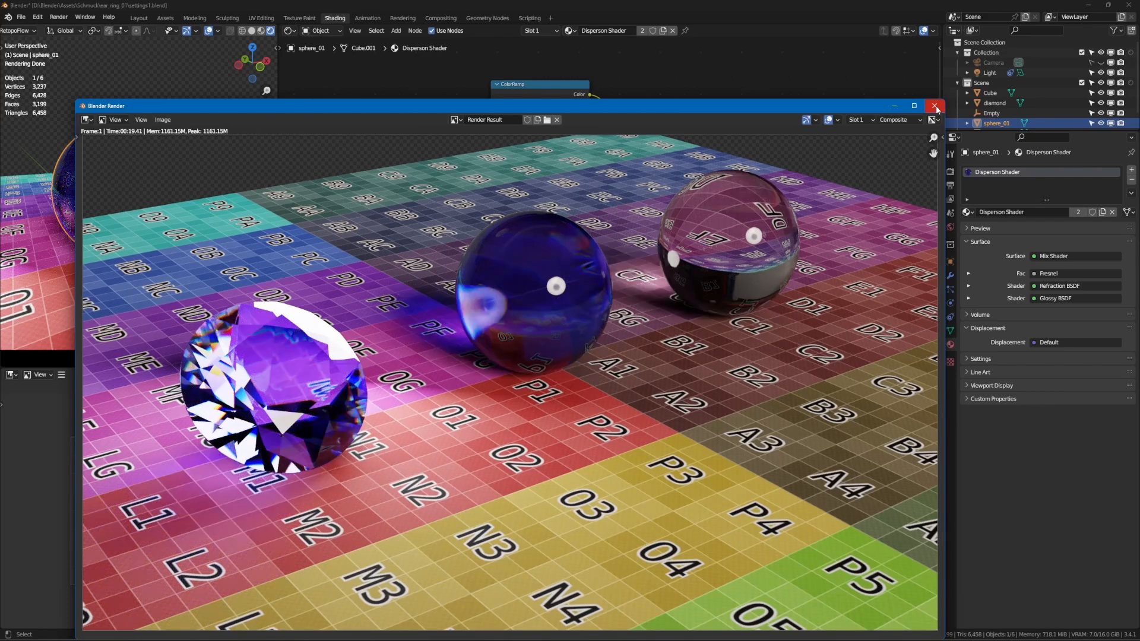
click(935, 106)
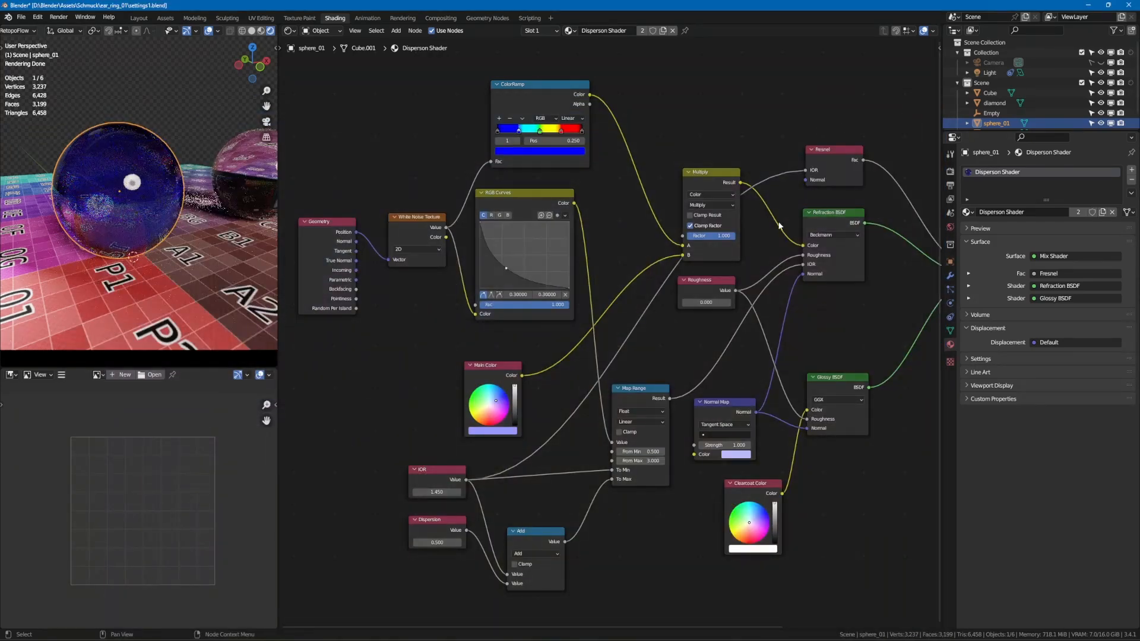
Set the Main Color of the Disperson Shader material back to white.
click(497, 431)
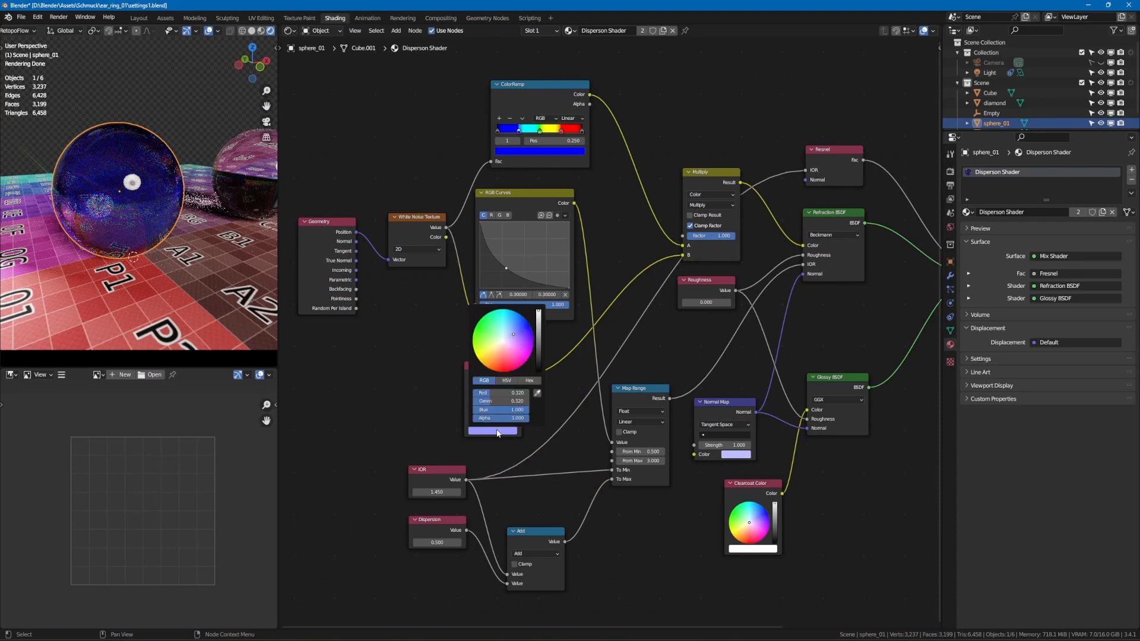
drag(518, 402, 558, 394)
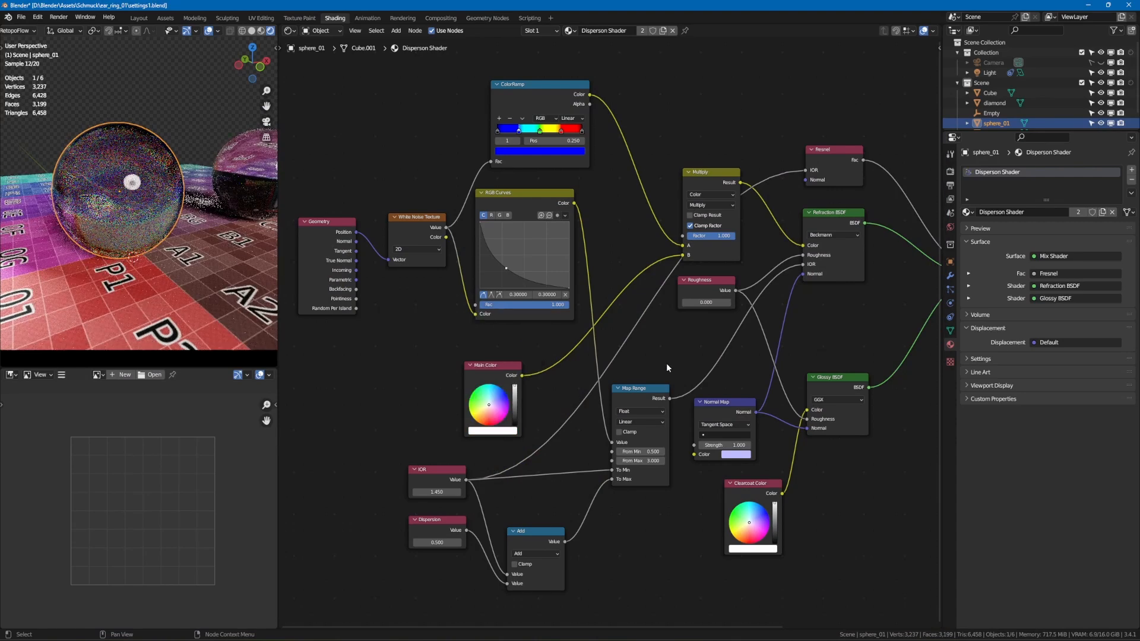